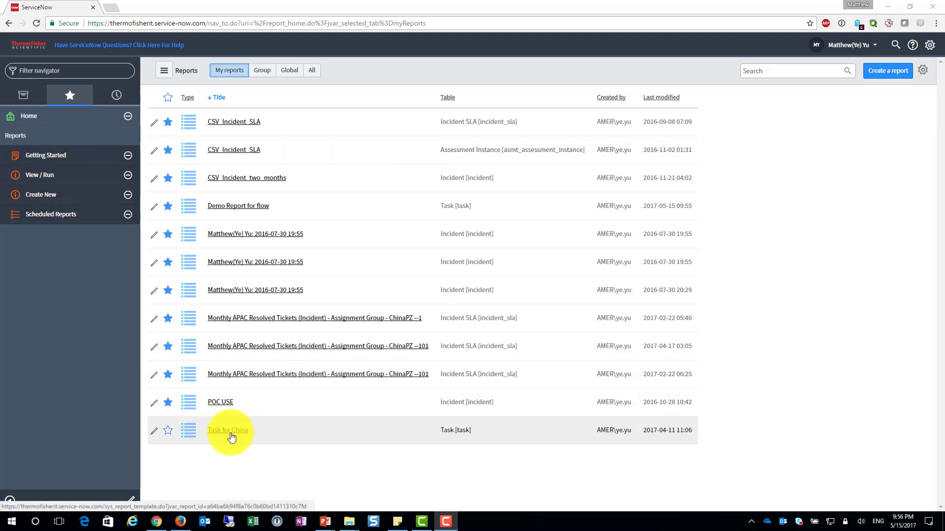
Open the report "Demo Report for flow" and start a new email schedule for it
left_click(233, 212)
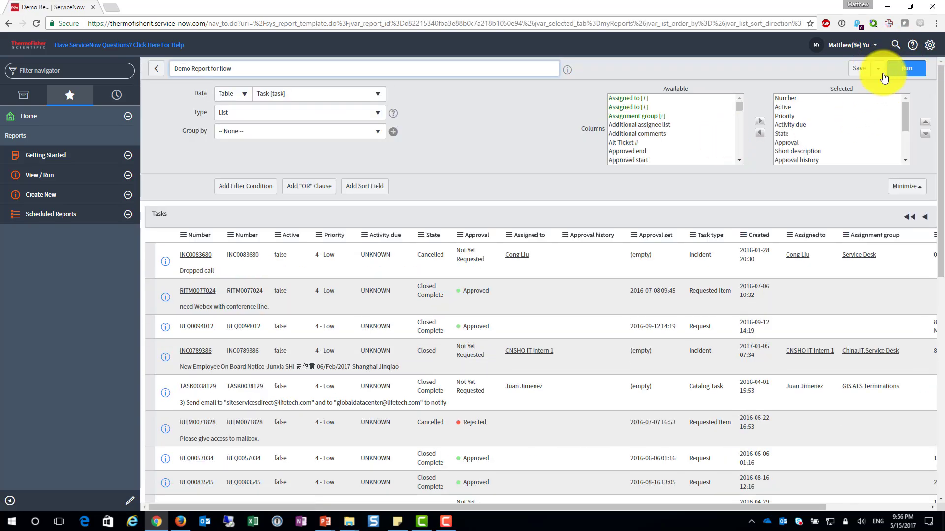
left_click(879, 70)
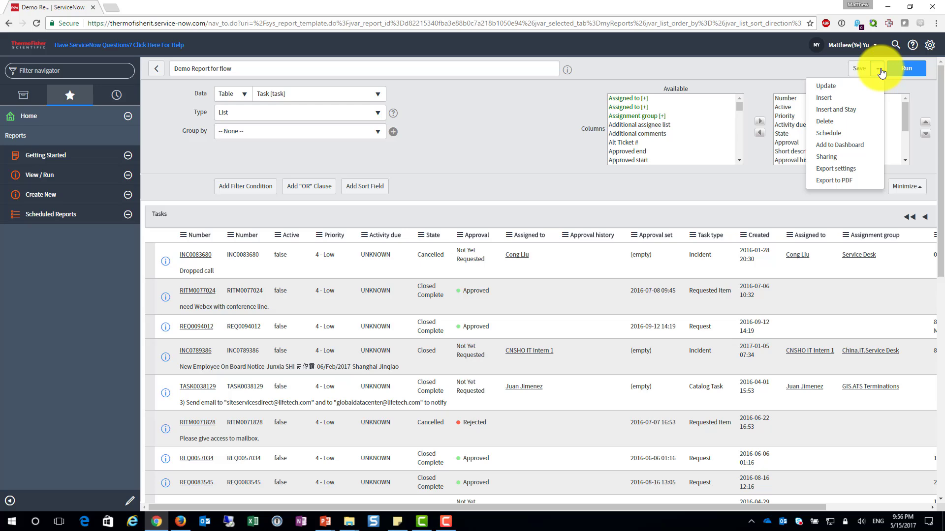
left_click(848, 137)
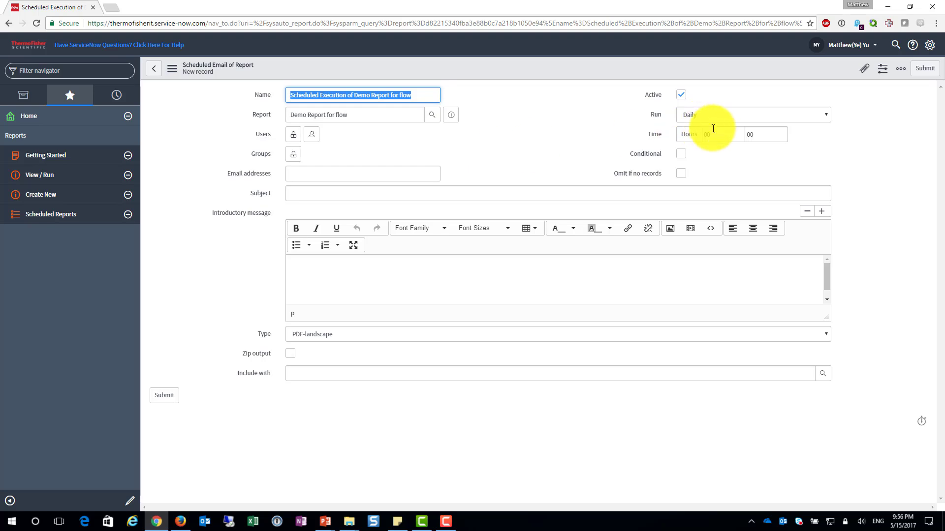
Set the scheduled report to run daily at 00:30
left_click(729, 114)
left_click(729, 114)
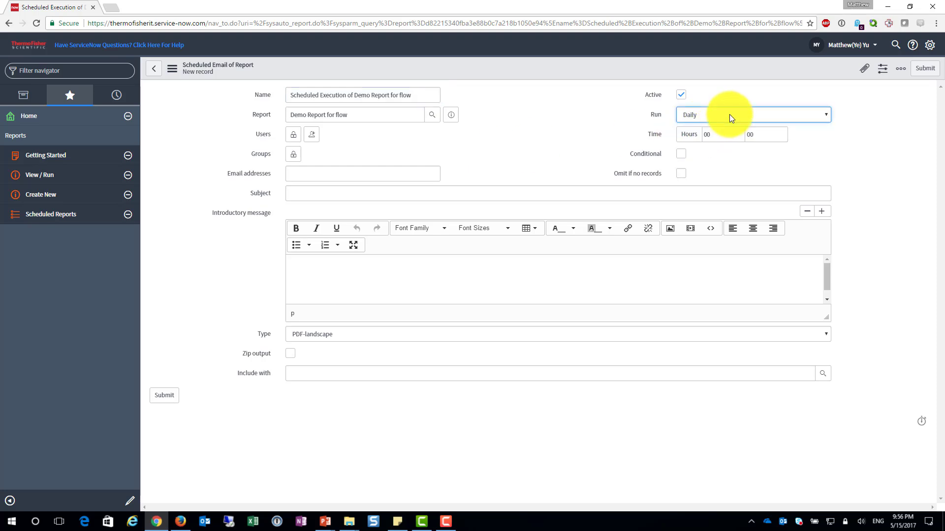
double_click(763, 135)
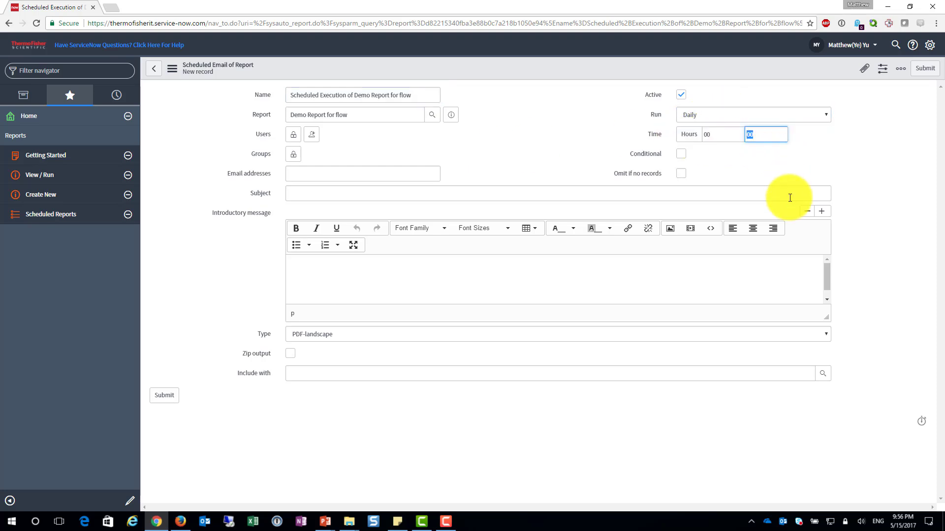
type("30")
left_click(833, 164)
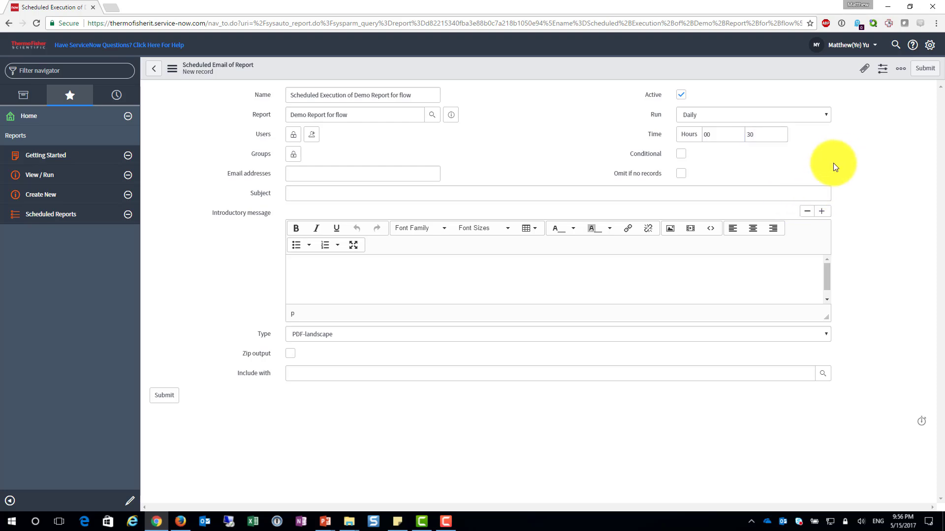
Enter "Demo Report for flow" as the email subject and fill in the recipient's email address
left_click(306, 191)
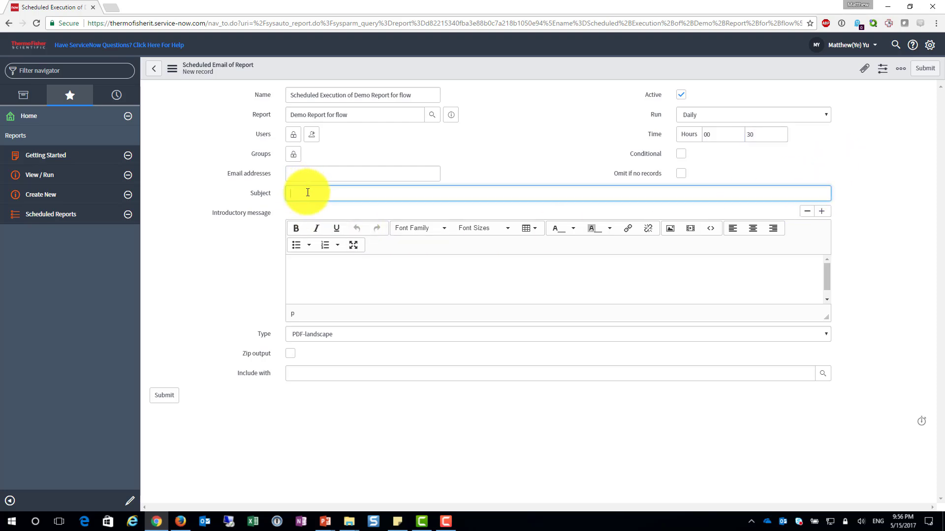
type("Demo Report for flow")
left_click(371, 173)
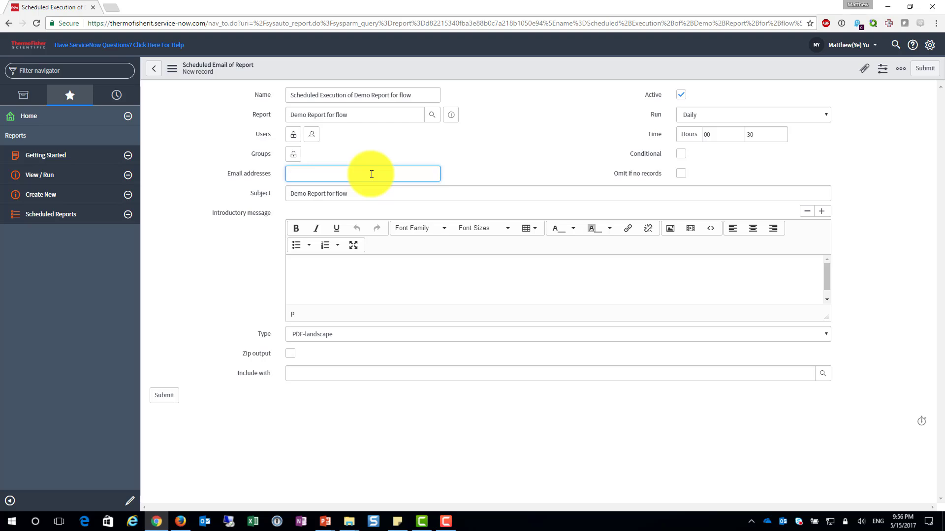
Set the attachment type to XLSX and submit the scheduled report
left_click(347, 337)
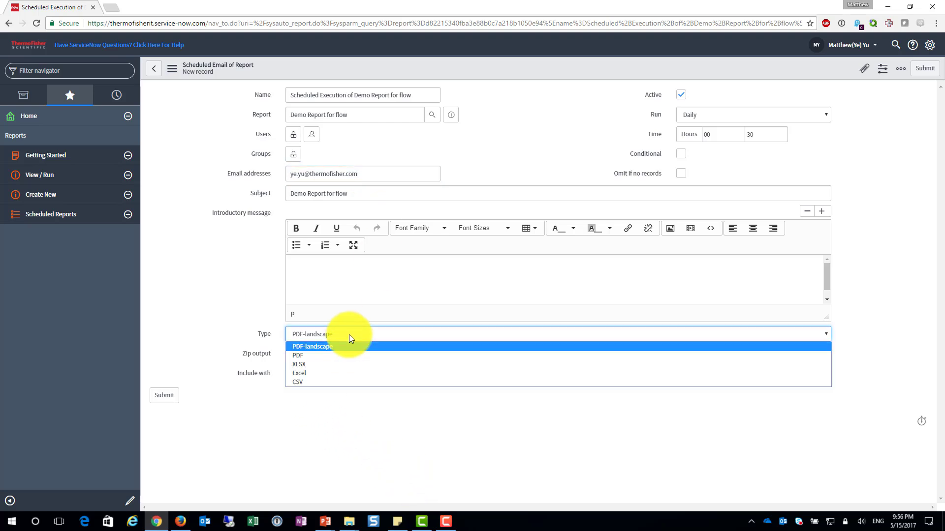
left_click(340, 364)
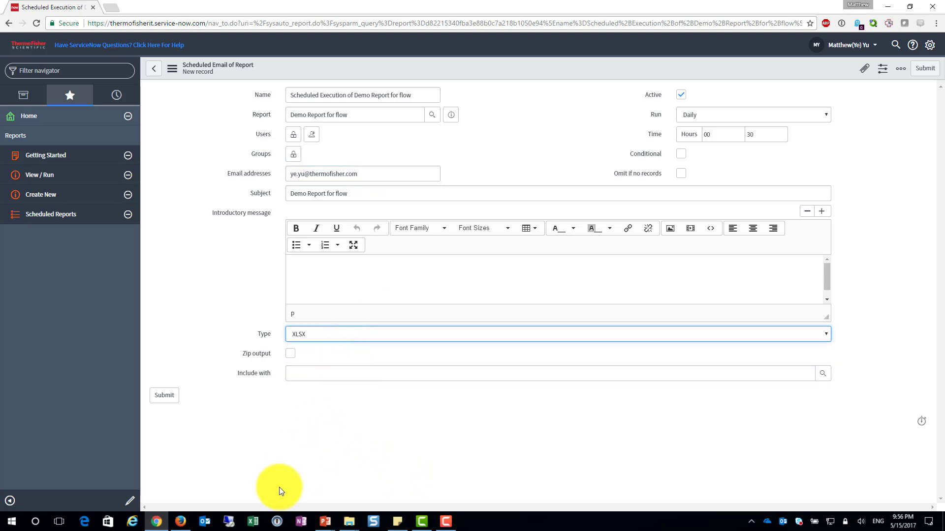
left_click(164, 396)
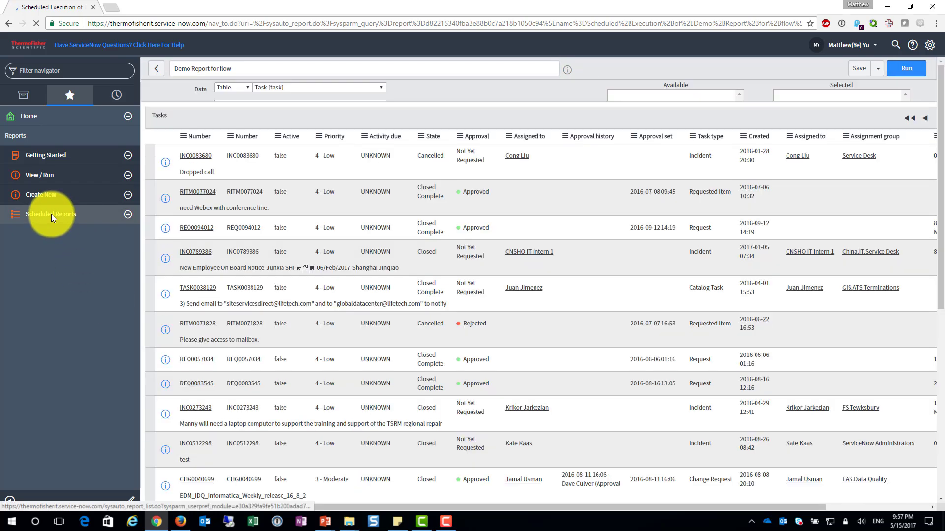
Open the "Scheduled Execution of Demo Report for flow" record from the scheduled reports and execute it immediately
left_click(51, 214)
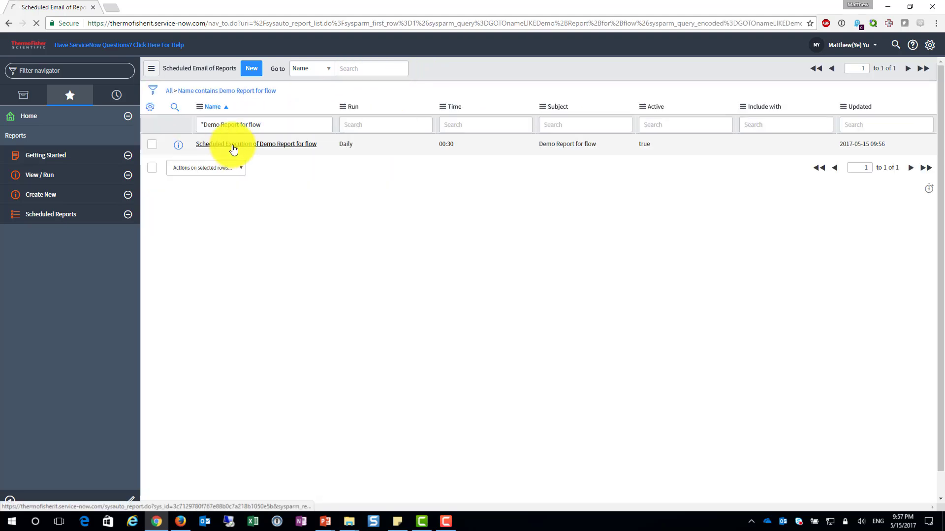
left_click(233, 144)
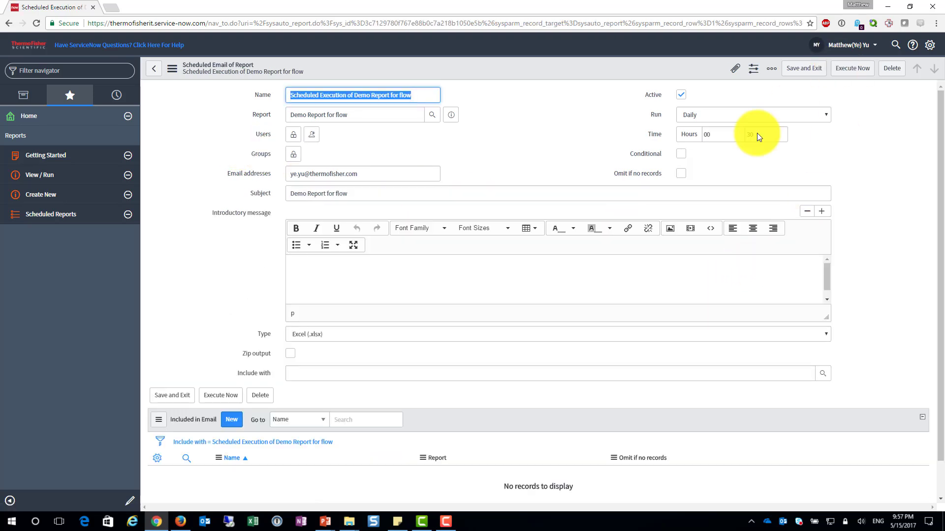
left_click(861, 79)
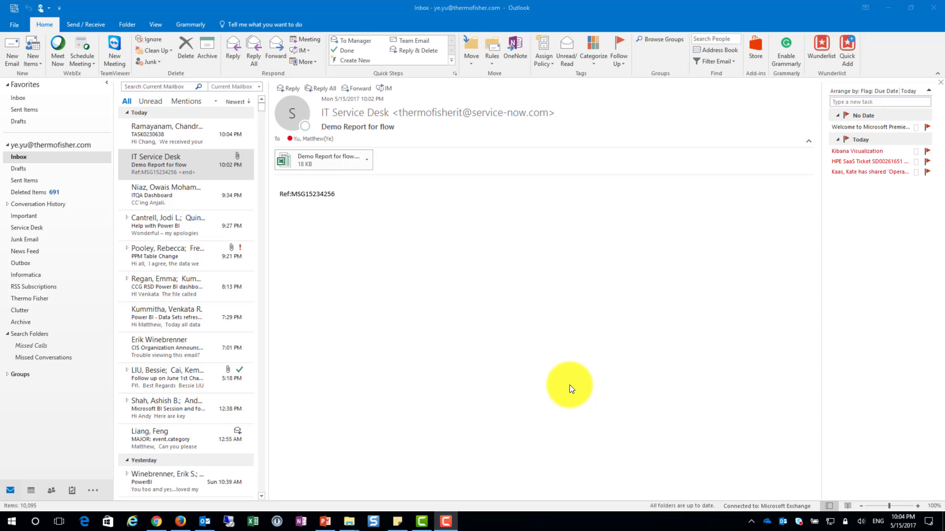
Switch to Outlook and view the "Demo Report for flow" email from IT Service Desk
left_click(202, 167)
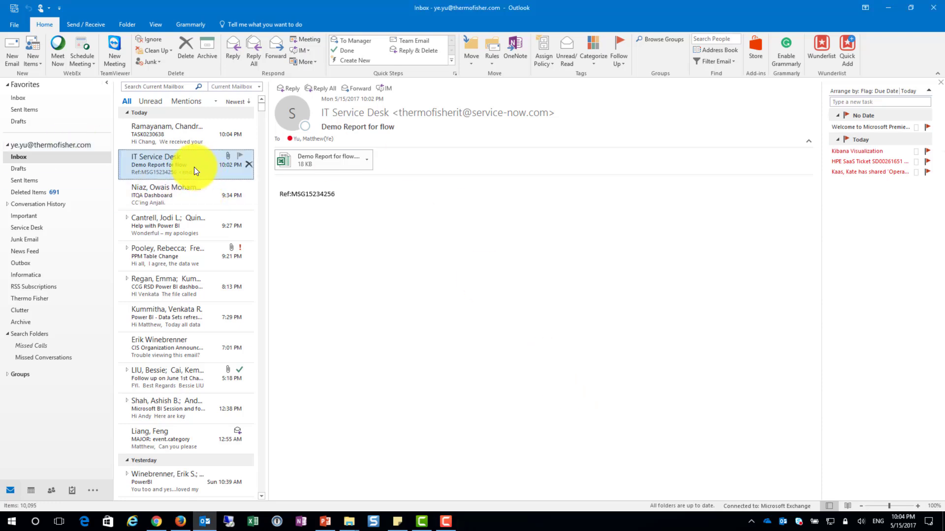
left_click(188, 188)
left_click(175, 165)
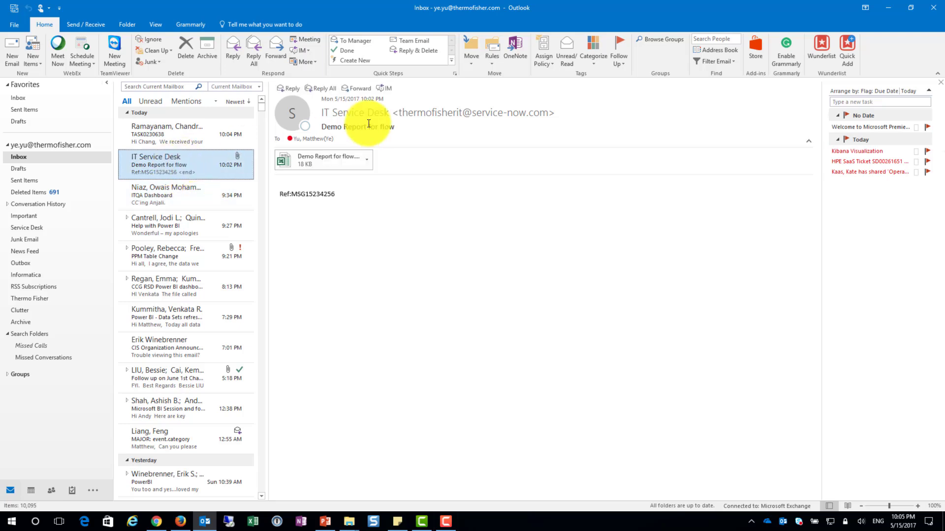
right_click(19, 144)
left_click(65, 187)
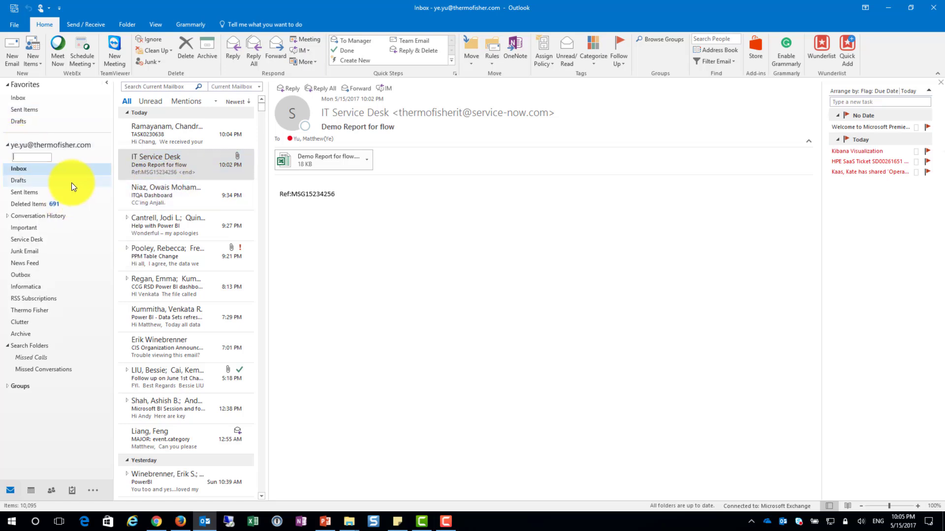
type("Dem")
key("BackSpace")
key("BackSpace")
key("BackSpace")
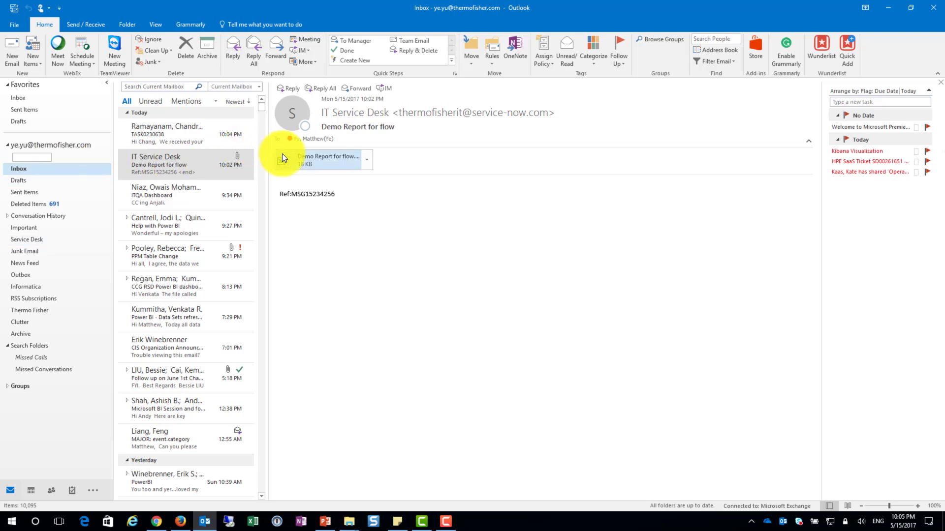
Start a rule from the IT Service Desk report email with the condition that the subject contains "Demo Report for flow"
left_click(181, 162)
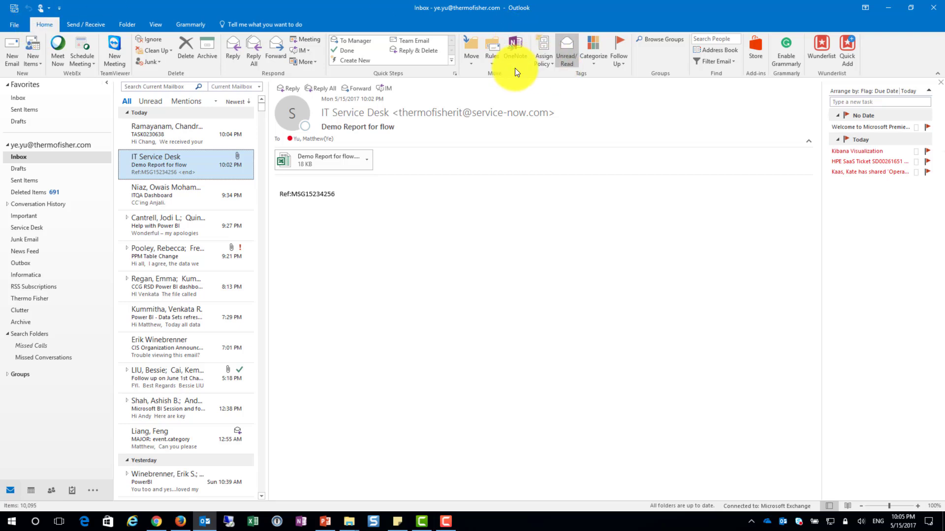
left_click(492, 61)
left_click(515, 88)
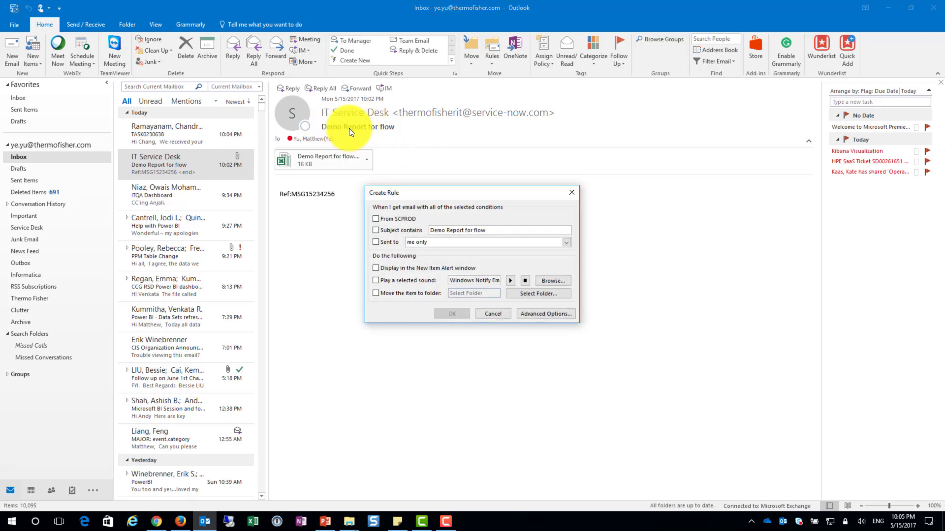
left_click(382, 231)
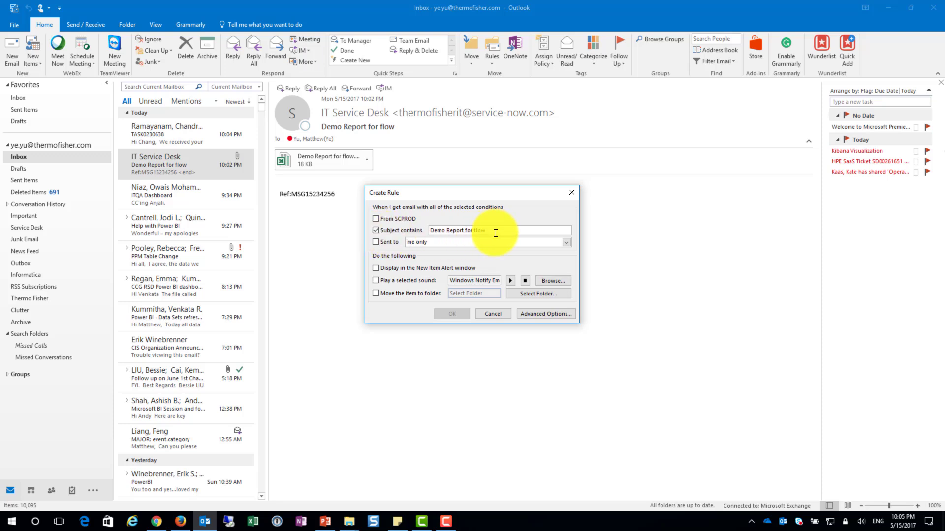
left_click_drag(491, 230, 391, 230)
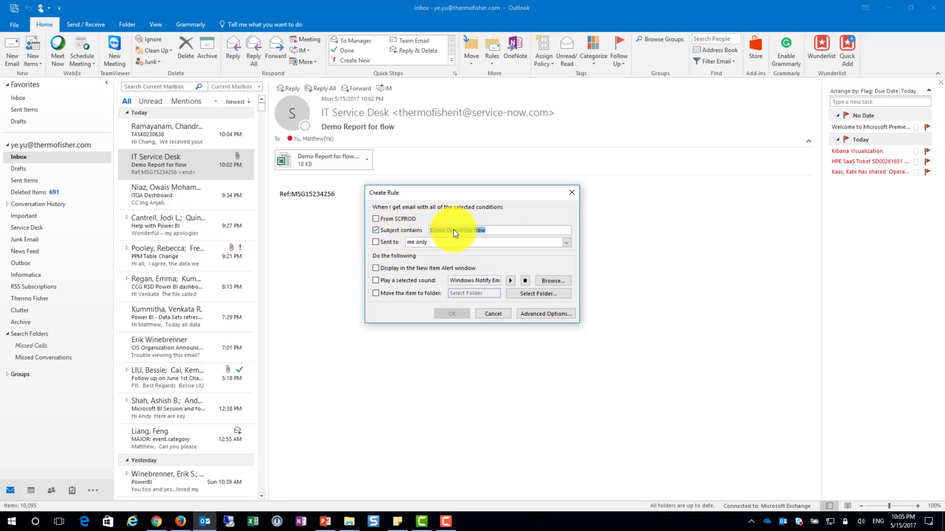
left_click(489, 230)
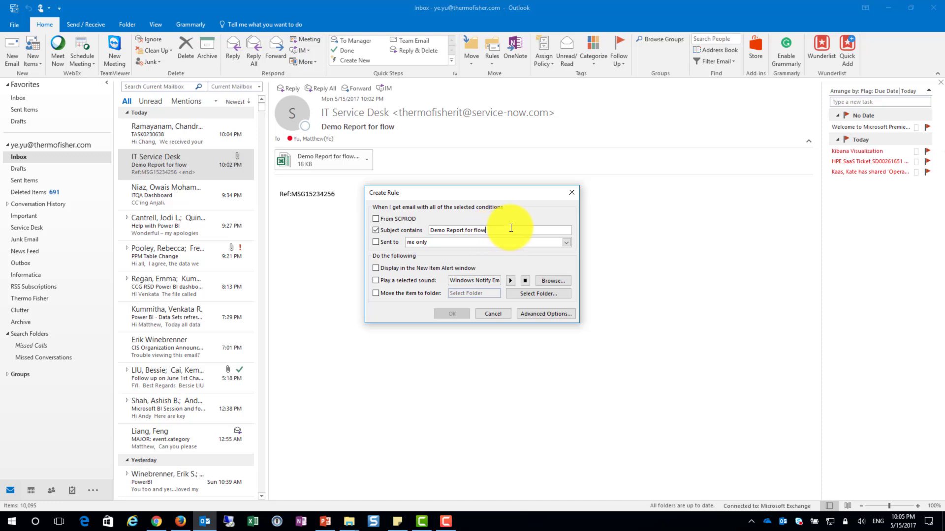
left_click_drag(508, 229, 397, 236)
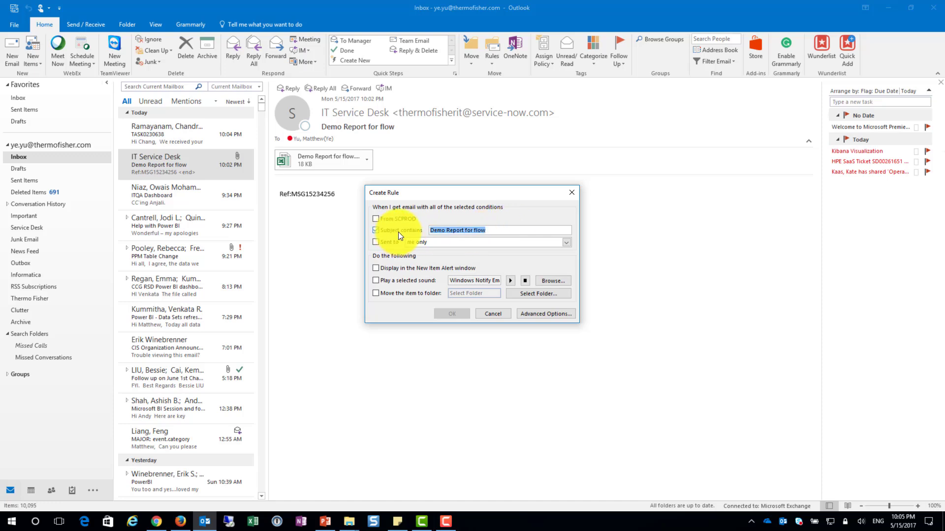
Have the rule move matching emails to the Service Desk folder and save it without running it on existing messages
left_click(392, 295)
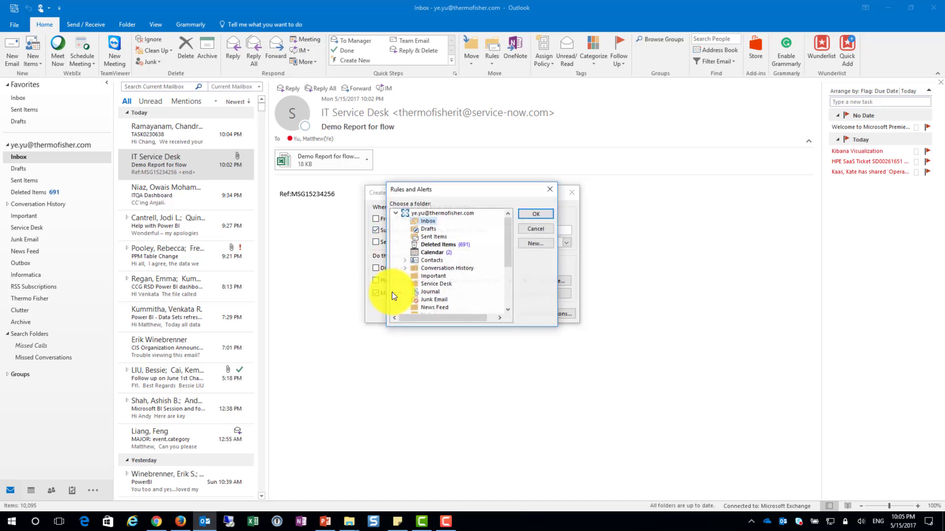
left_click_drag(442, 189, 630, 192)
left_click(616, 288)
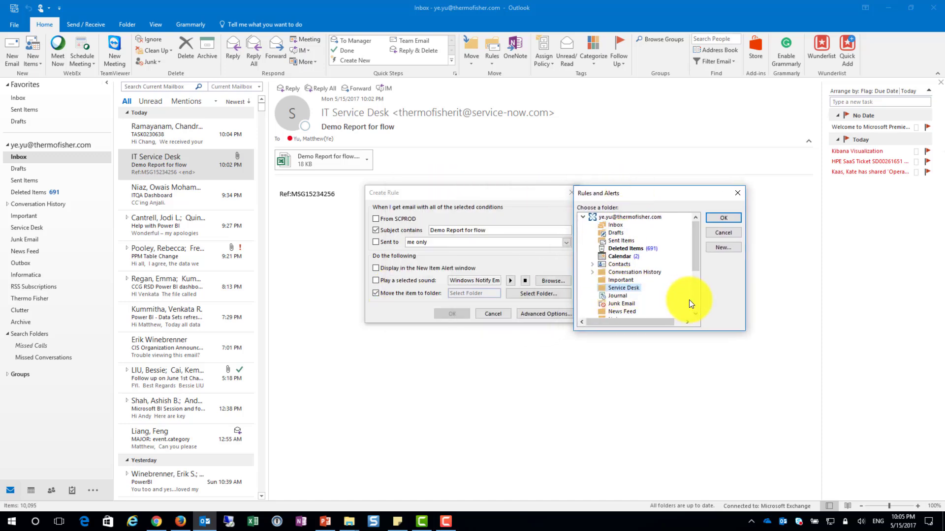
left_click(722, 218)
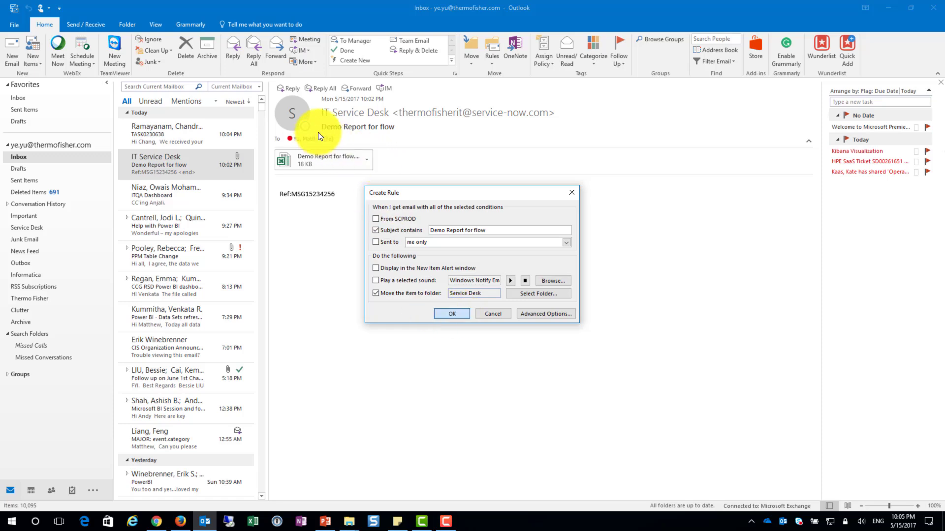
key("Return")
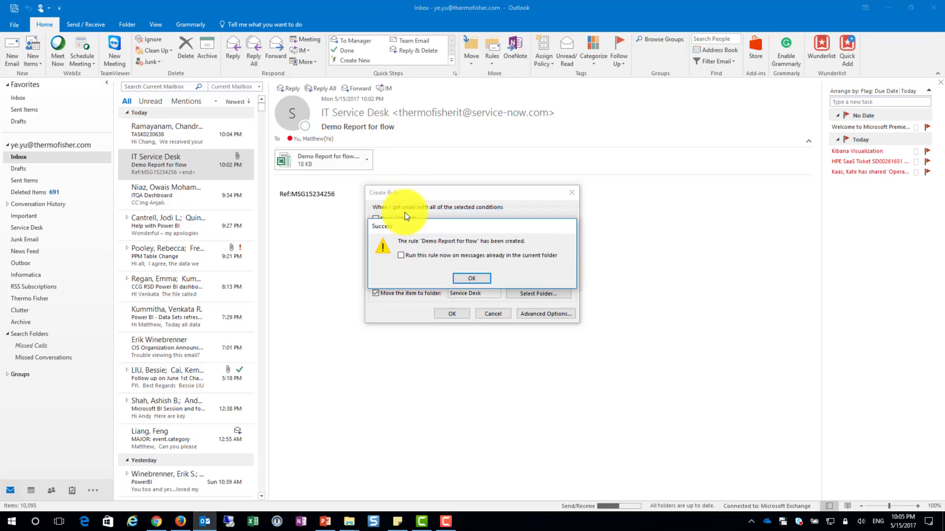
left_click(472, 279)
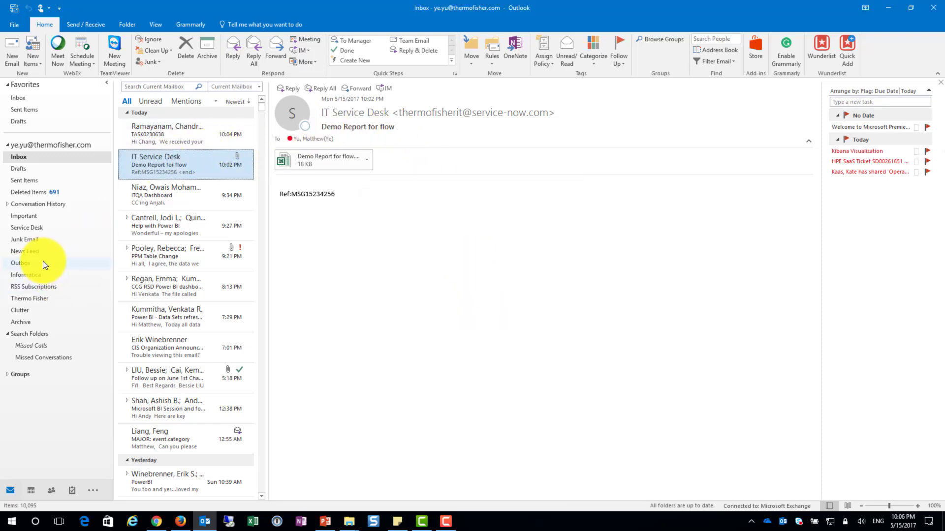
Open the Service Desk mail folder and view its newest "Demo Report for flow" email
left_click(41, 230)
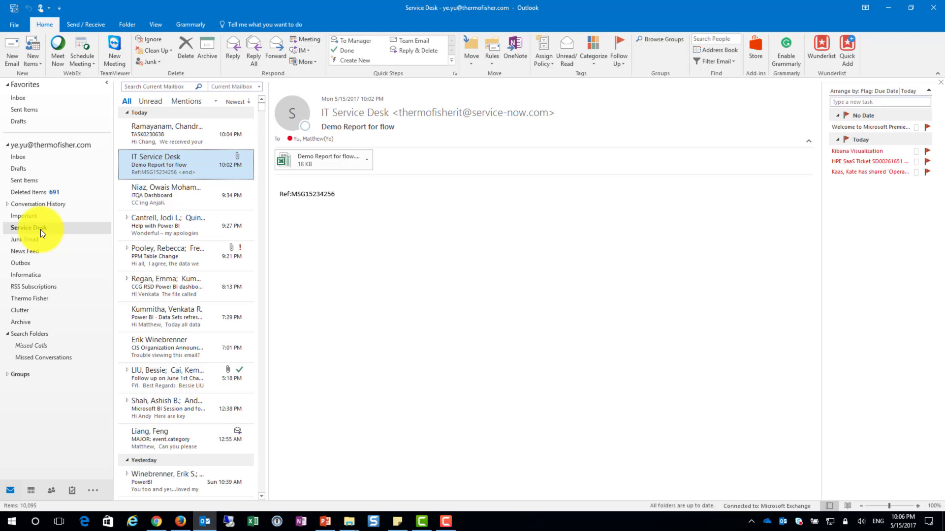
left_click(190, 133)
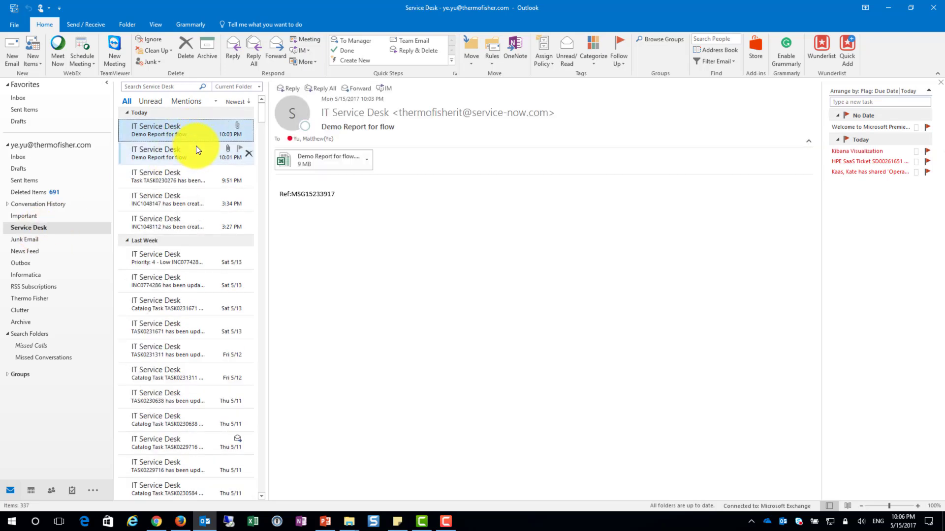
mouse_move(450, 527)
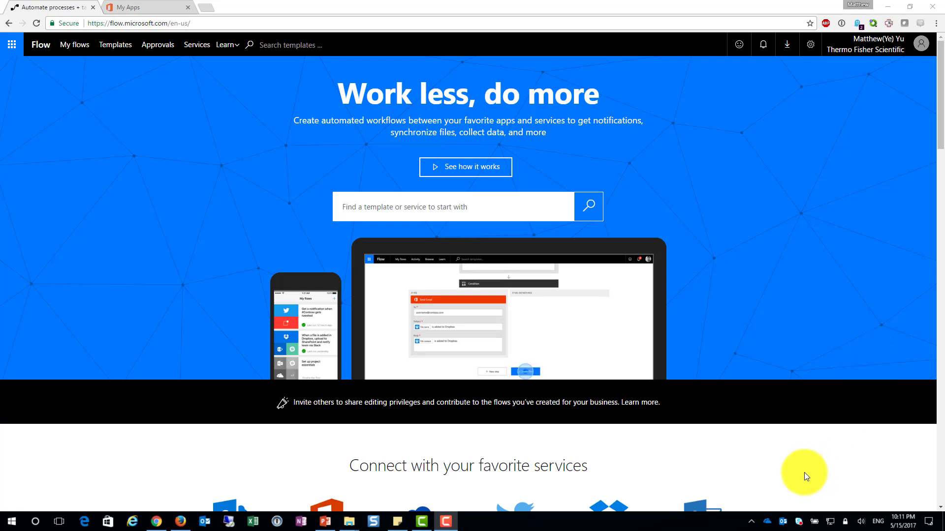
Open the local OneDrive folder and create a folder named "ServiceNow Report" in it
left_click(770, 525)
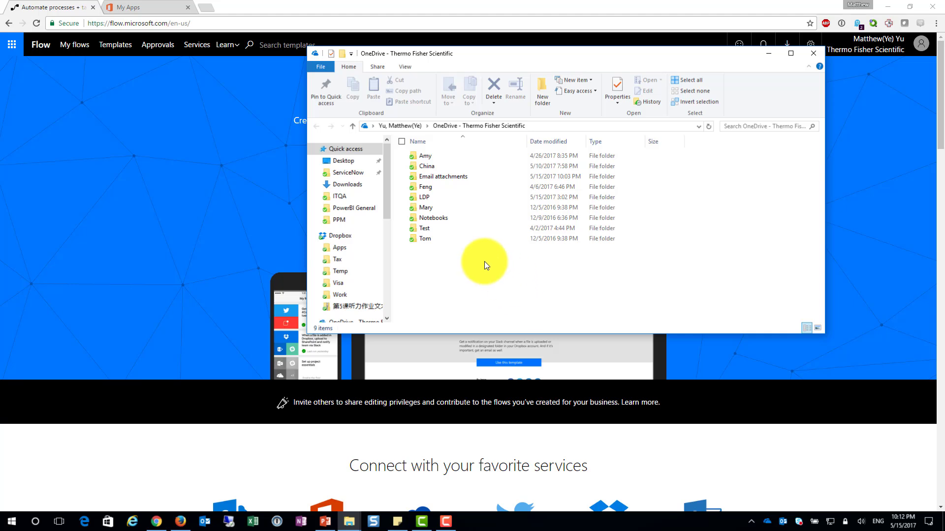
right_click(484, 261)
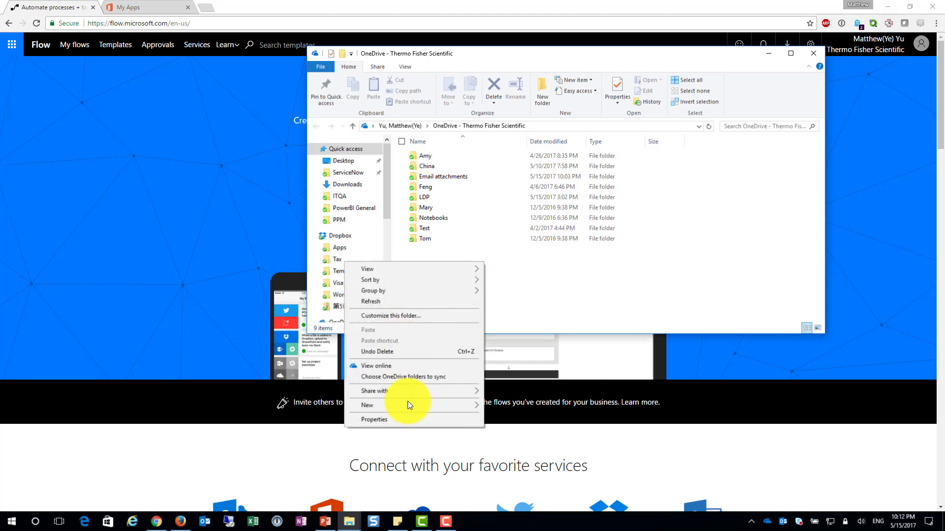
mouse_move(408, 405)
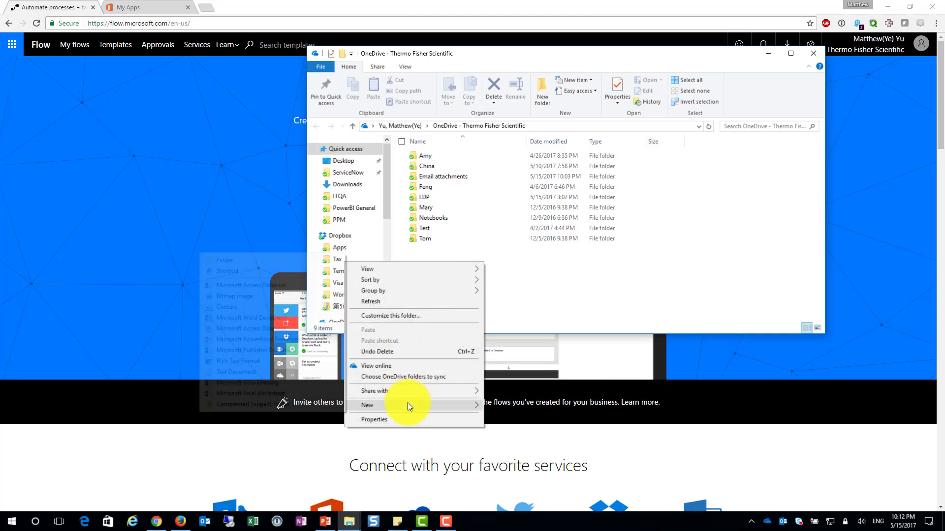
left_click(241, 262)
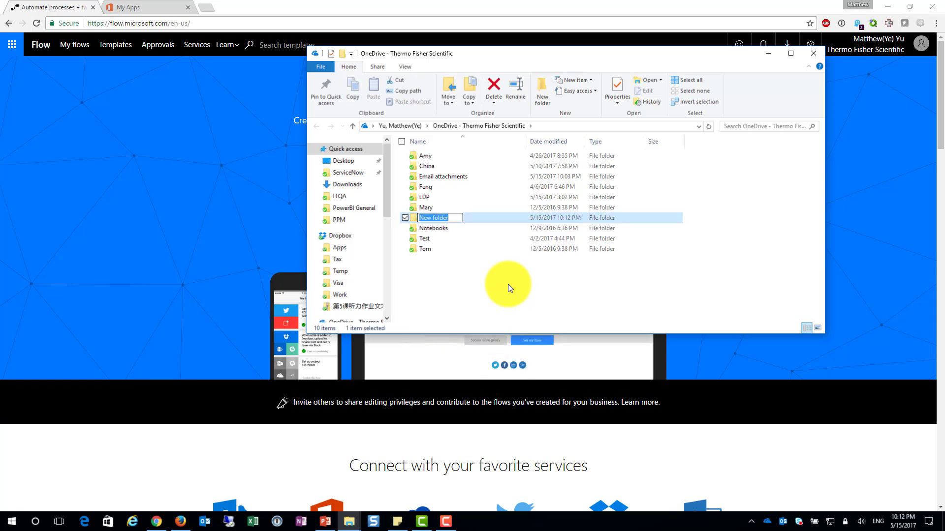
type("ServiceN")
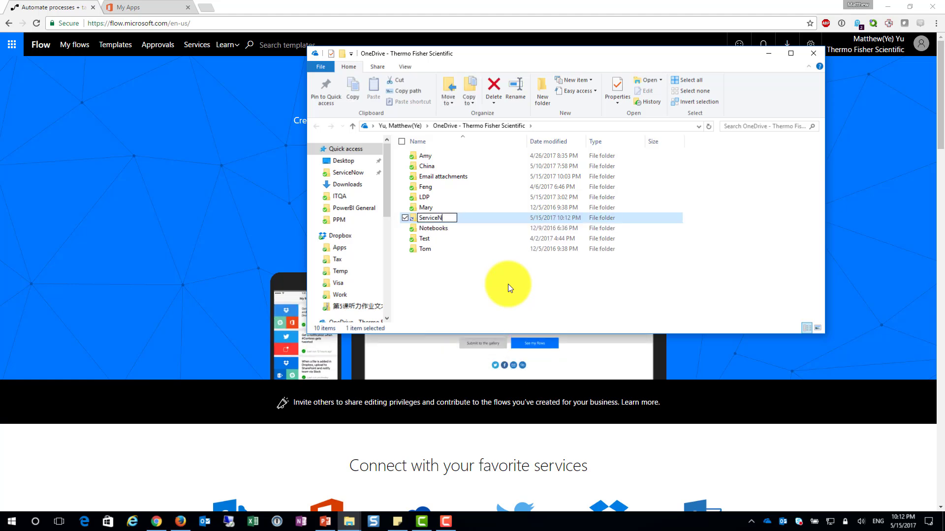
type("ow Report")
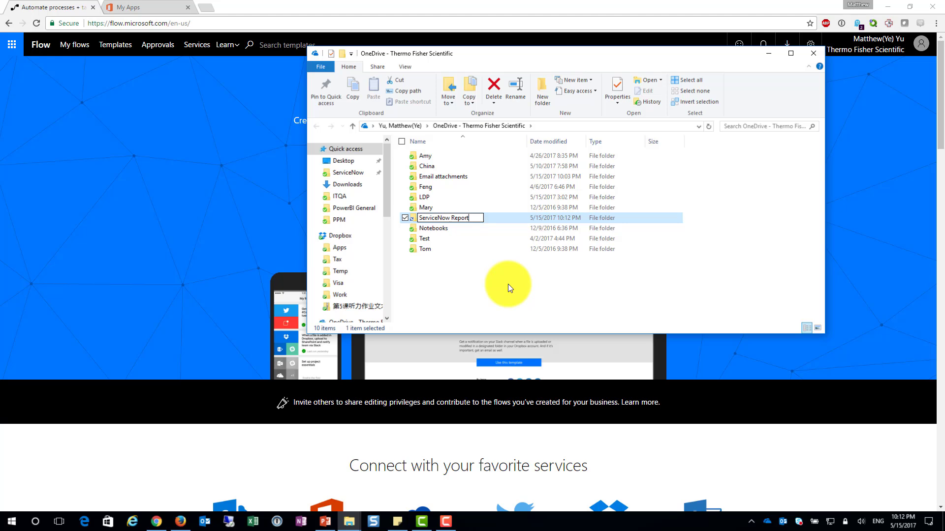
key("Return")
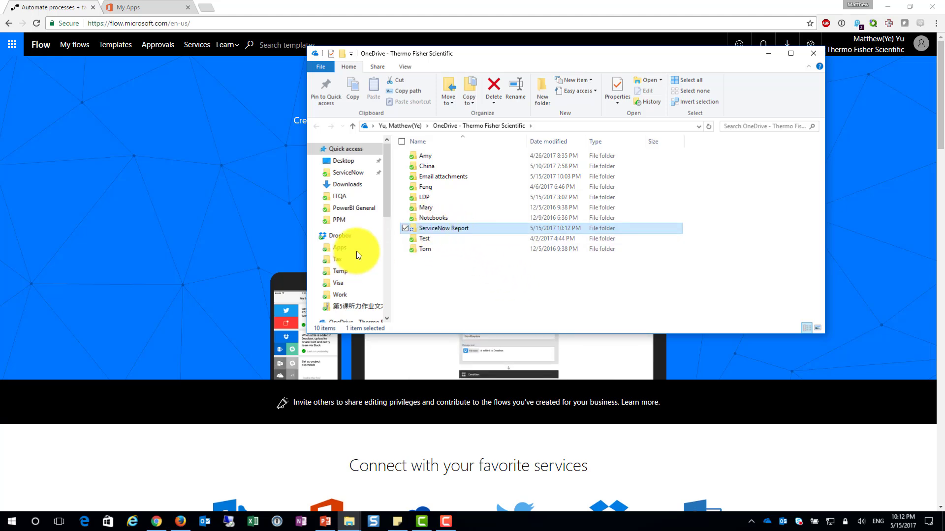
Return to the browser, view the Flow site address, and launch Flow from the Office 365 apps
left_click(183, 261)
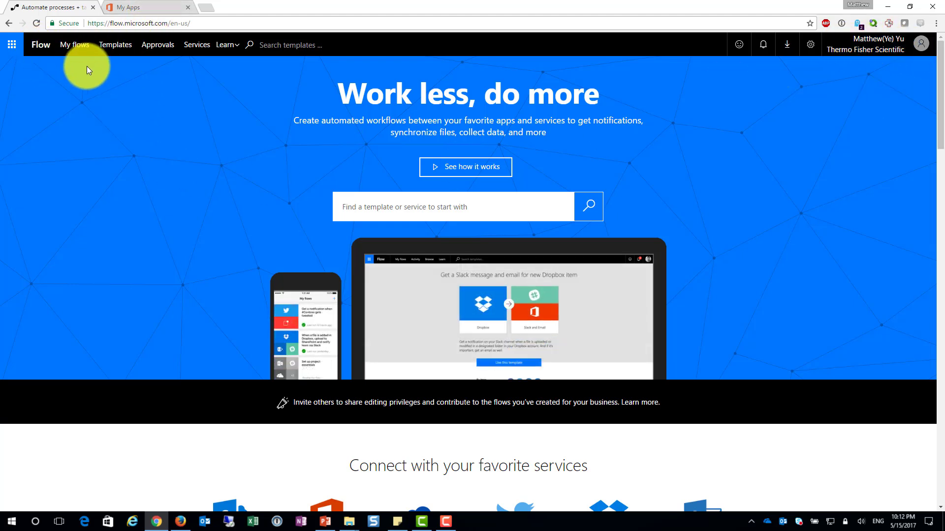
left_click(252, 23)
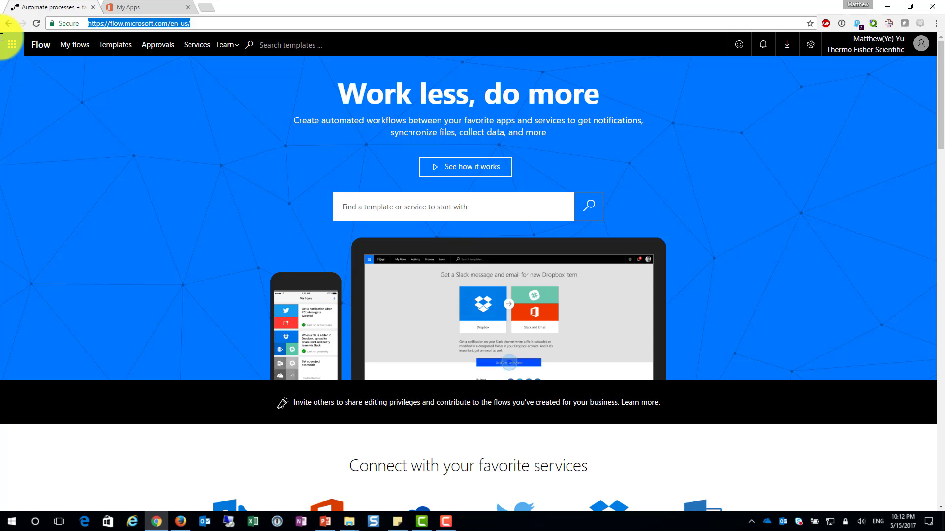
left_click(150, 3)
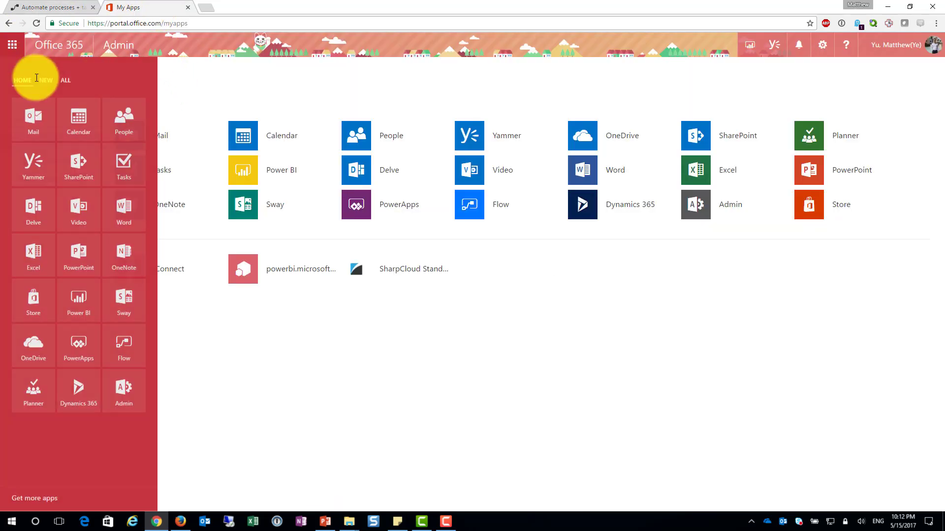
left_click(19, 45)
left_click(18, 45)
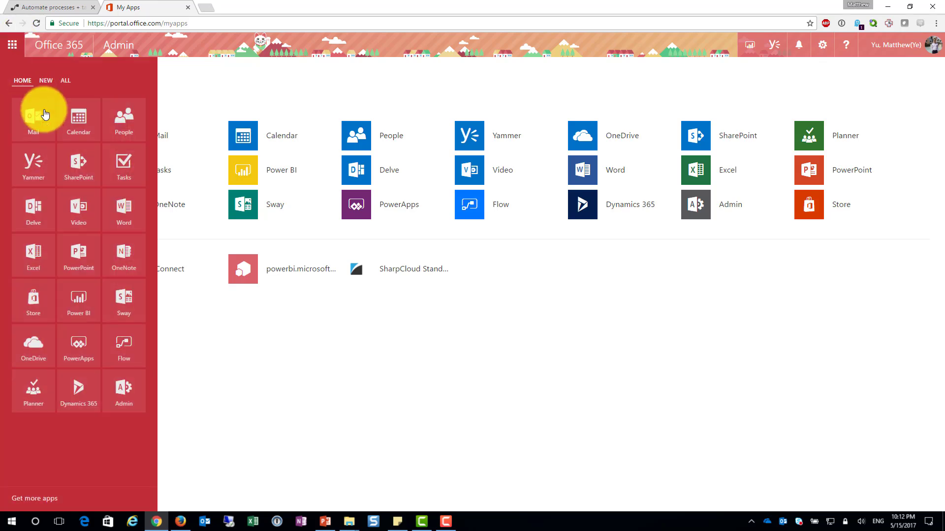
left_click(127, 354)
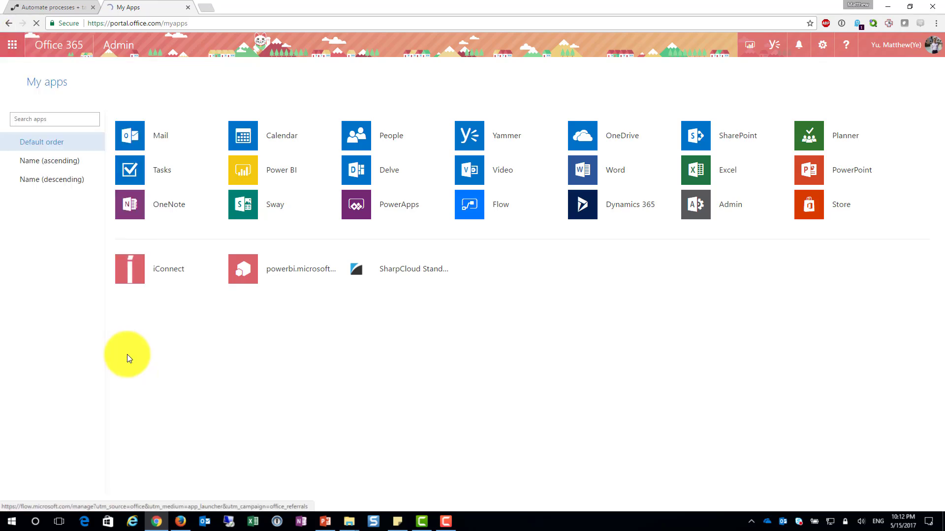
Go back to the Flow home page, browse the templates and open "Save Office 365 email attachments to OneDrive for Business"
left_click(39, 7)
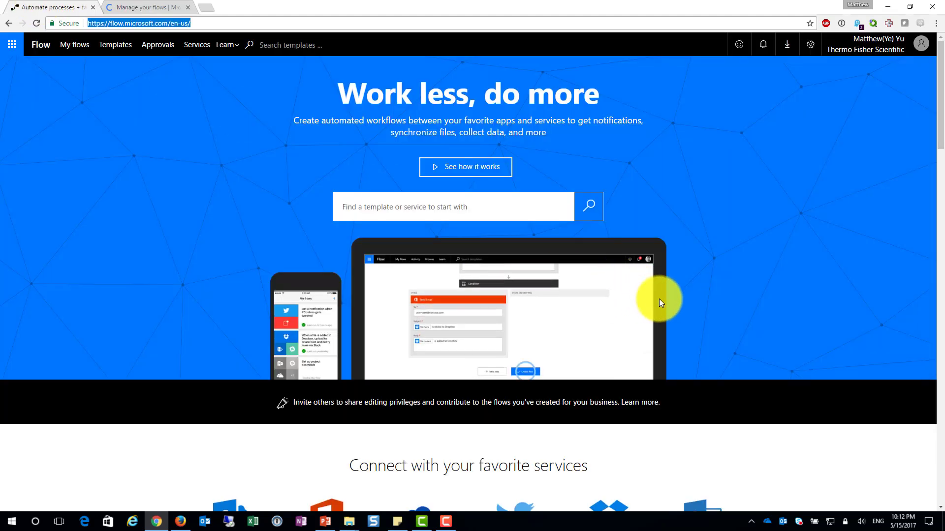
scroll(626, 345, "down", 4)
scroll(605, 338, "up", 5)
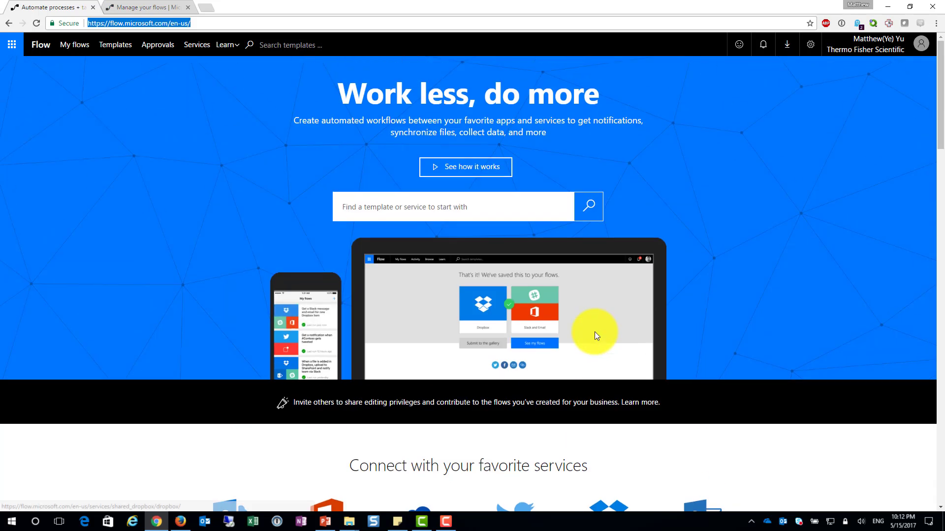
left_click(111, 45)
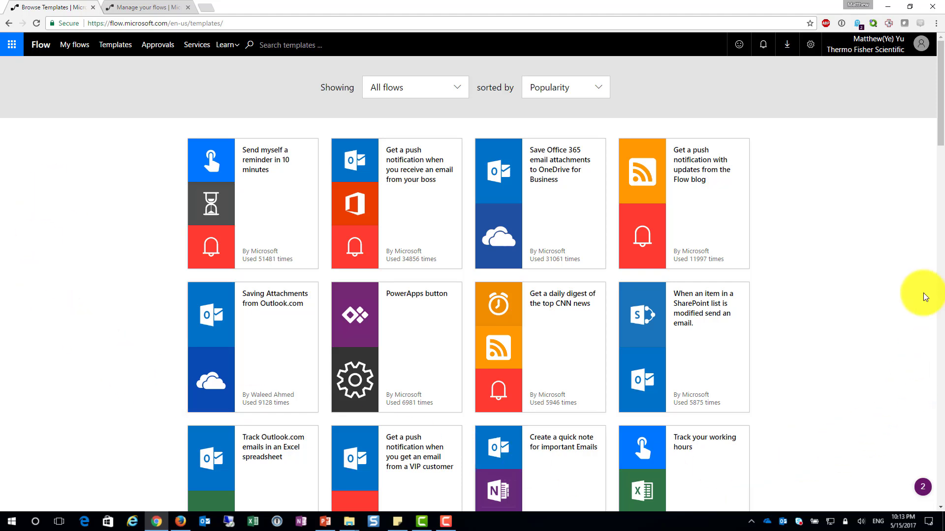
left_click(565, 211)
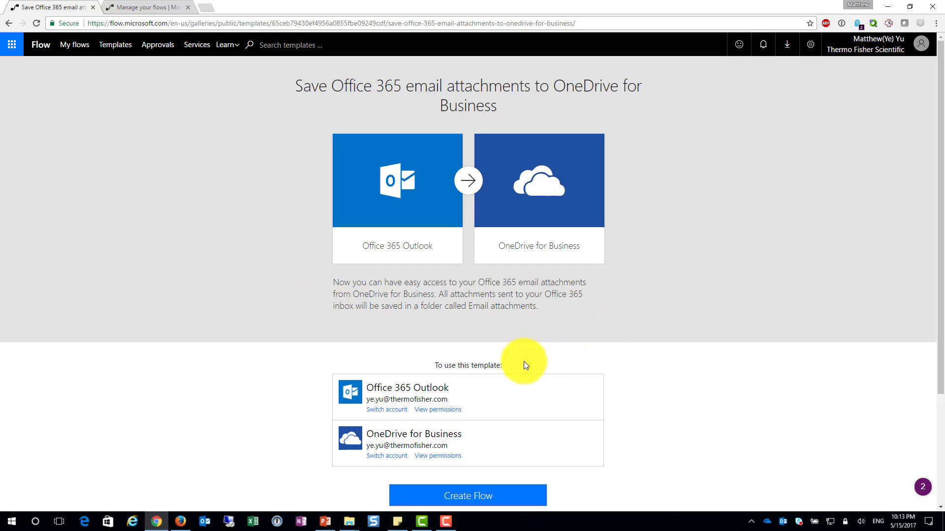
Review the template's Office 365 Outlook and OneDrive for Business connections and create the flow from it
scroll(524, 361, "down", 2)
left_click_drag(435, 267, 500, 274)
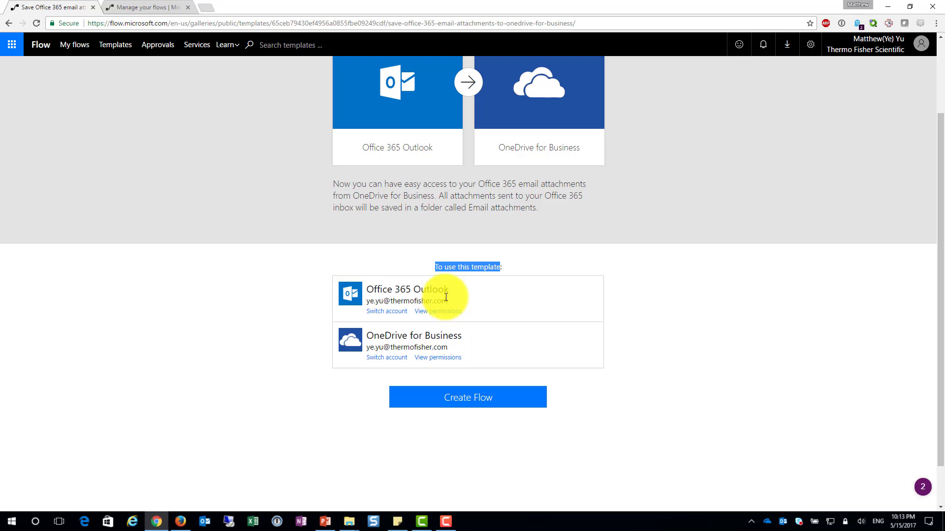
left_click_drag(413, 290, 449, 291)
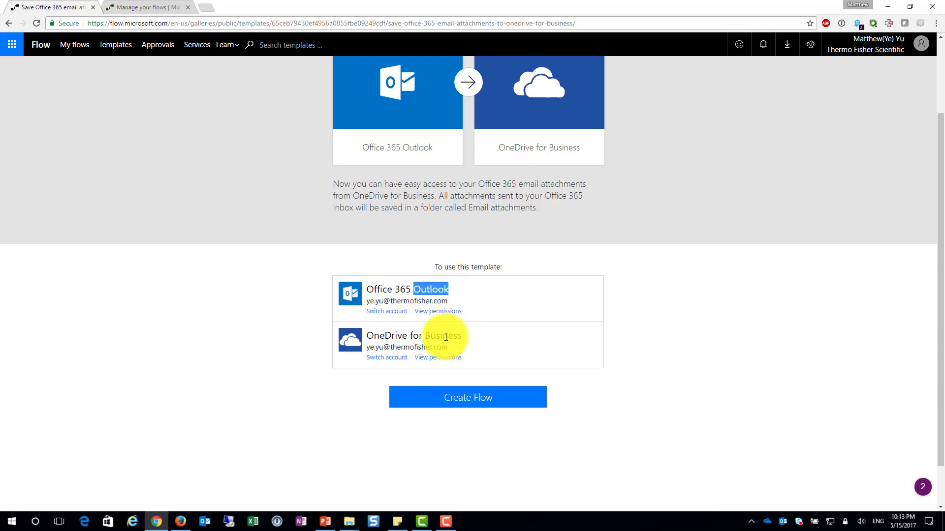
left_click_drag(425, 336, 470, 335)
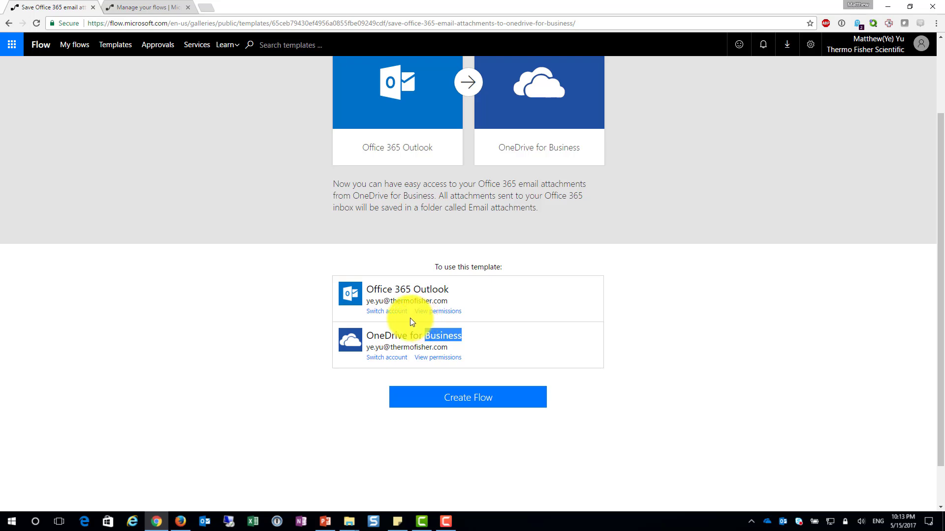
scroll(410, 319, "up", 1)
scroll(474, 437, "up", 1)
scroll(476, 434, "down", 2)
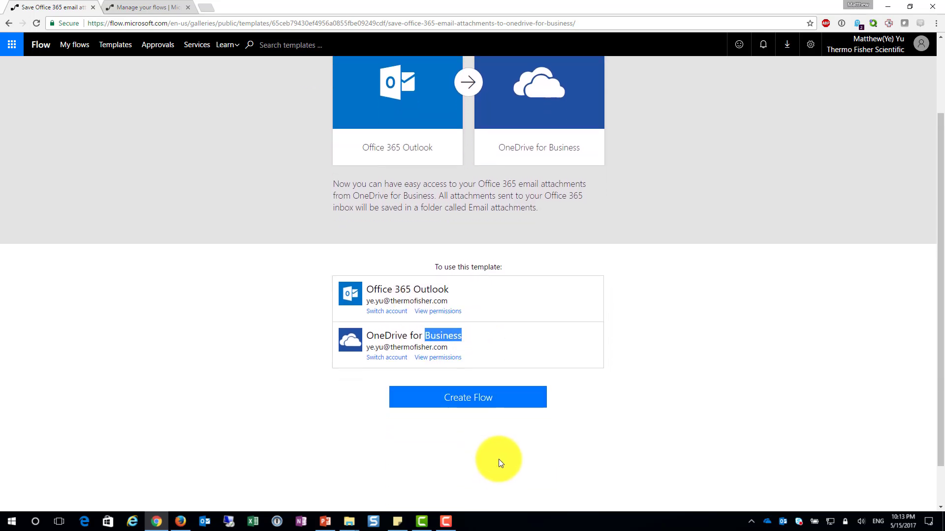
left_click(478, 403)
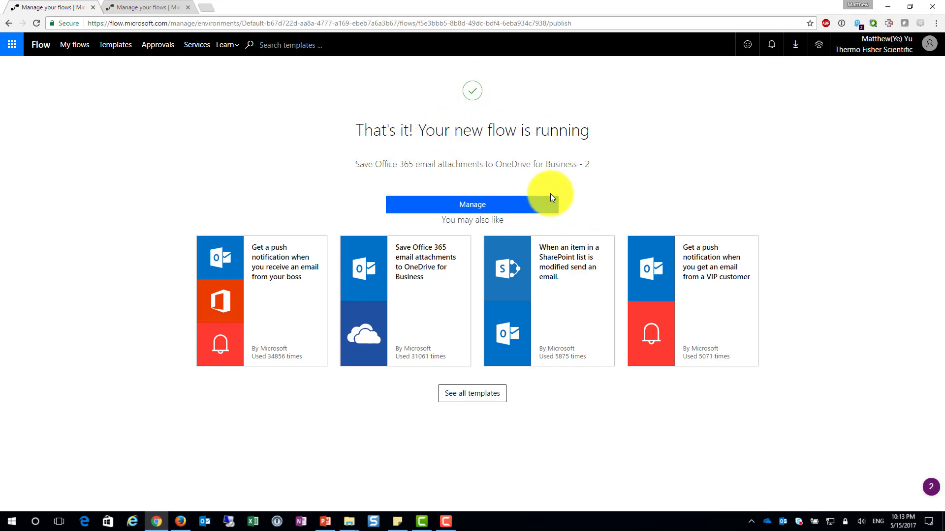
Open the newly created email attachments flow for editing and expand its "On new email" trigger
left_click(479, 209)
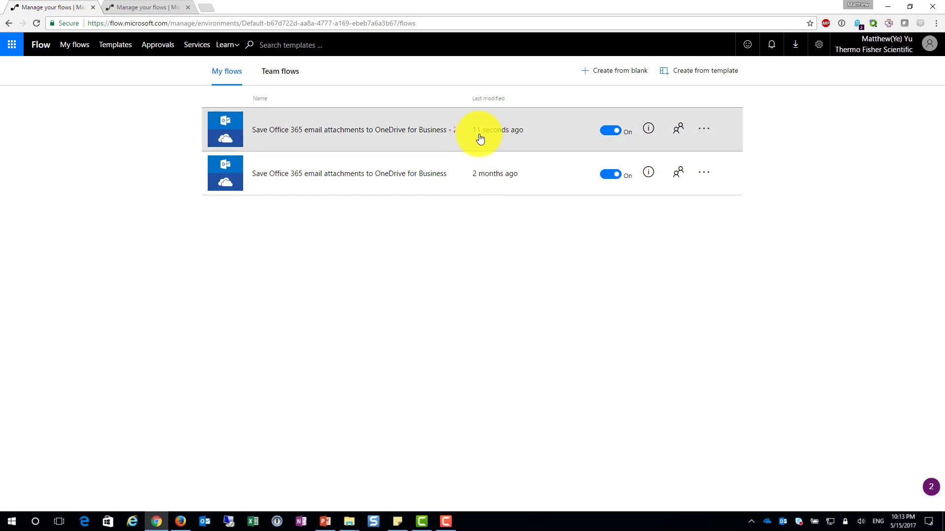
left_click(305, 137)
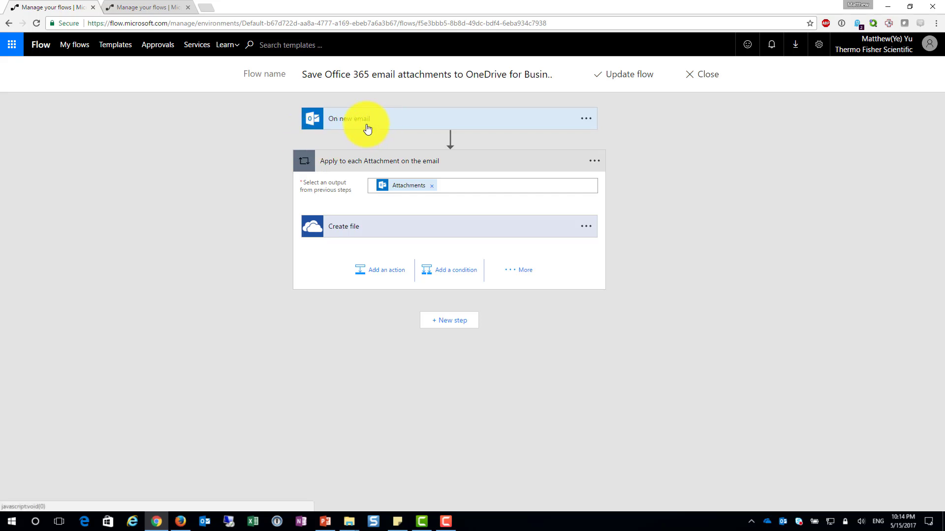
left_click(371, 126)
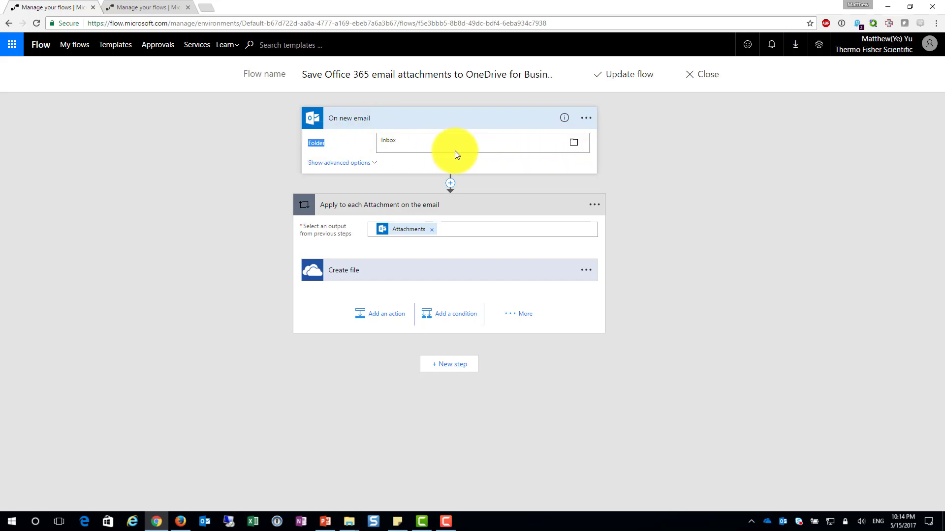
Set the "On new email" trigger's folder to Service Desk
left_click(341, 146)
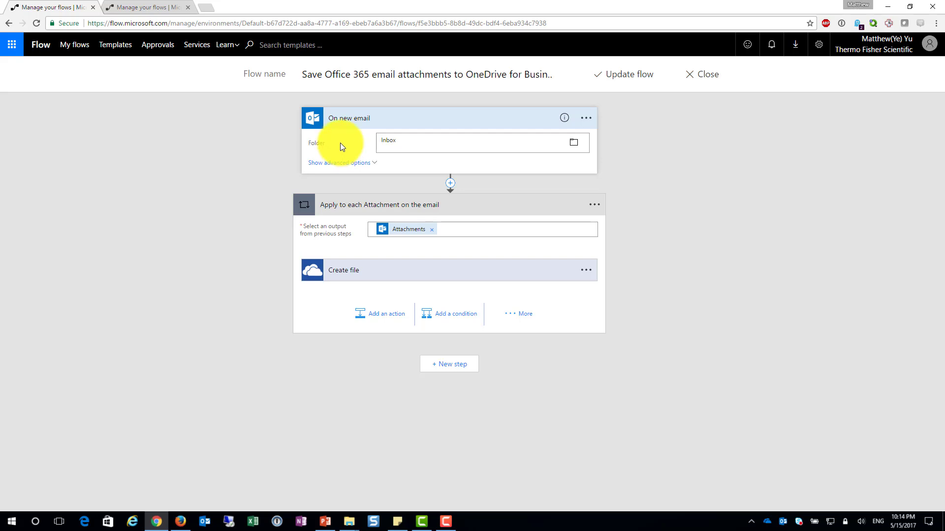
left_click(574, 143)
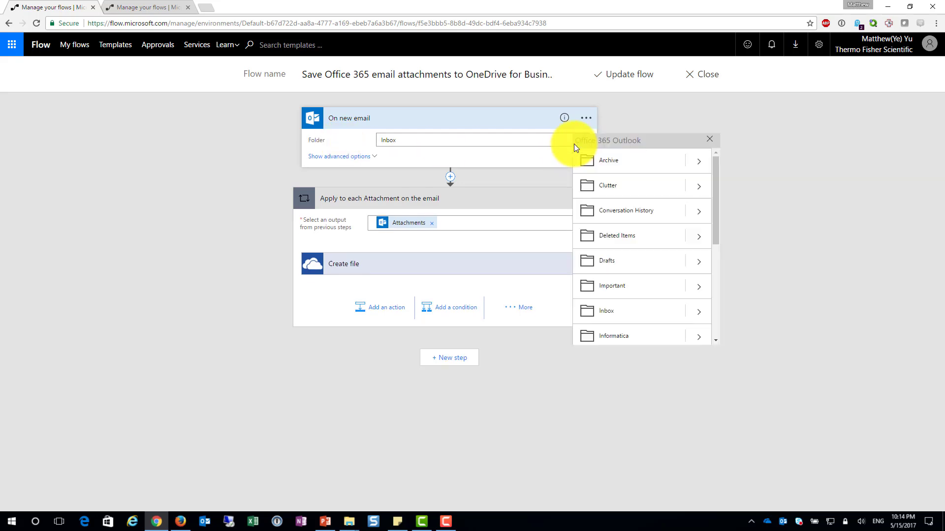
scroll(621, 287, "down", 2)
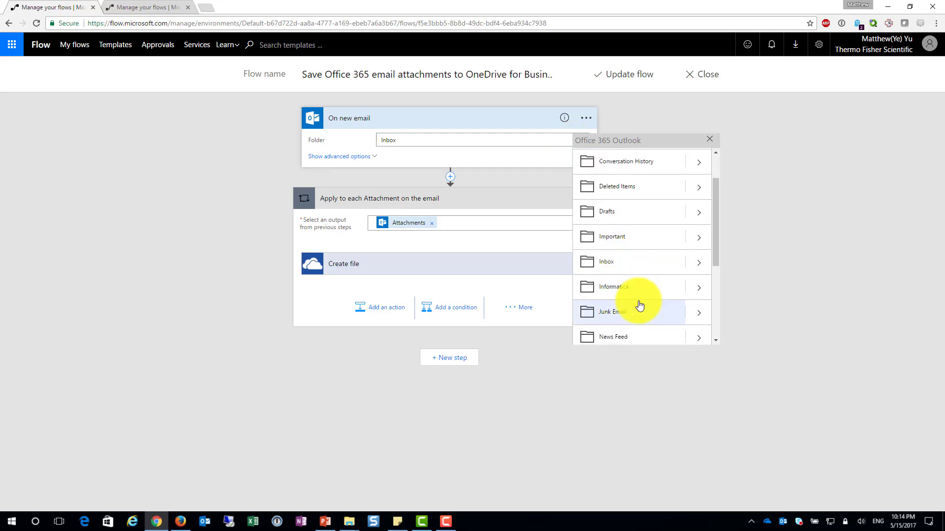
scroll(629, 265, "up", 2)
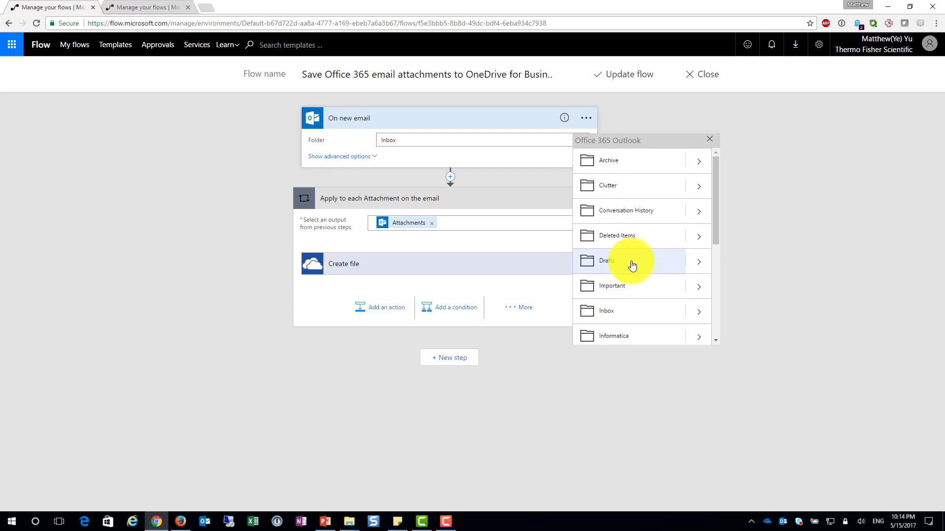
scroll(633, 265, "down", 5)
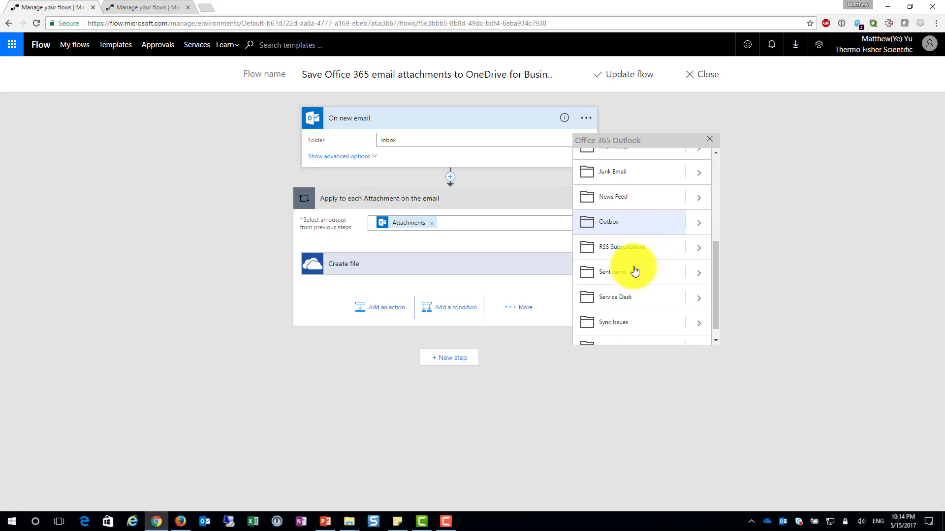
left_click(615, 290)
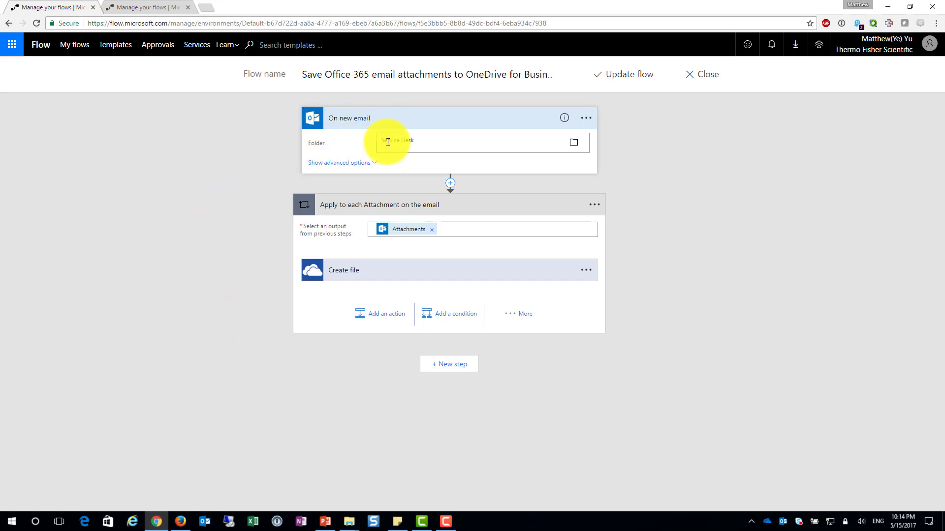
left_click_drag(427, 142, 369, 140)
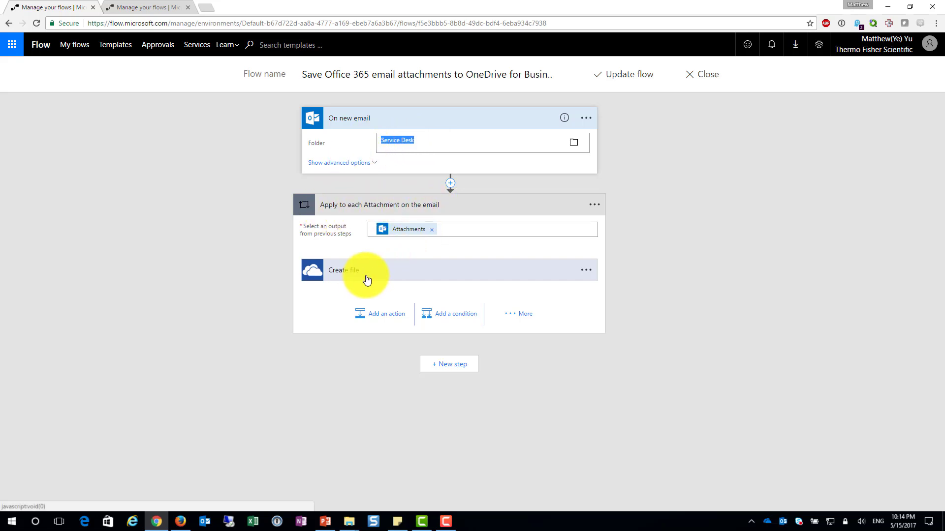
Expand the "Create file" action, set its folder path to the OneDrive folder ServiceNow Report, and dismiss the meeting reminder
left_click(477, 230)
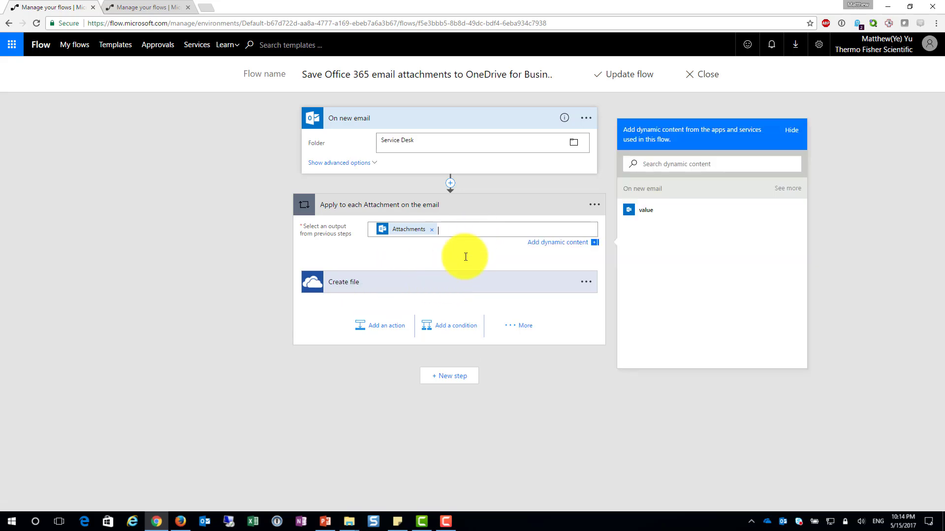
left_click(445, 289)
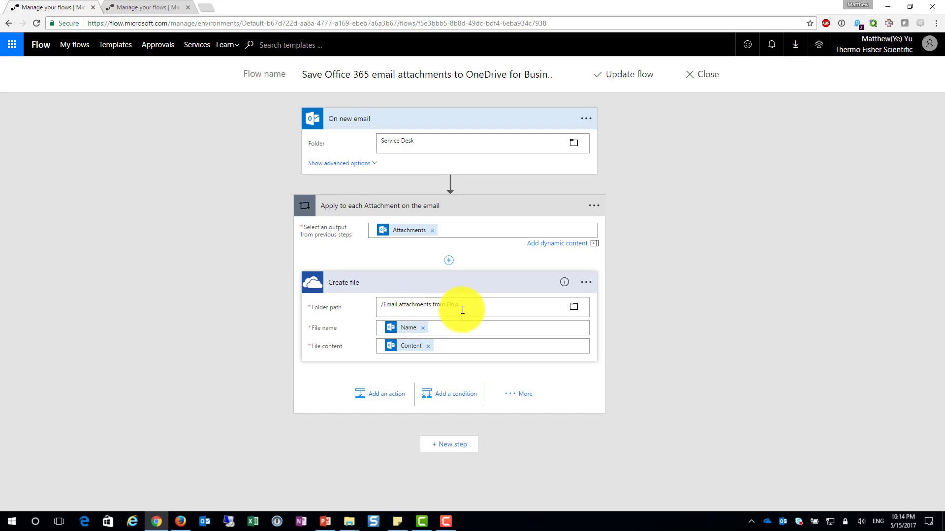
left_click_drag(477, 306, 380, 306)
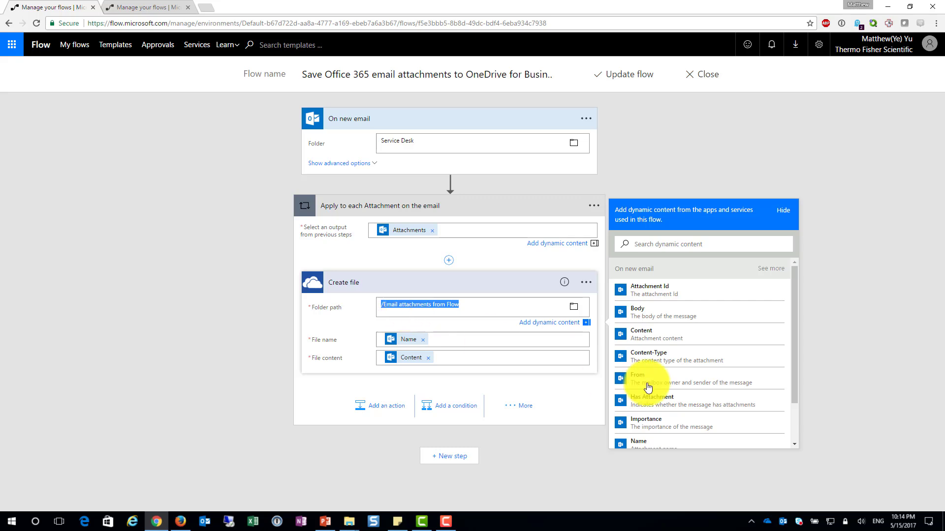
left_click(494, 306)
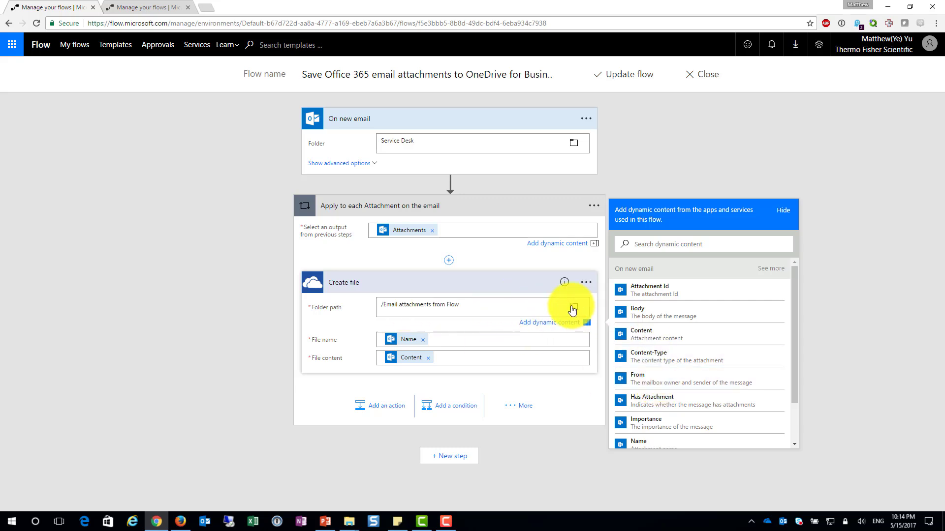
left_click(573, 307)
left_click(644, 329)
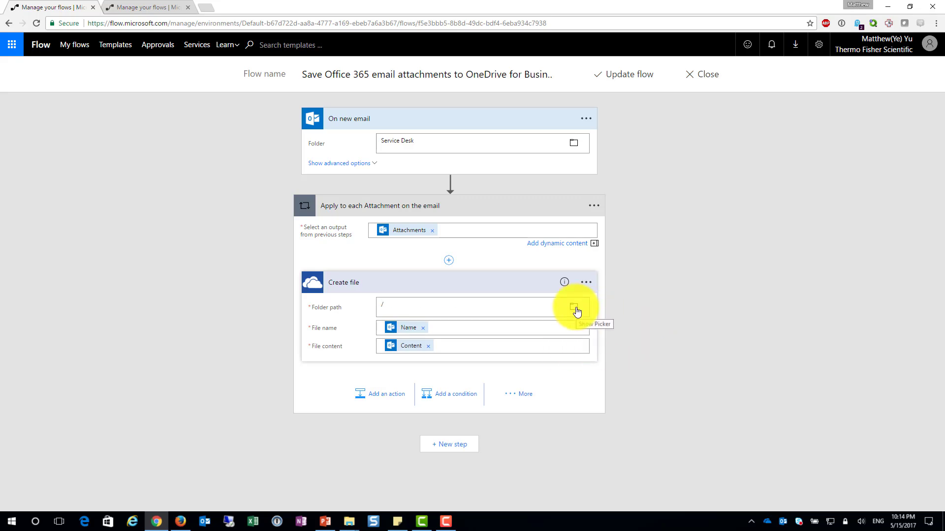
left_click(574, 307)
left_click(707, 325)
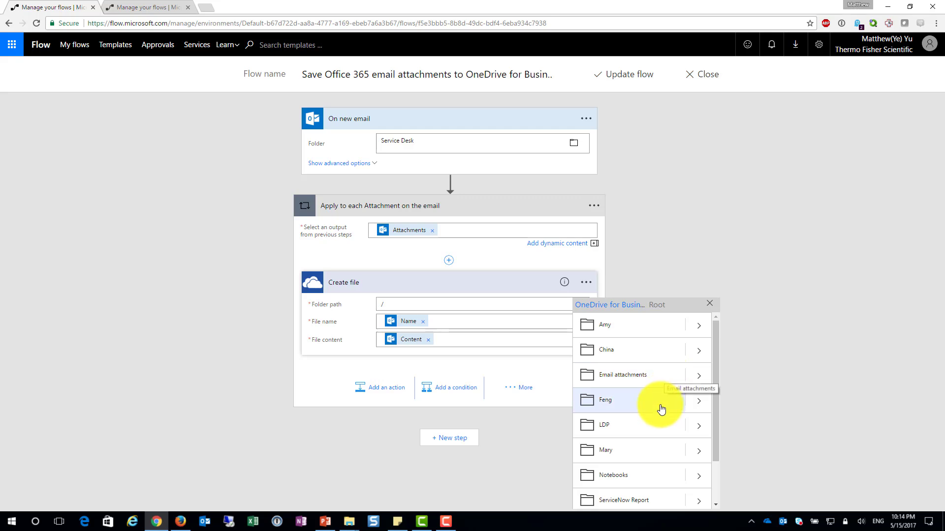
scroll(657, 426, "down", 2)
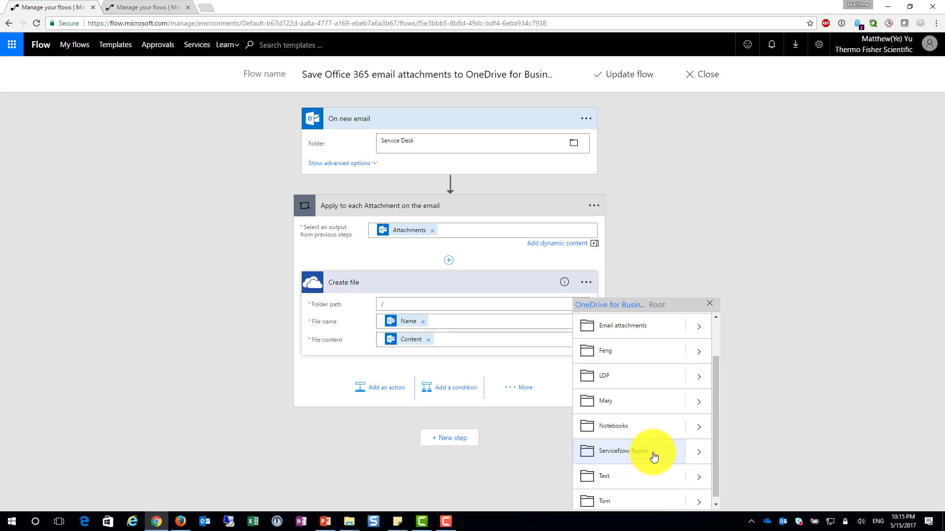
left_click(649, 456)
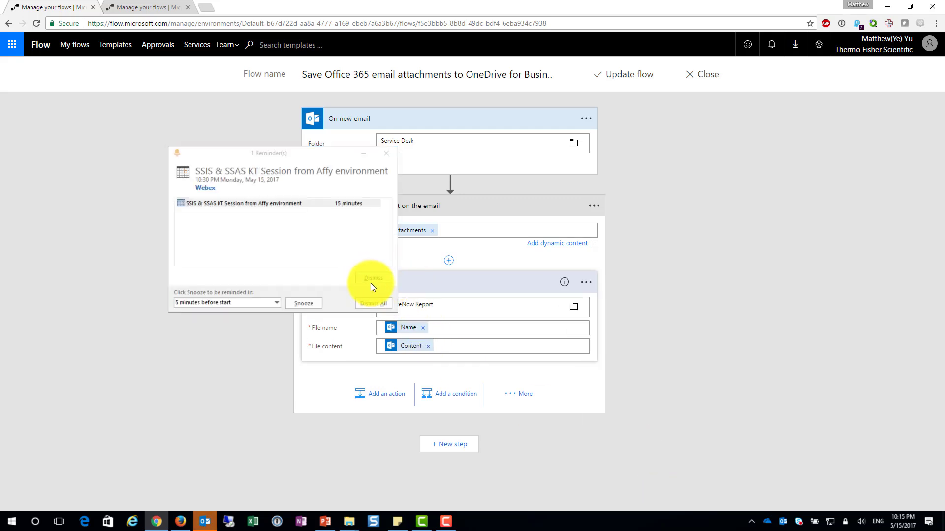
left_click(374, 279)
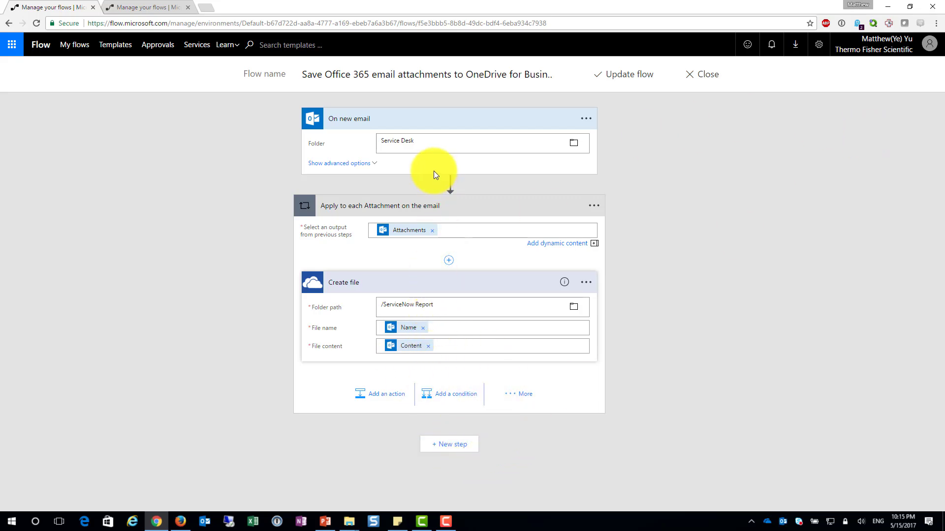
Review the trigger's email folder and the "Create file" folder path, then update the flow and finish editing
left_click_drag(447, 144, 380, 144)
left_click(431, 144)
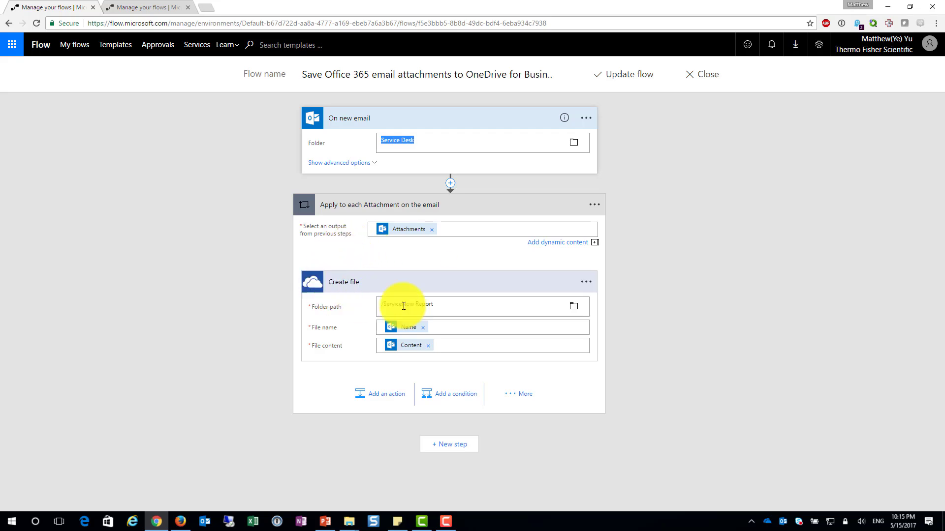
left_click_drag(462, 306, 373, 302)
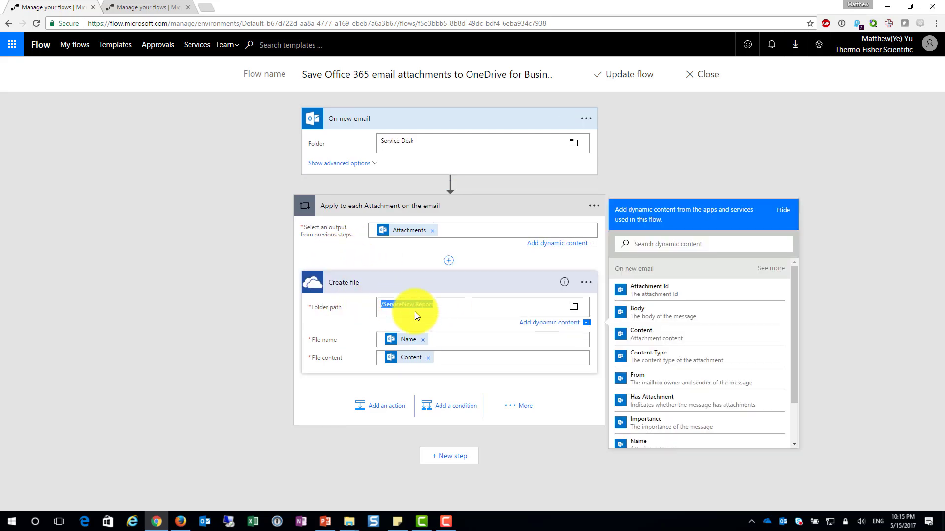
left_click(624, 77)
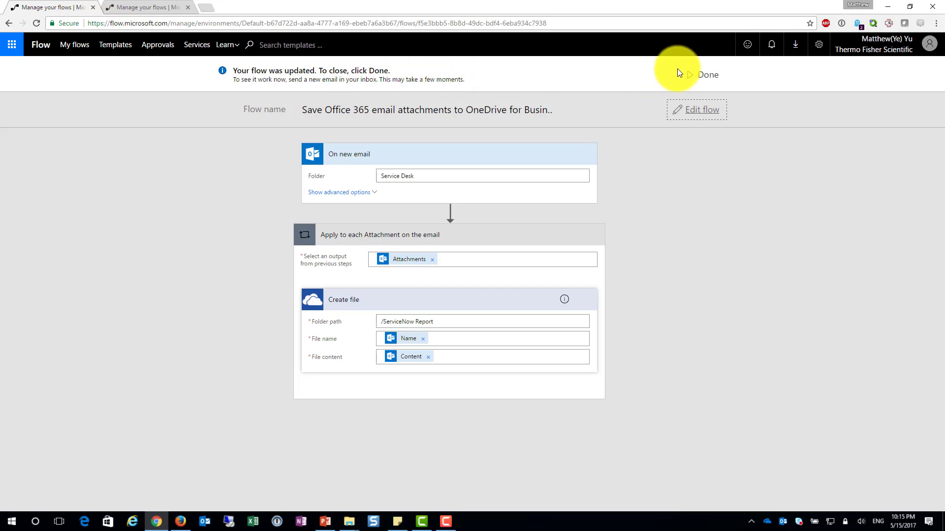
left_click(697, 79)
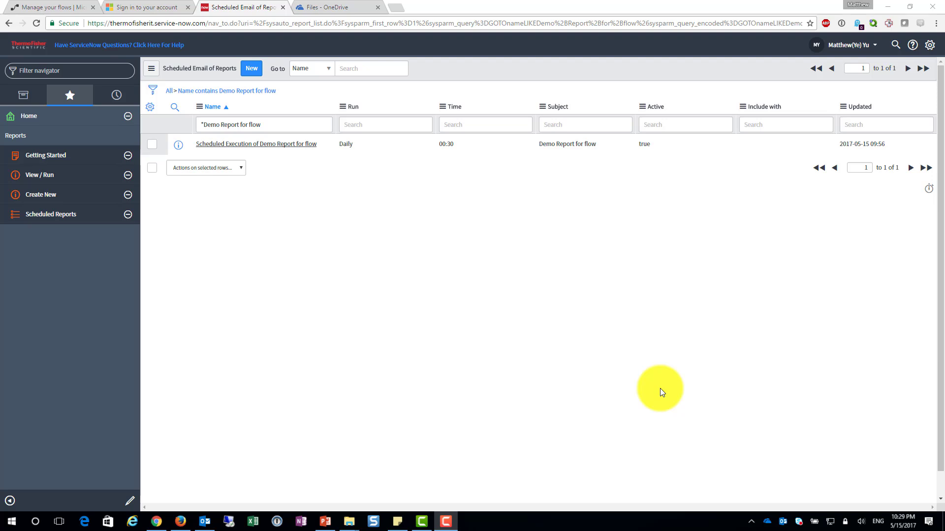
Open the ServiceNow schedule "Scheduled Execution of Demo Report for flow" and execute it immediately
left_click(235, 147)
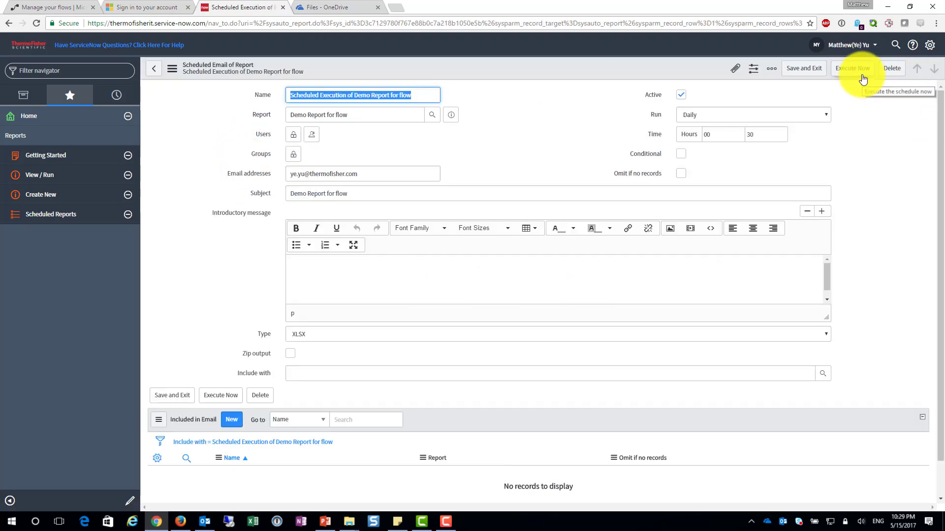
left_click(861, 73)
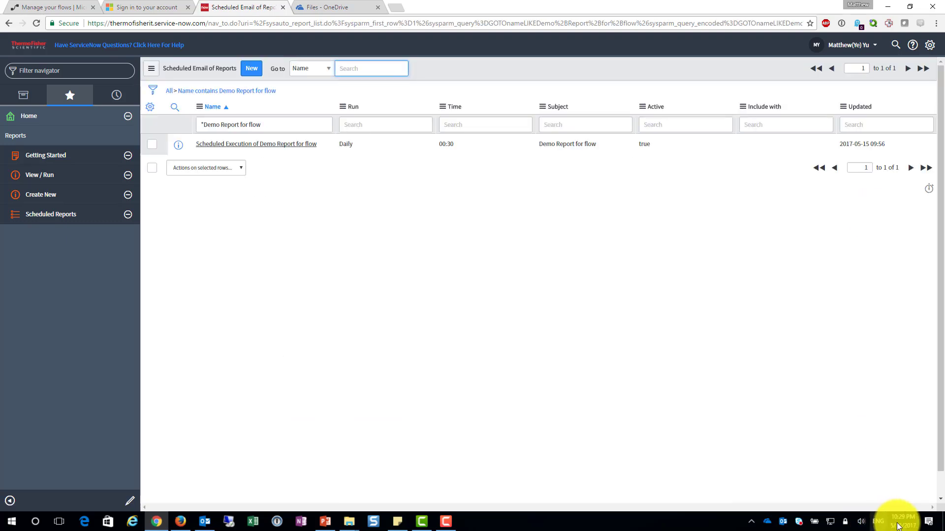
mouse_move(897, 527)
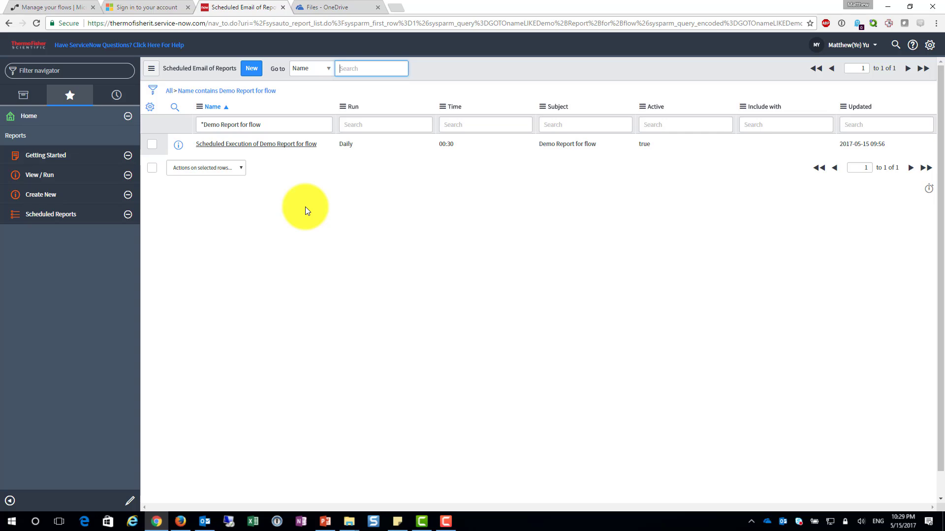
Switch to Outlook and check the newest "Demo Report for flow" emails in the Service Desk folder
left_click(207, 520)
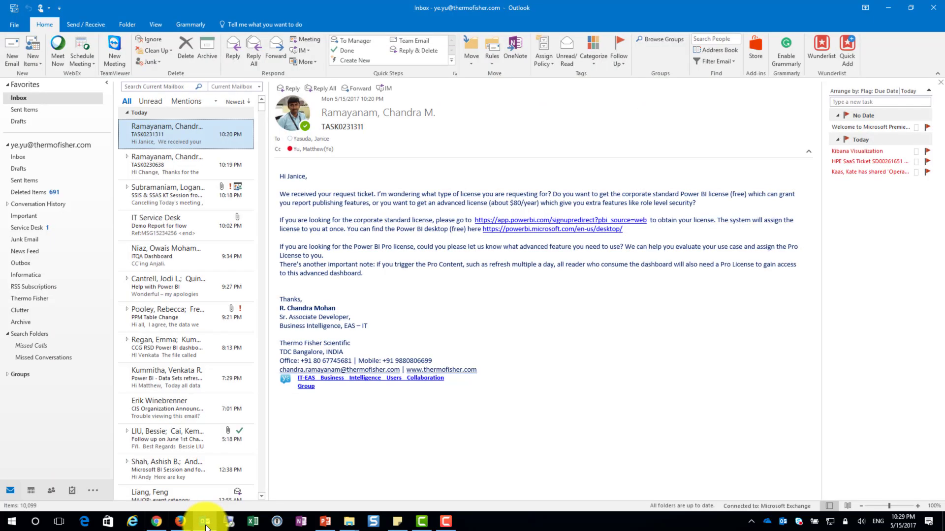
left_click(76, 226)
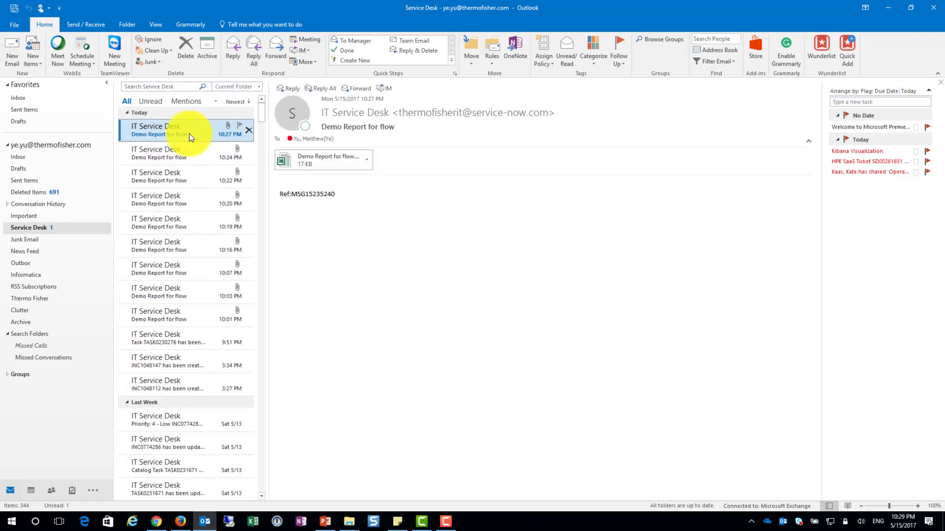
left_click(191, 148)
left_click(194, 130)
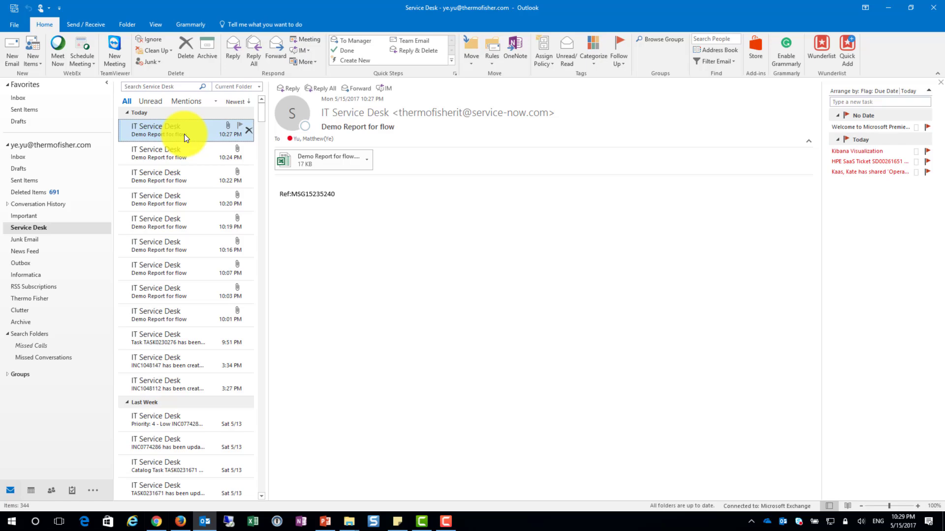
Open the local OneDrive folder and examine the contents of its ServiceNow Report subfolder
left_click(770, 524)
left_click(771, 512)
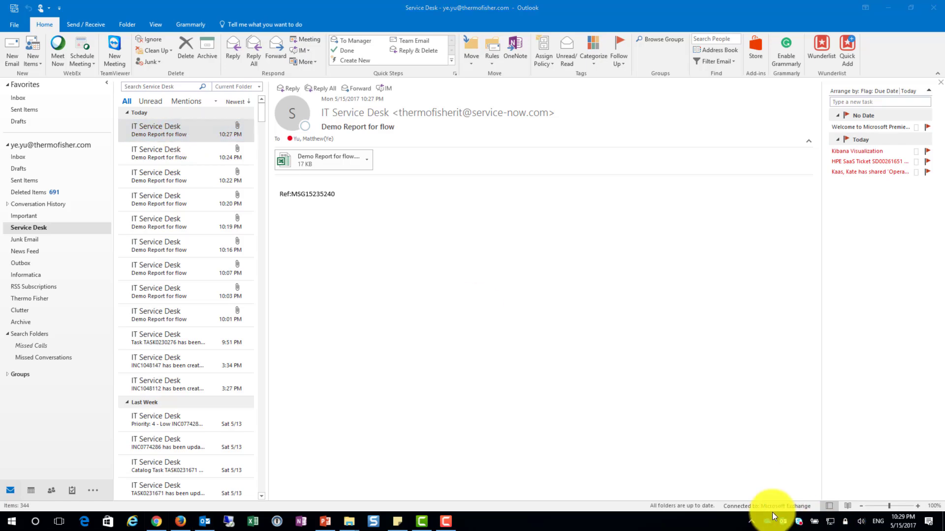
left_click_drag(259, 102, 664, 134)
left_click(627, 305)
double_click(628, 304)
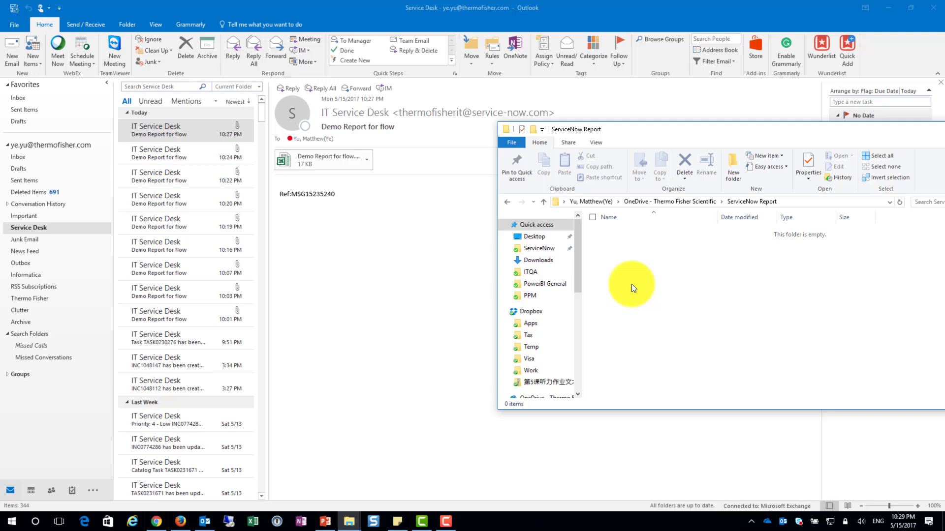
mouse_move(450, 526)
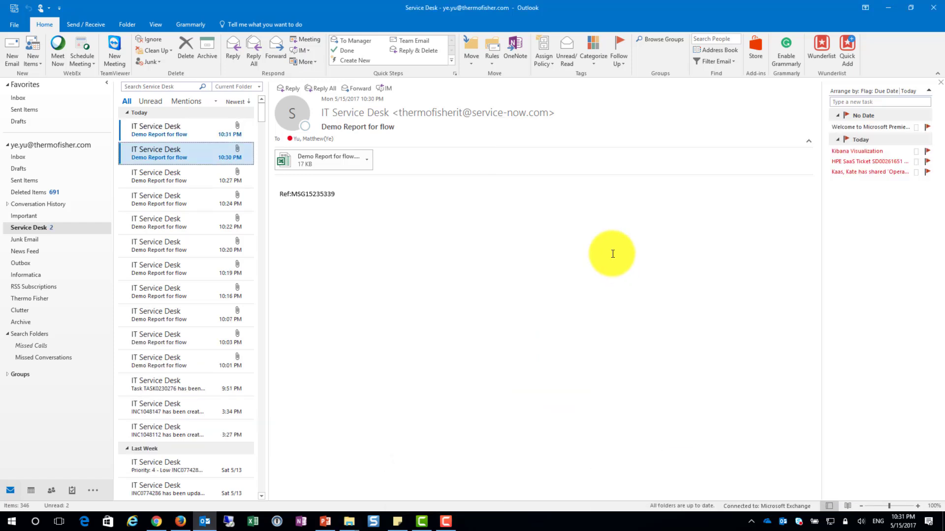
Read the two unread "Demo Report for flow" emails at the start of the Service Desk message list
left_click(183, 134)
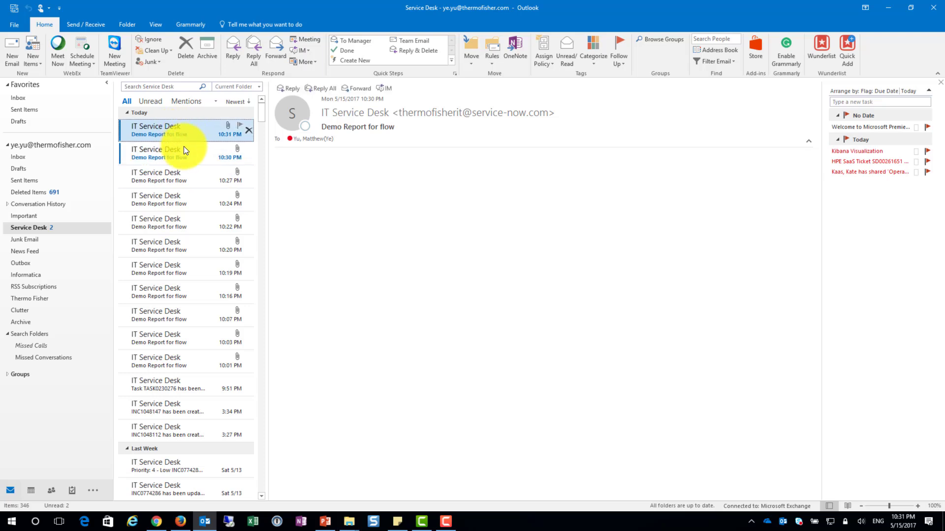
left_click(186, 147)
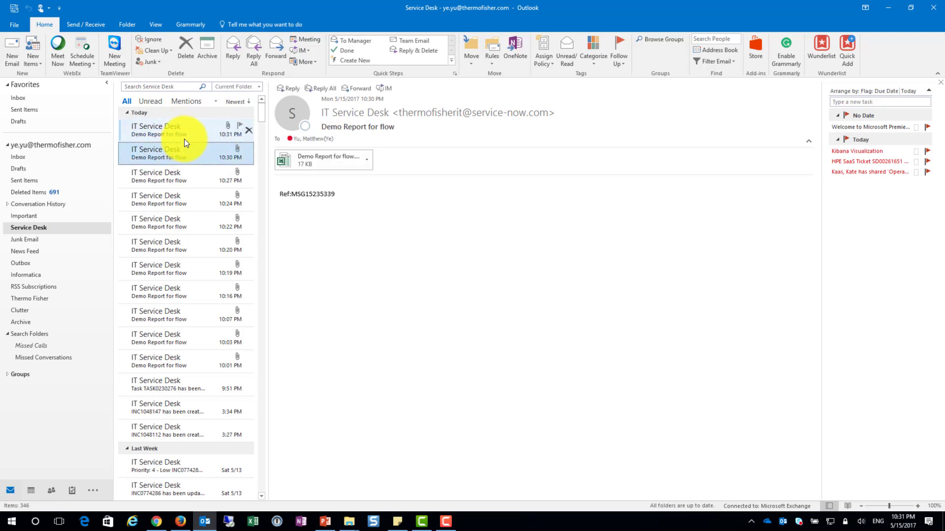
left_click(180, 131)
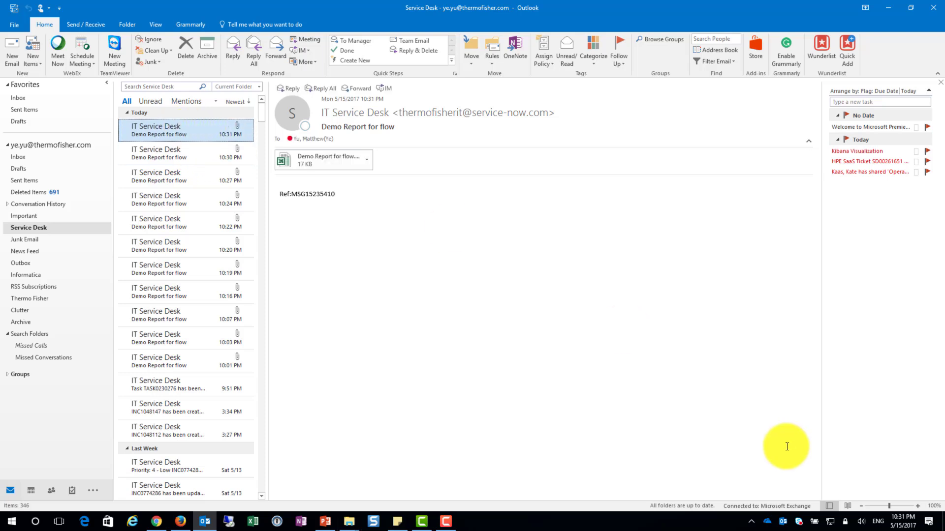
Reopen the OneDrive ServiceNow Report folder and select Demo Report for flow.xls to check the saved attachment
left_click(773, 522)
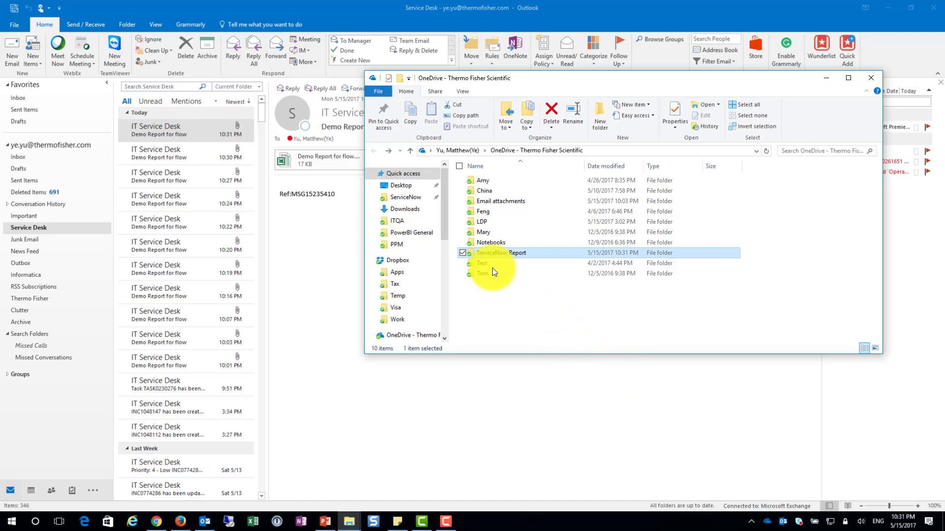
double_click(498, 255)
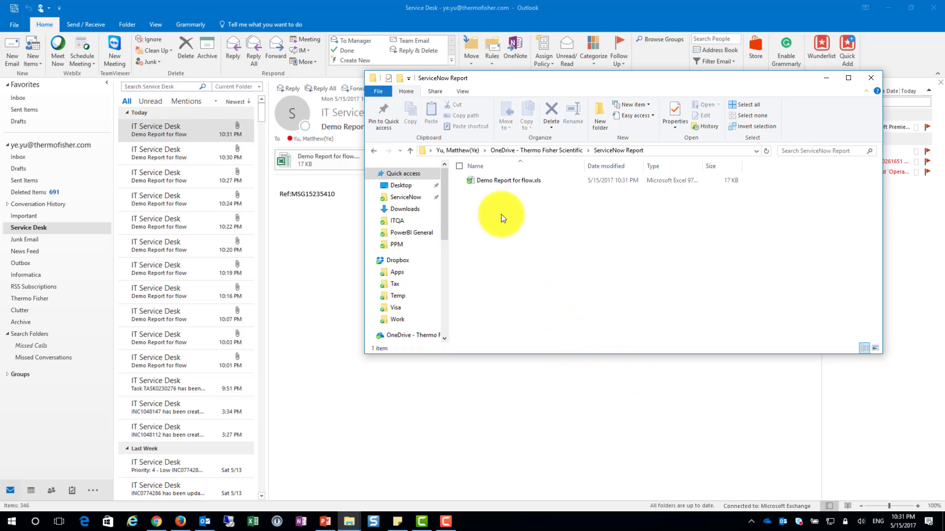
left_click(505, 182)
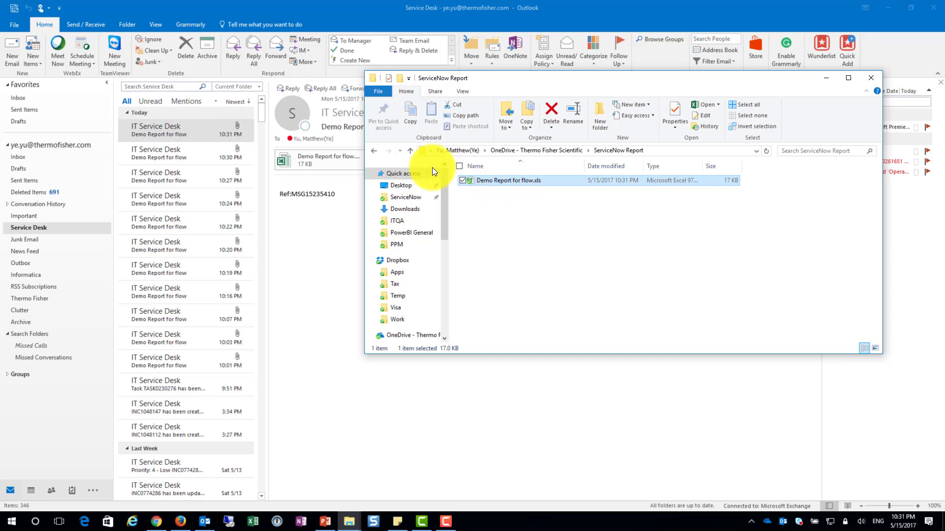
Compare the two latest "Demo Report for flow" emails in Outlook, then return to the ServiceNow Report folder window
left_click(169, 152)
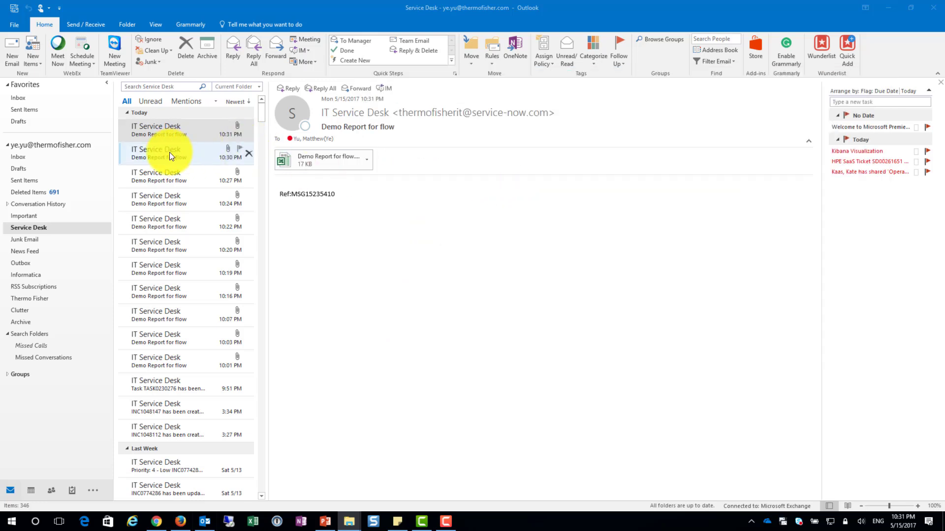
left_click(178, 132)
left_click(173, 150)
left_click(182, 128)
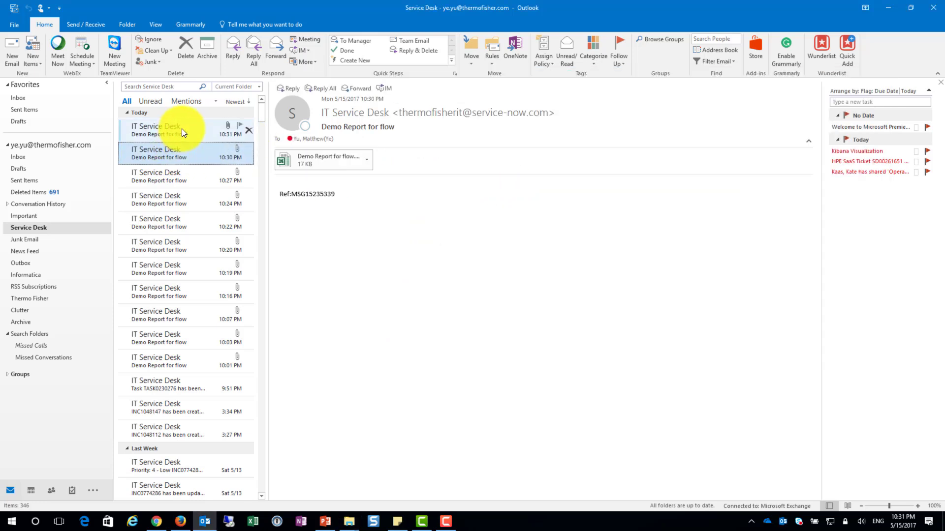
key("alt+Tab")
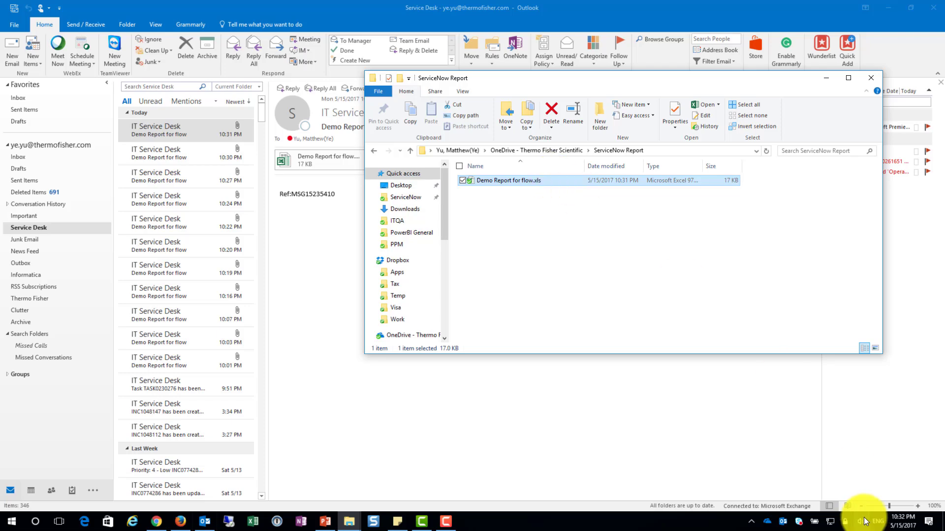
Switch to Flow in Chrome, reopen the enabled email attachments flow, and expand its "On new email" trigger and "Create file" action
left_click(156, 521)
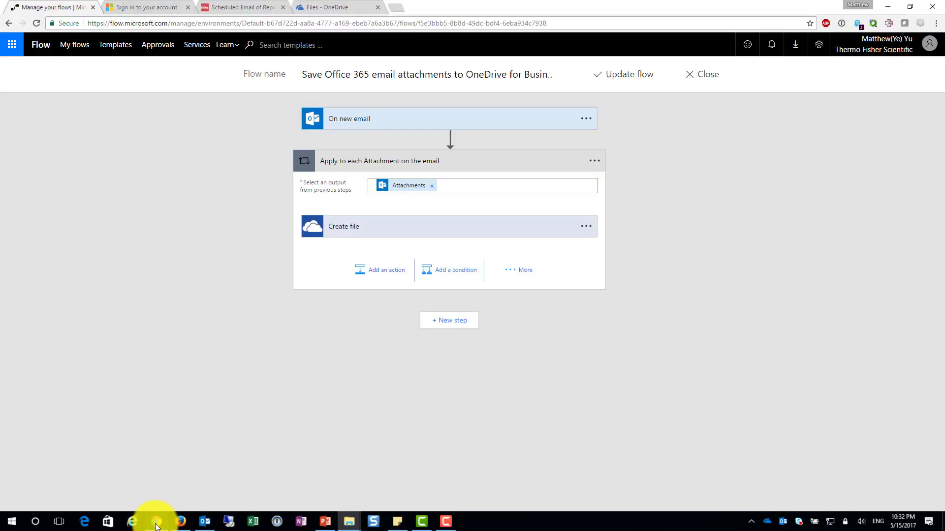
left_click(707, 74)
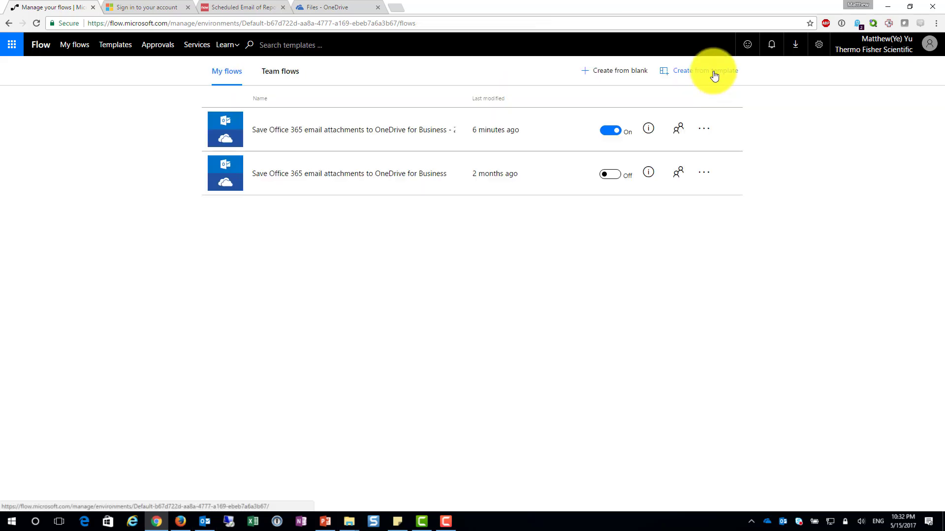
left_click(362, 130)
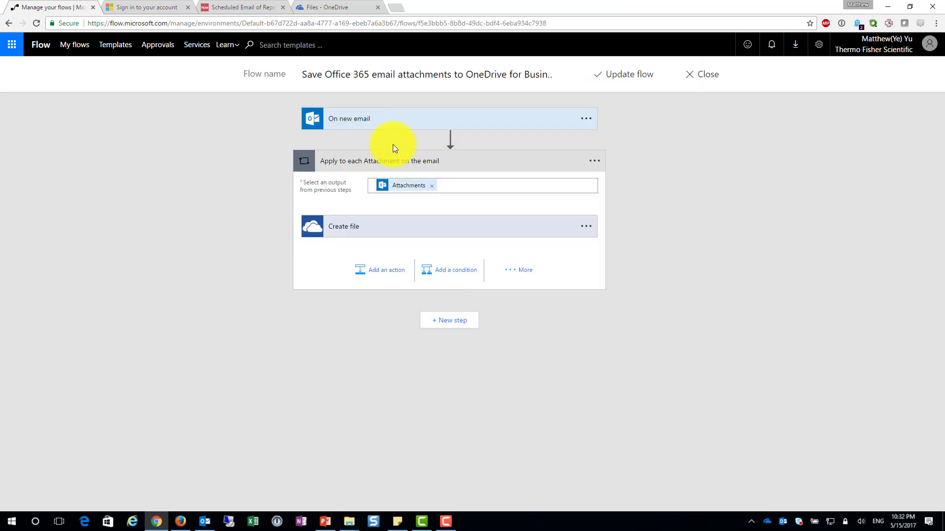
left_click(412, 126)
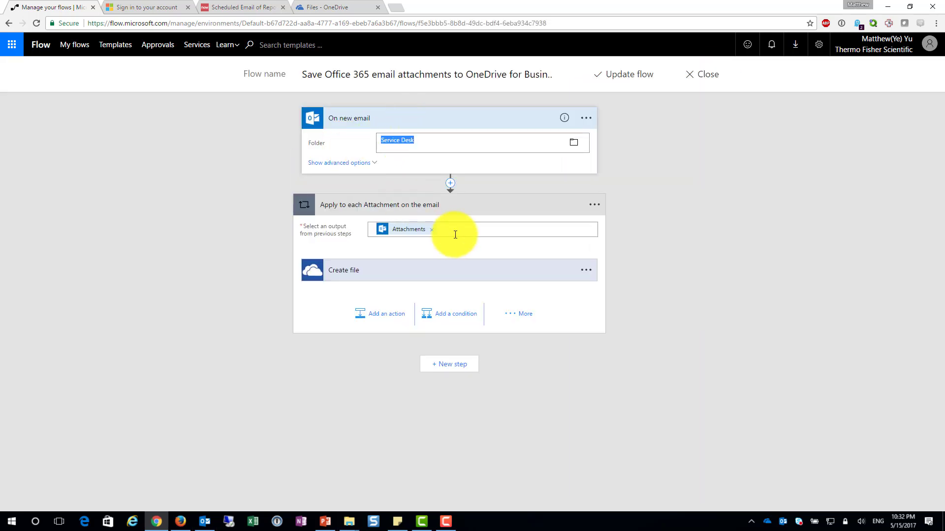
left_click(431, 275)
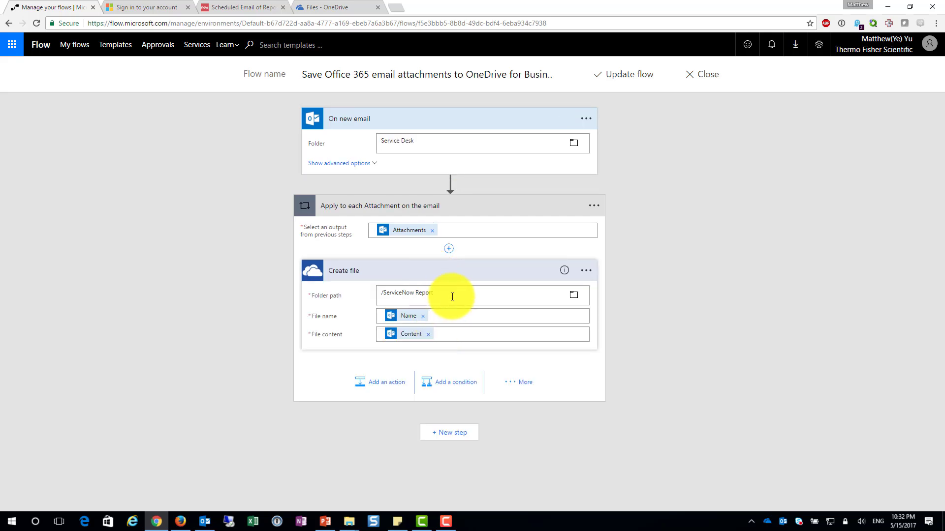
Select the Create file action's /ServiceNow Report folder path to check it, and update the flow
left_click(450, 294)
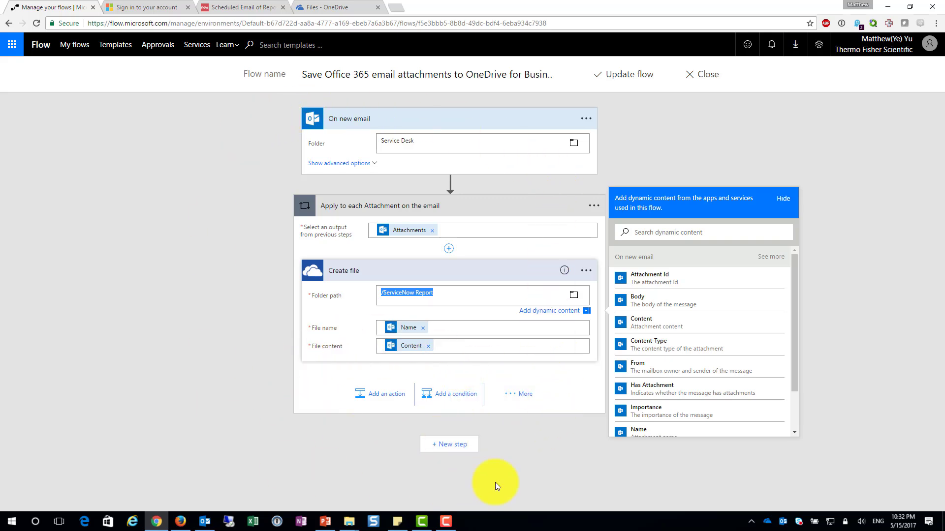
left_click(626, 79)
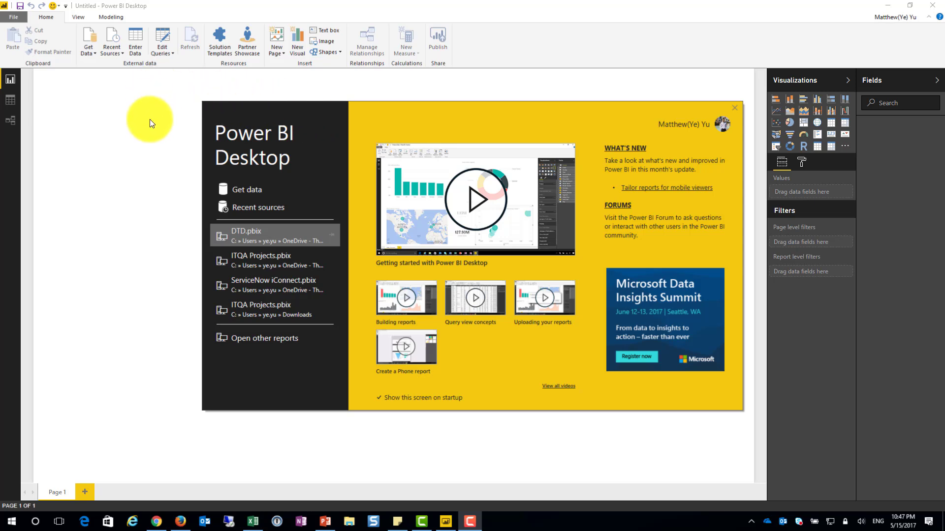
Switch to Power BI Desktop, search the data sources for "web", and start a connection from Web
left_click(248, 191)
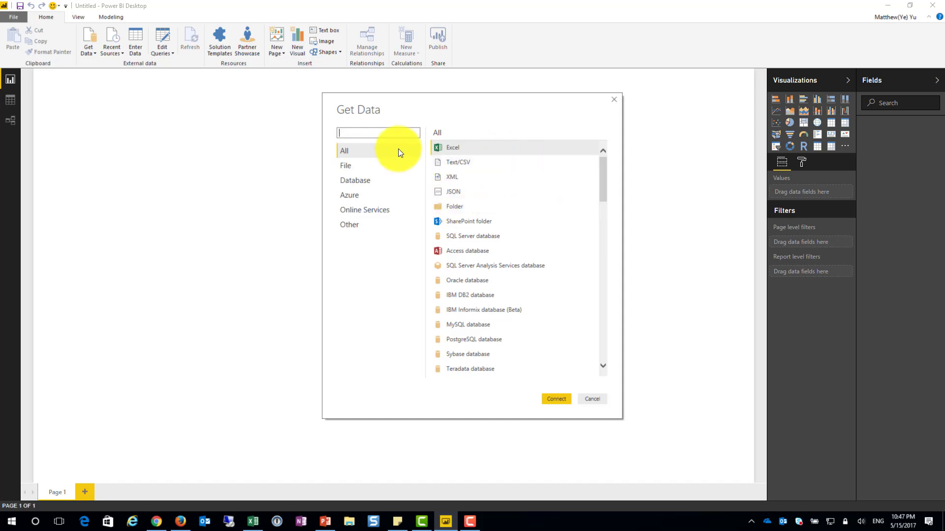
type("web")
left_click(465, 164)
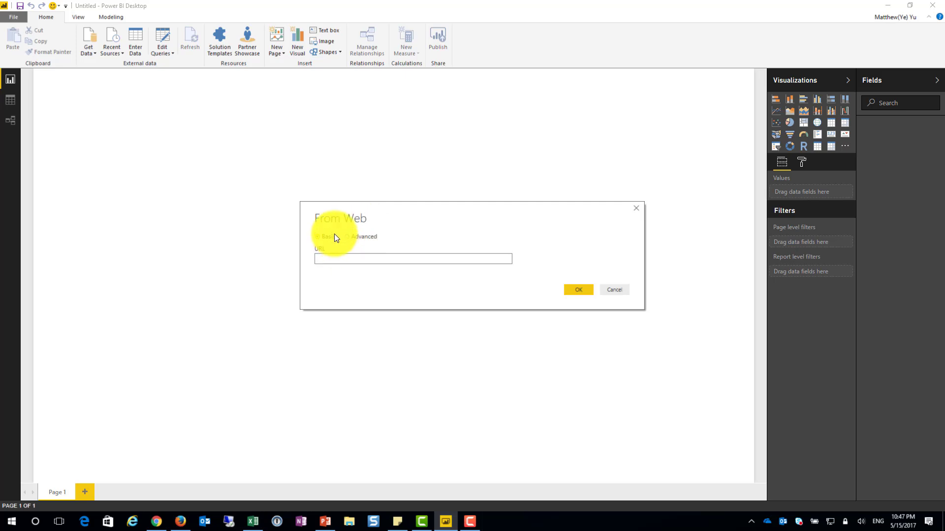
View OneDrive online in the browser and open the ServiceNow Report folder
right_click(773, 524)
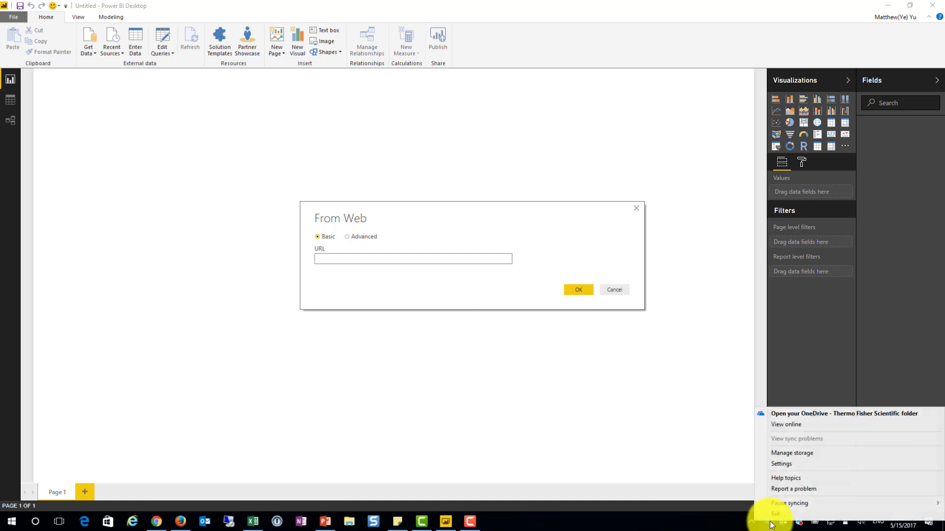
left_click(804, 425)
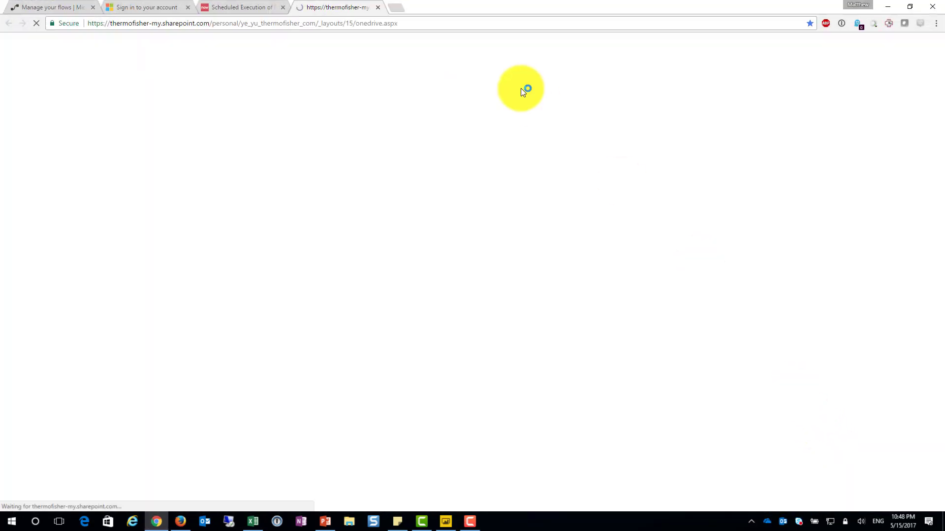
left_click(12, 45)
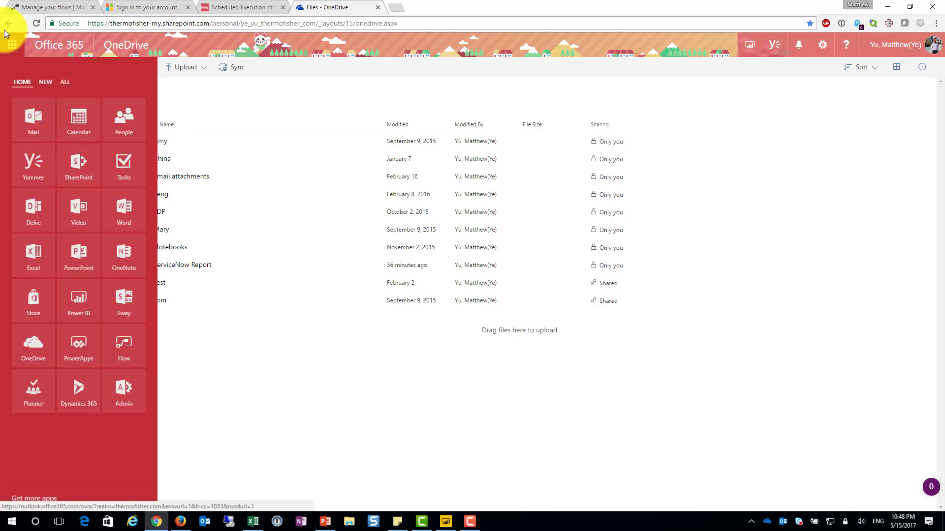
left_click(12, 47)
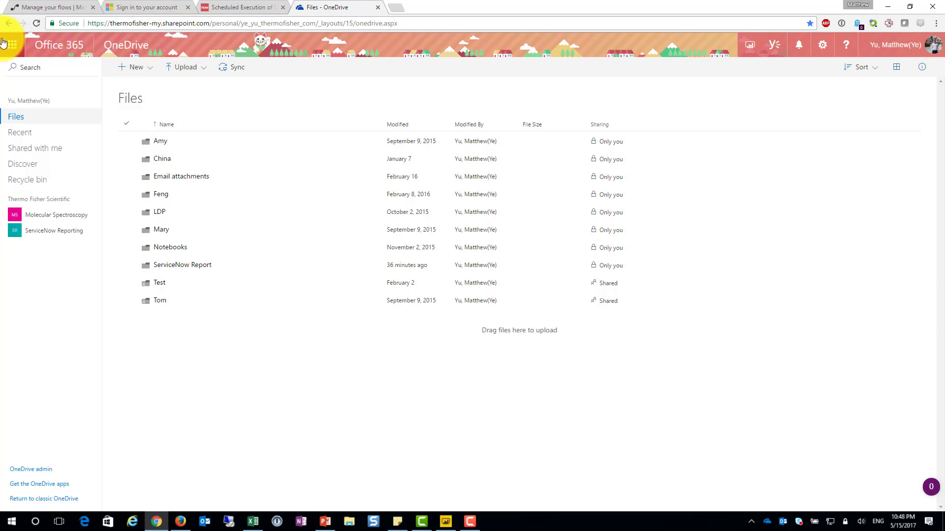
left_click(194, 269)
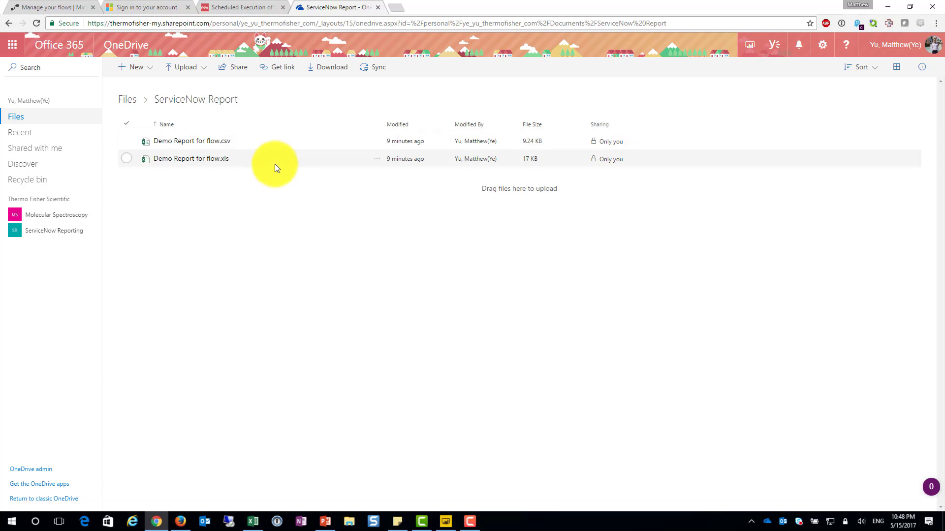
Select Demo Report for flow.csv in the ServiceNow Report folder and open it in Excel Online
left_click(272, 164)
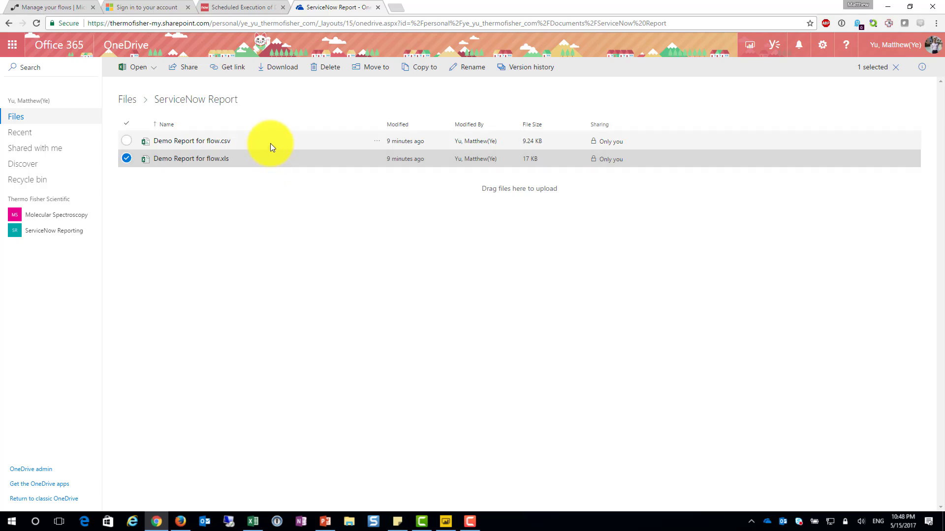
left_click(269, 144)
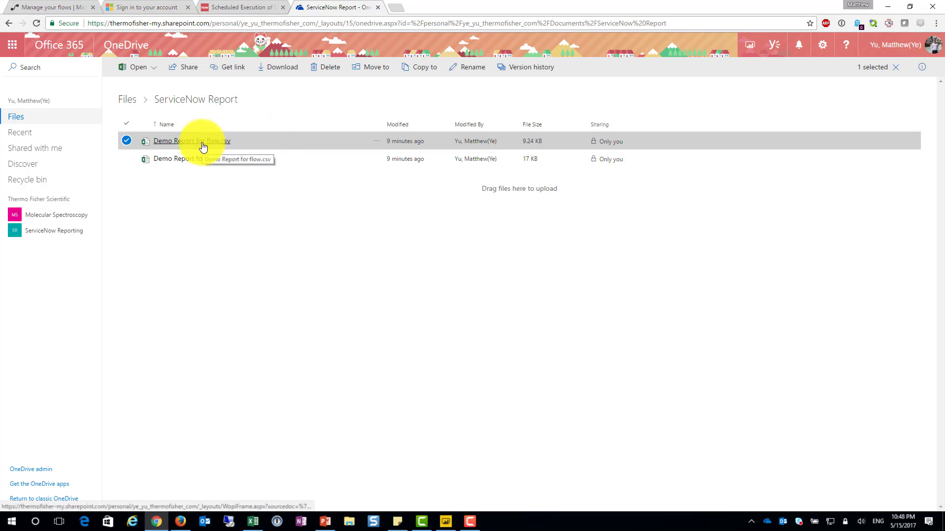
left_click(171, 144)
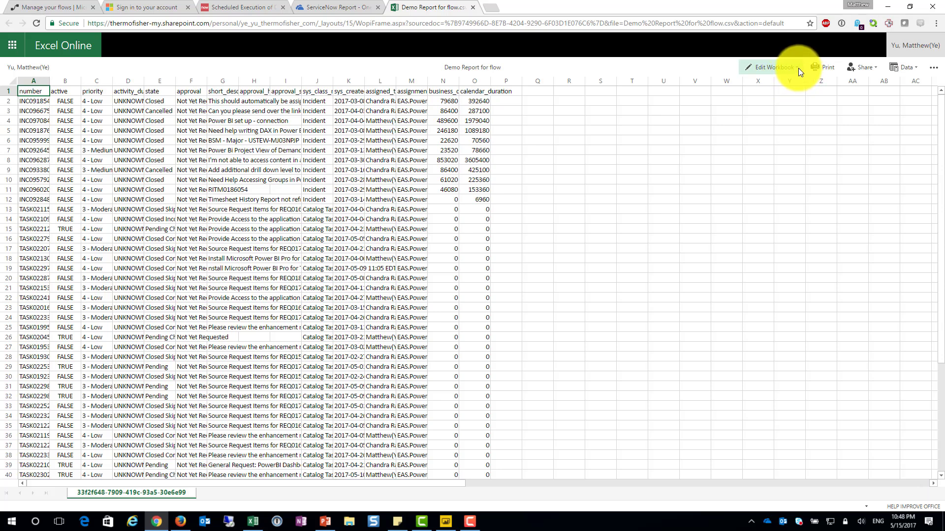
Open Demo Report for flow.csv for editing in desktop Excel 2016 and bring its window forward
left_click(799, 68)
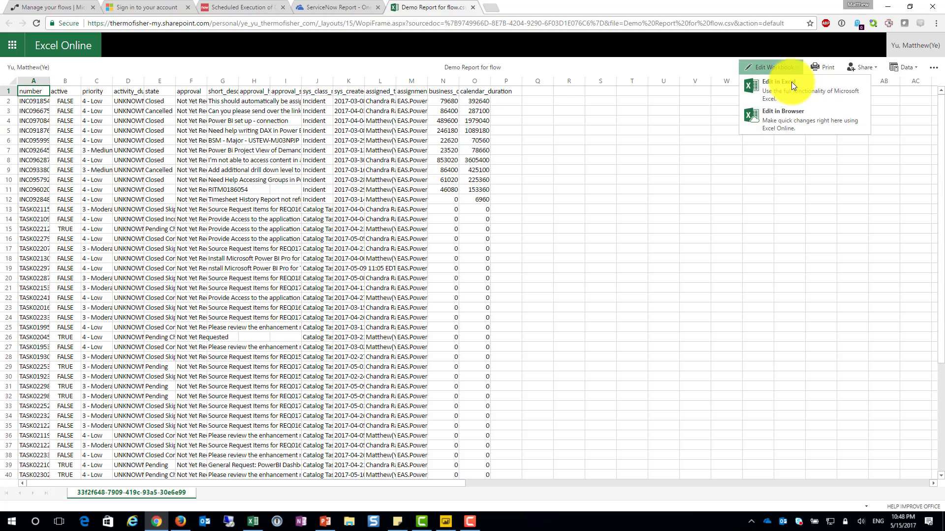
left_click(852, 97)
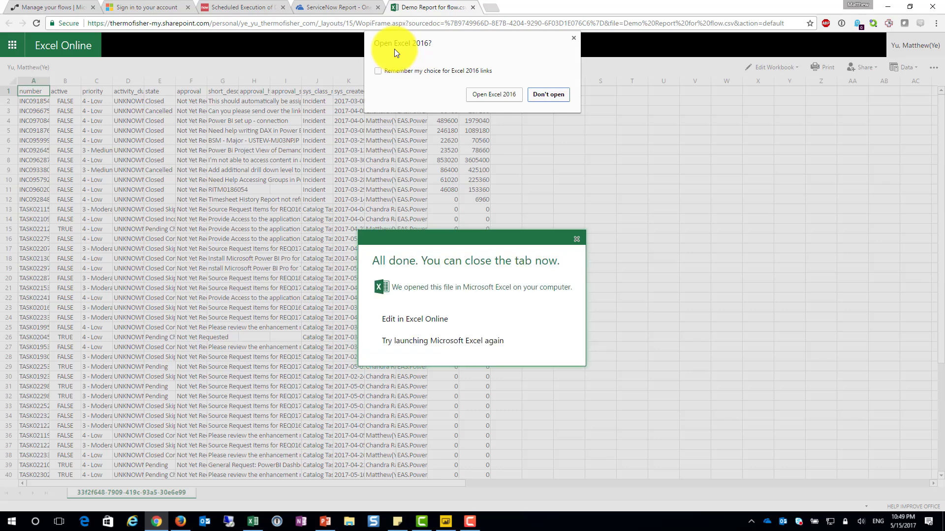
left_click(508, 96)
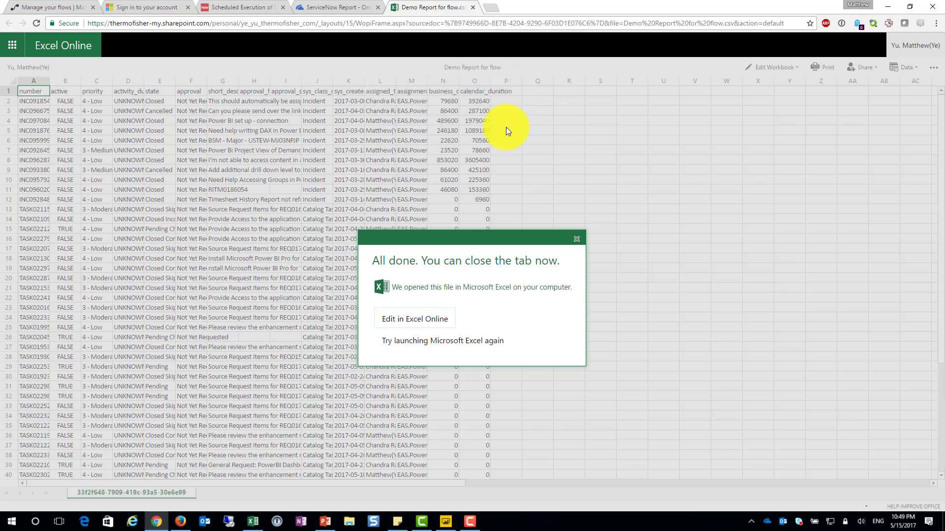
left_click(255, 523)
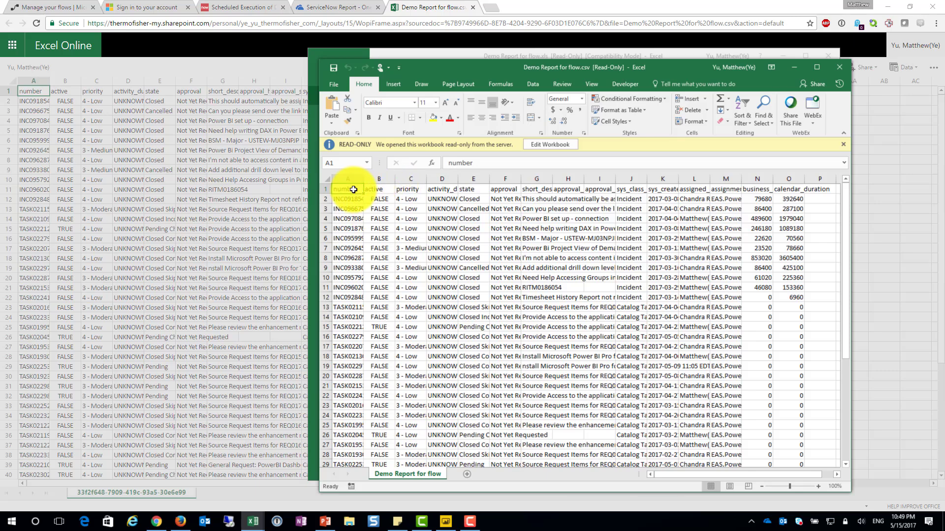
Copy the OneDrive path of Demo Report for flow.csv to the clipboard from the workbook's info page
left_click(330, 87)
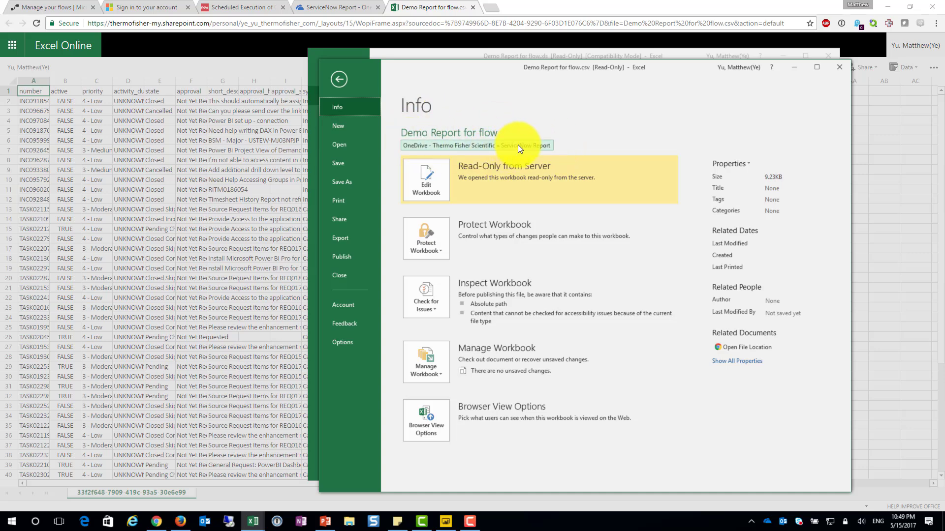
left_click(479, 147)
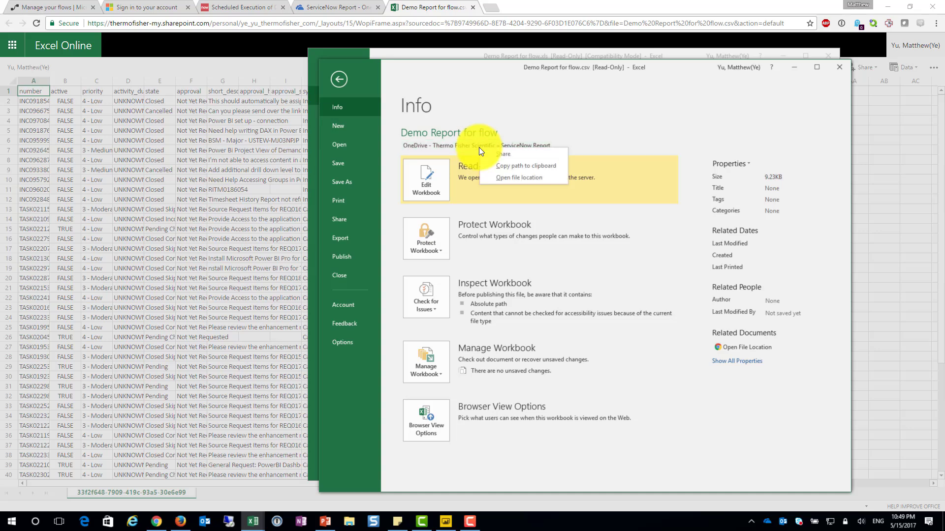
left_click(521, 167)
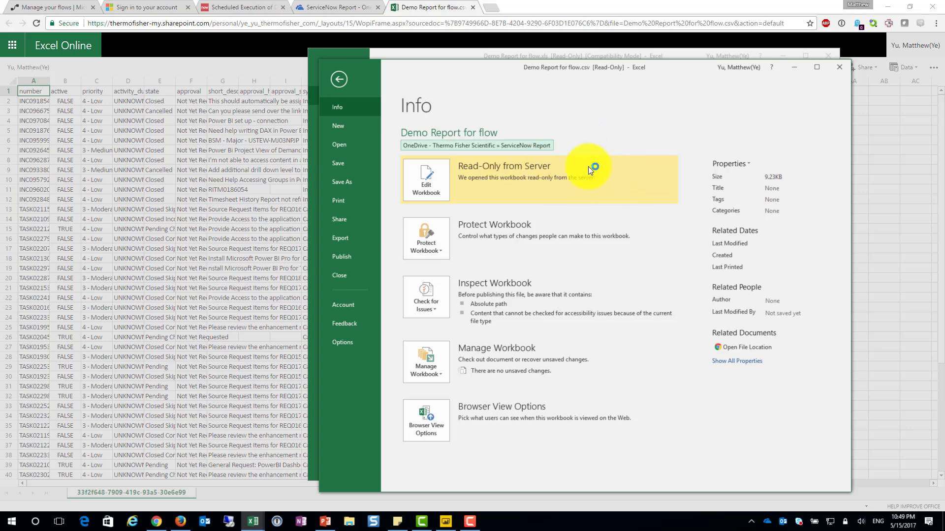
left_click(339, 80)
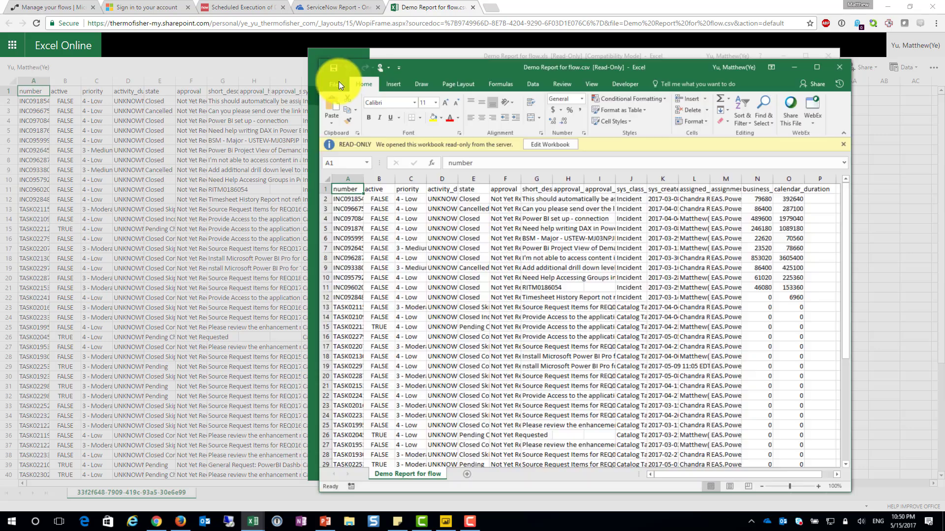
left_click(338, 84)
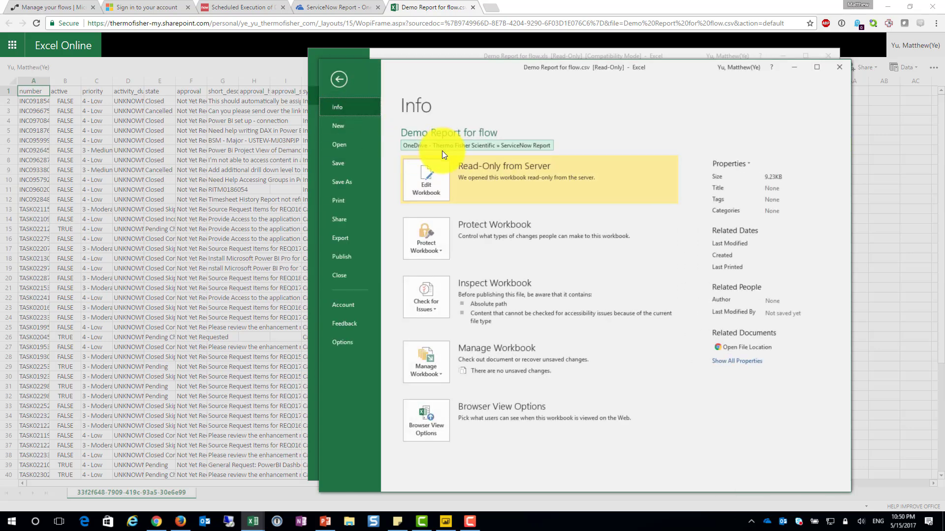
left_click(503, 148)
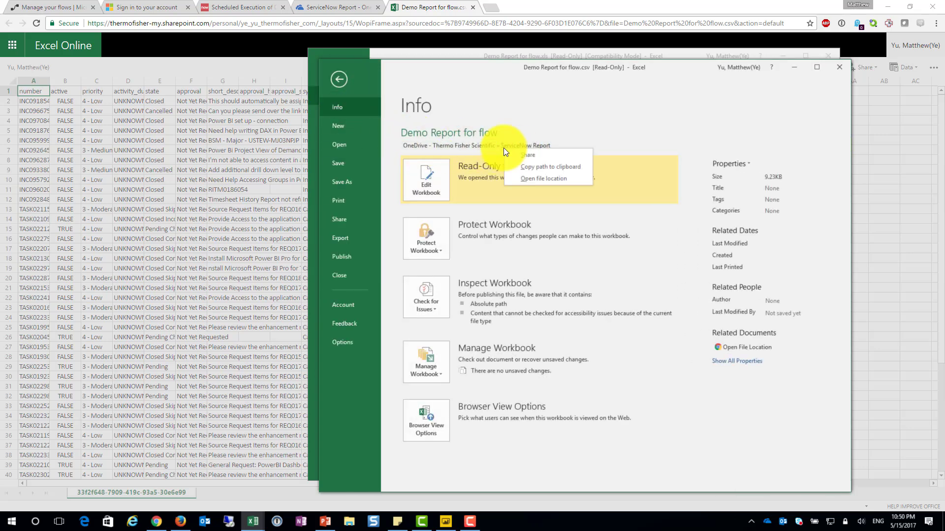
left_click(549, 167)
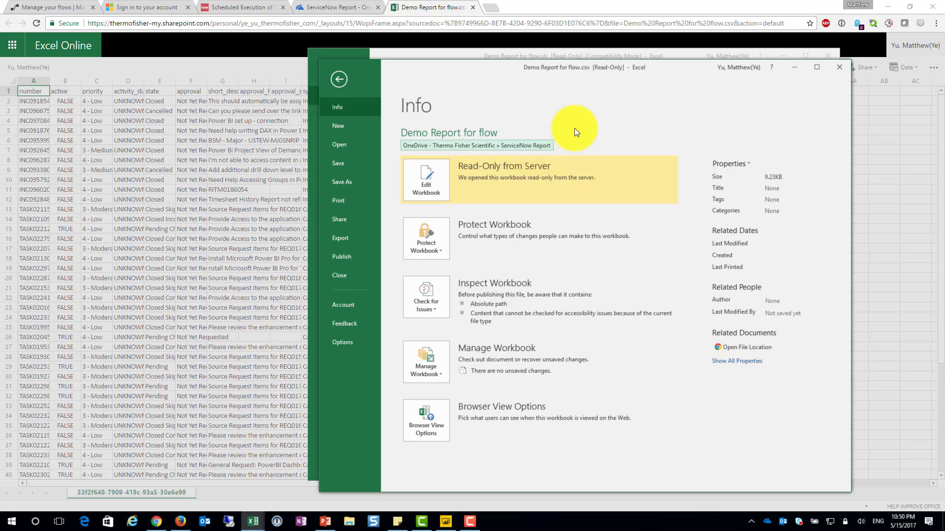
Switch to Power BI Desktop, paste the copied path as the web URL, and remove its "?web=1" ending
left_click(446, 520)
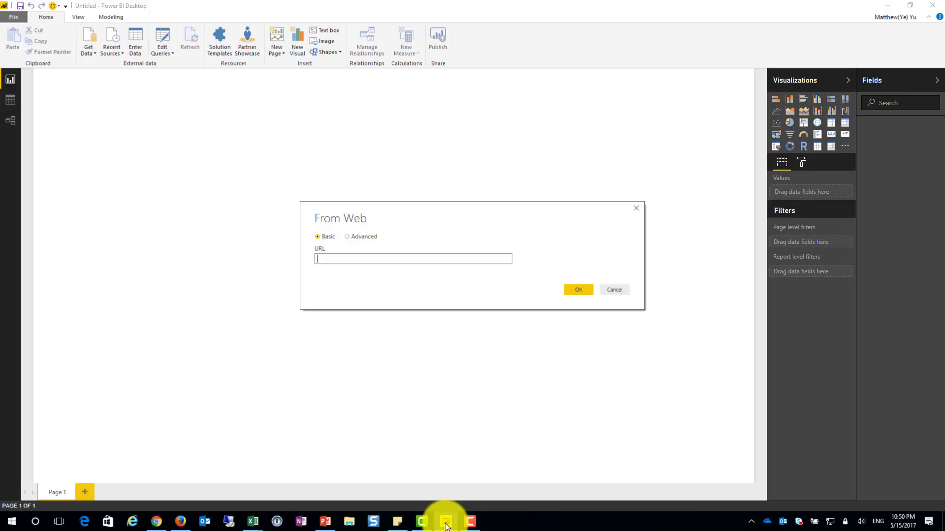
right_click(325, 257)
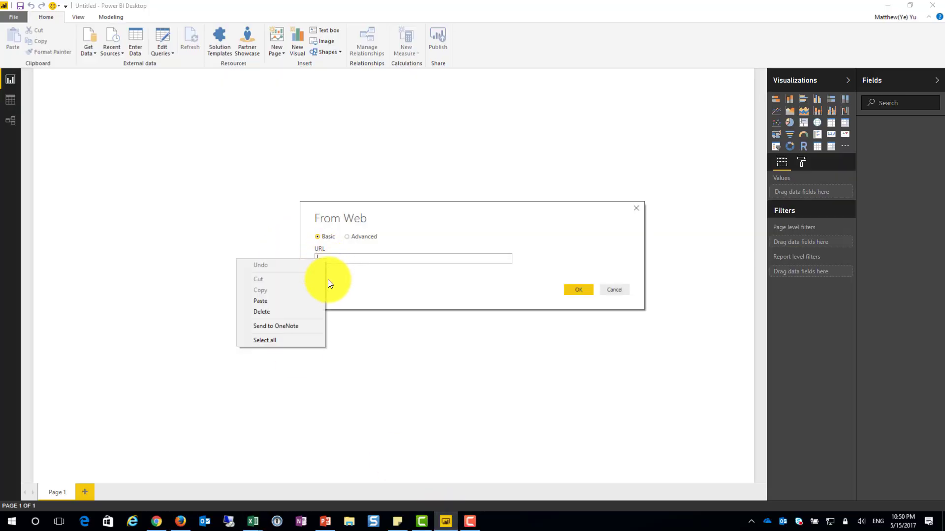
left_click(308, 298)
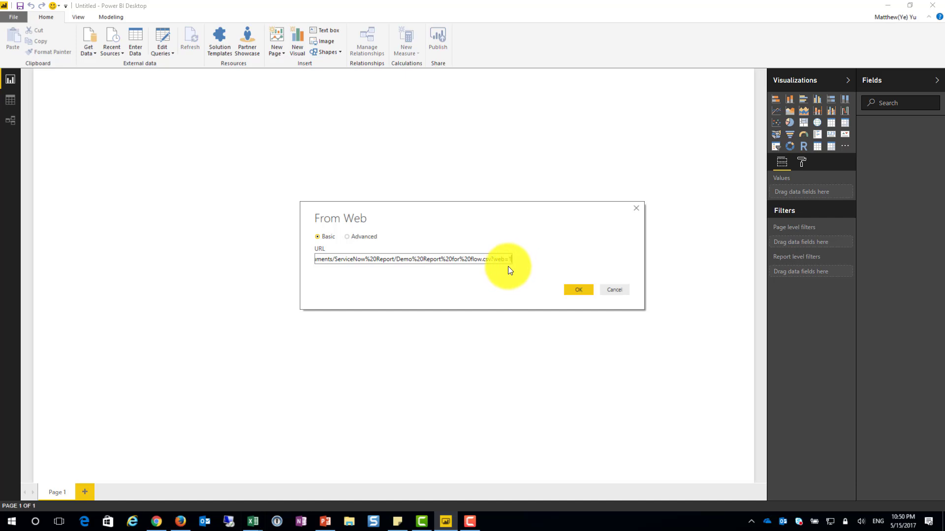
left_click(492, 259)
left_click_drag(502, 260, 515, 263)
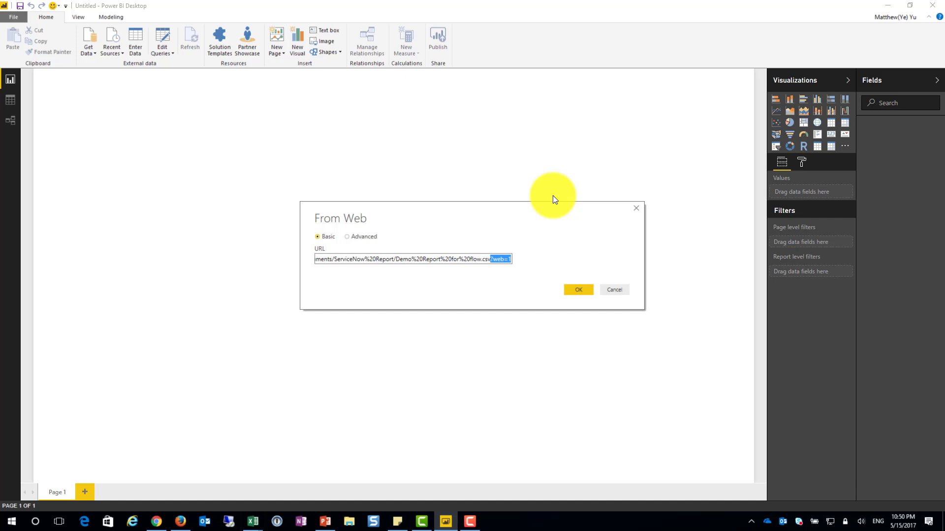
key("BackSpace")
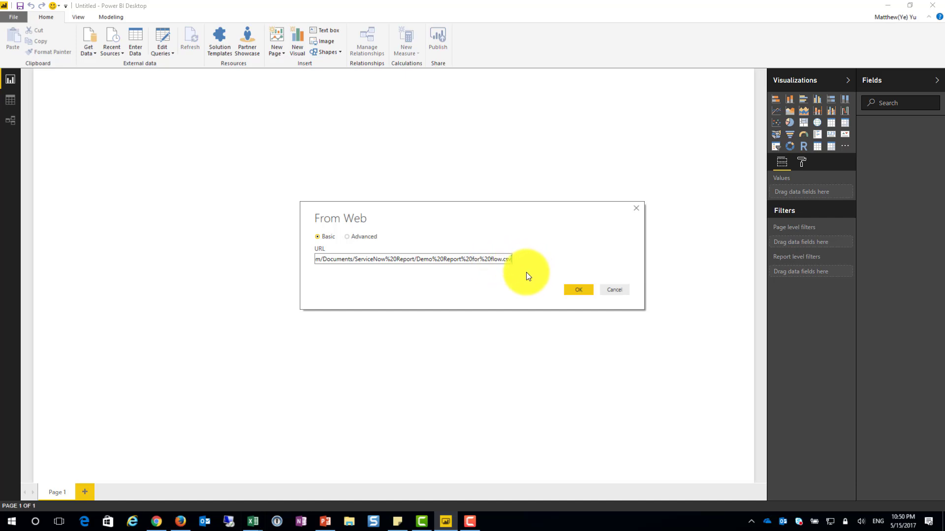
Clear the URL, paste the copied file path again, and delete the "?web=1" suffix after .csv
key("ctrl+a")
key("BackSpace")
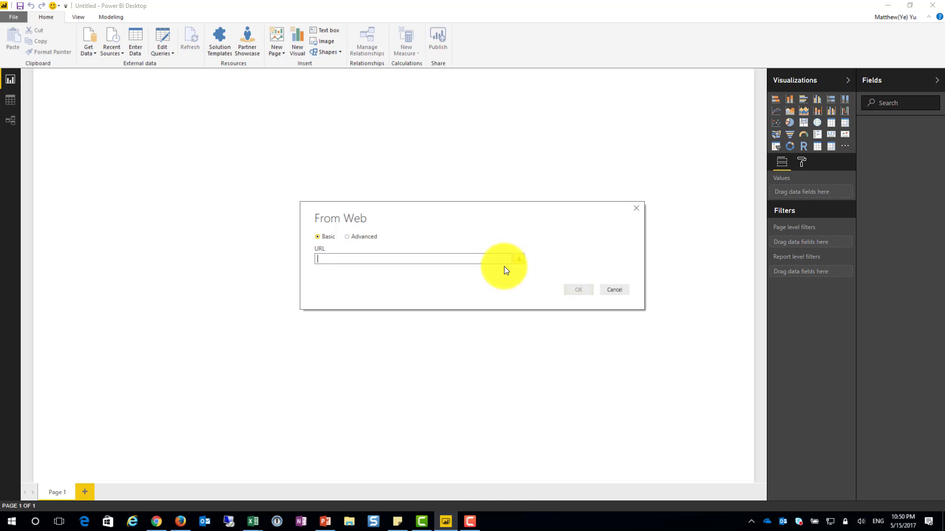
key("ctrl+v")
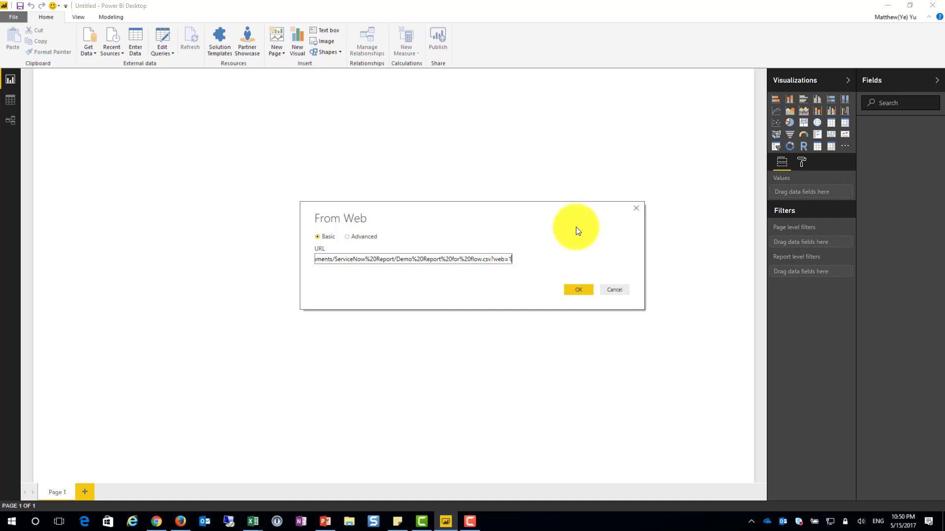
key("BackSpace")
key("BackSpace")
key("BackSpace")
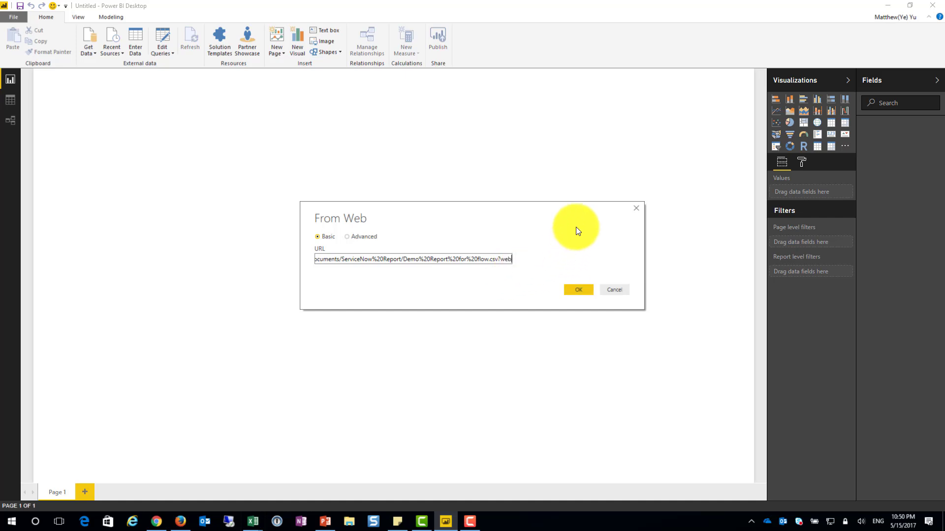
key("BackSpace")
key("BackSpace")
key("BackSpace")
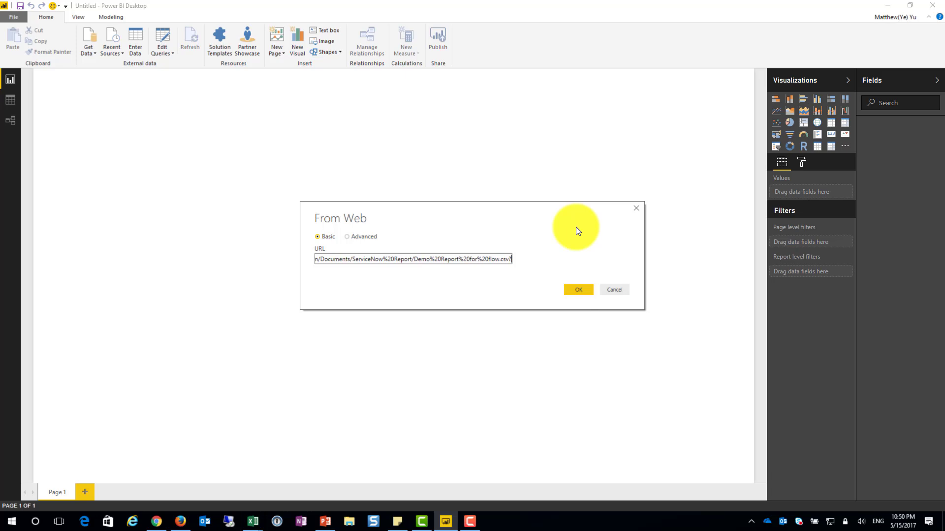
Connect to the CSV file's URL, check the data preview, and load the data into the model
left_click(582, 287)
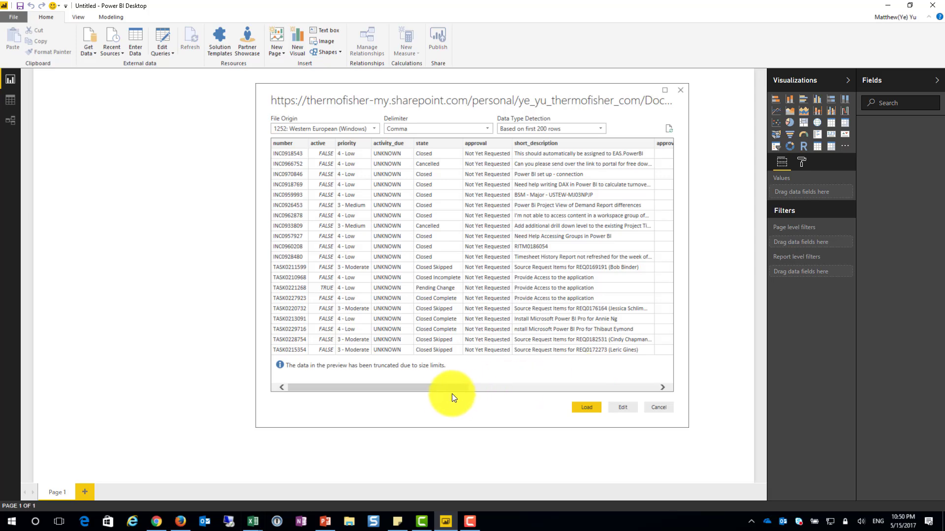
left_click_drag(452, 394, 356, 407)
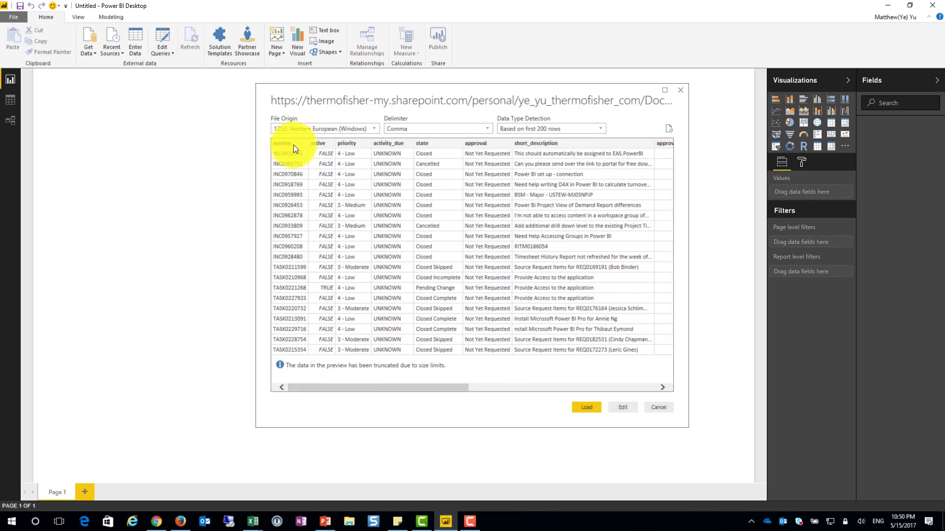
left_click(592, 408)
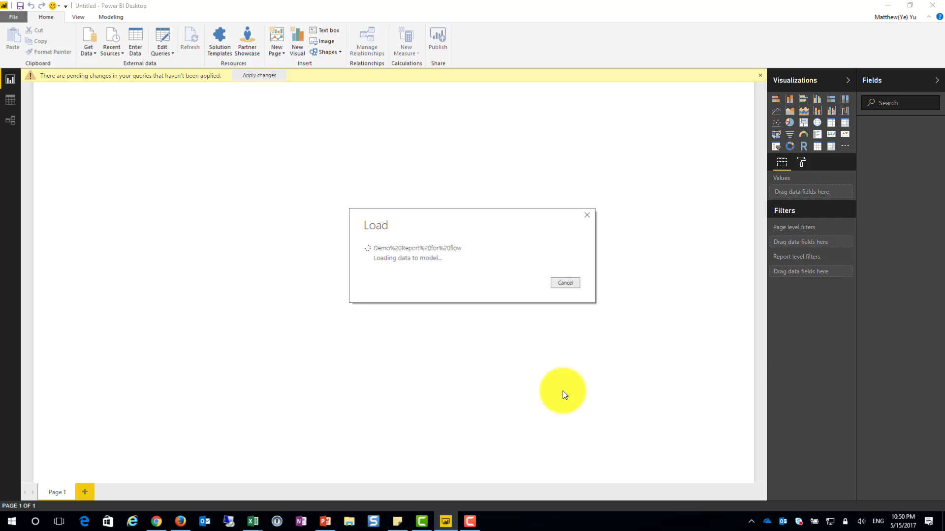
Examine the columns of the loaded report query in the Query Editor through calendar_duration, and close the editor
left_click(167, 42)
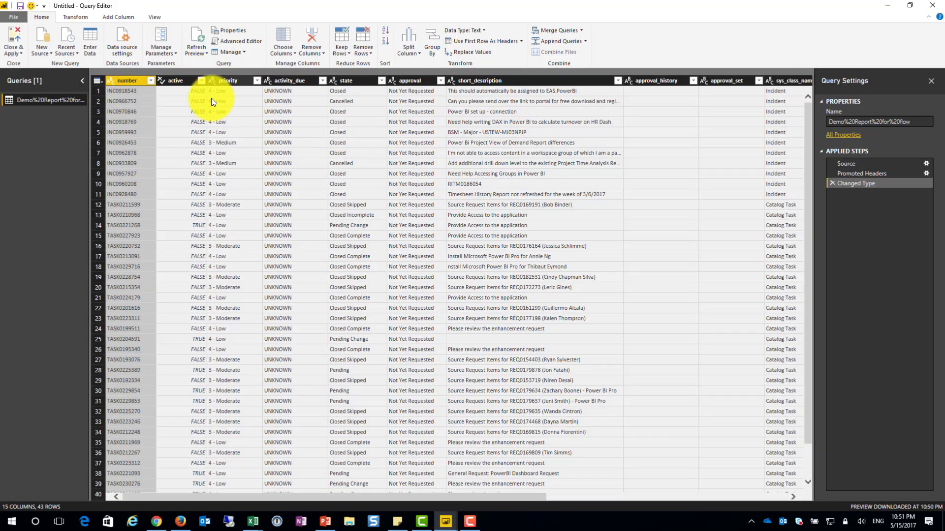
left_click_drag(326, 497, 568, 497)
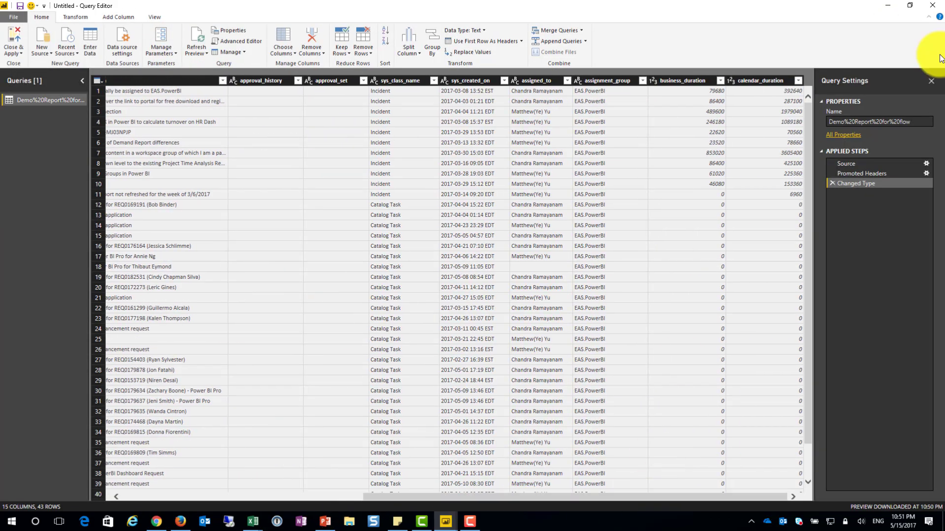
left_click(932, 5)
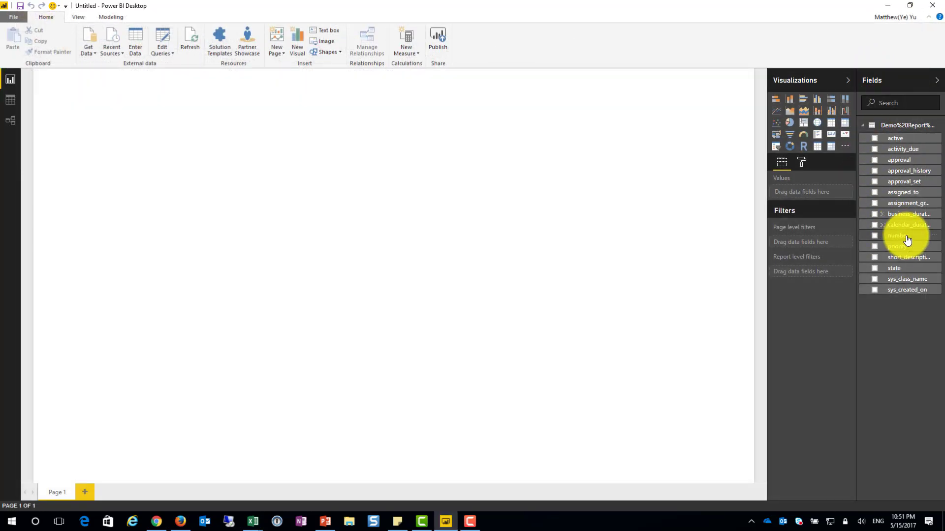
Create a table visual with the state field and number summarized as a count
left_click(907, 268)
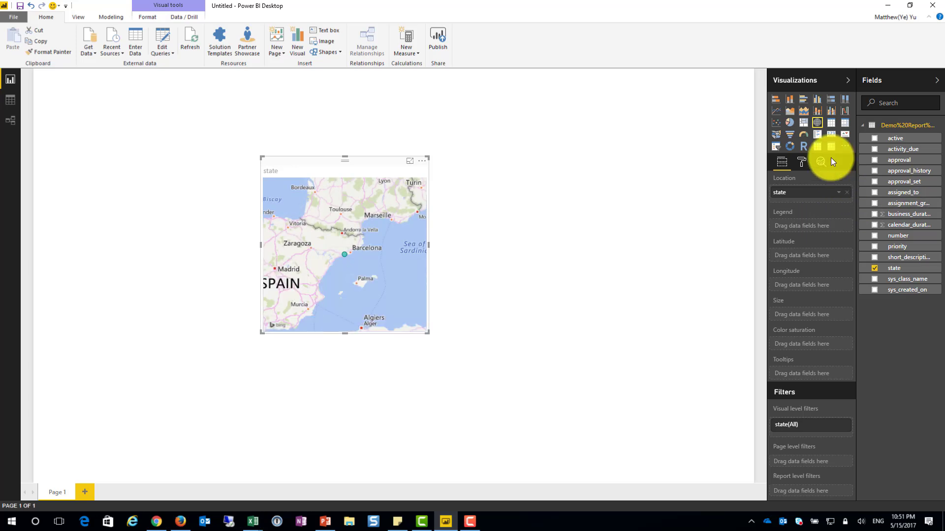
left_click(831, 123)
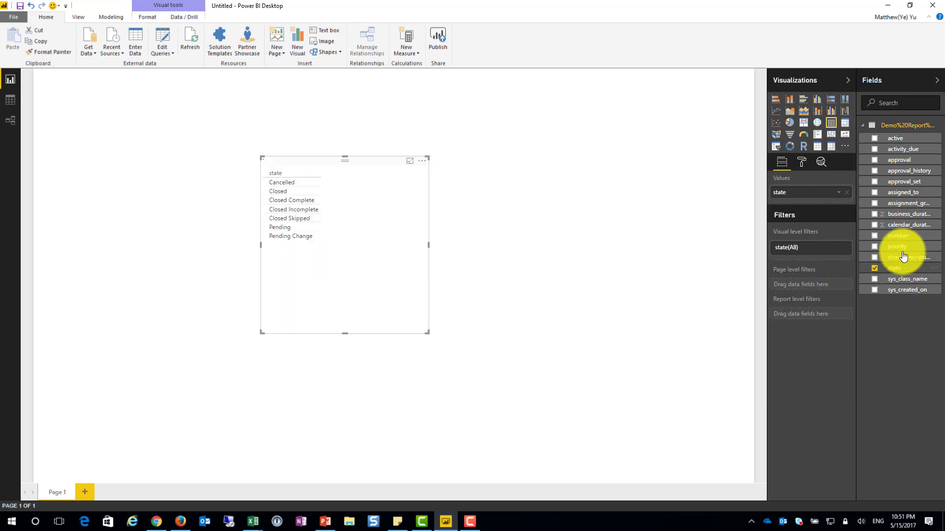
left_click_drag(898, 236, 370, 253)
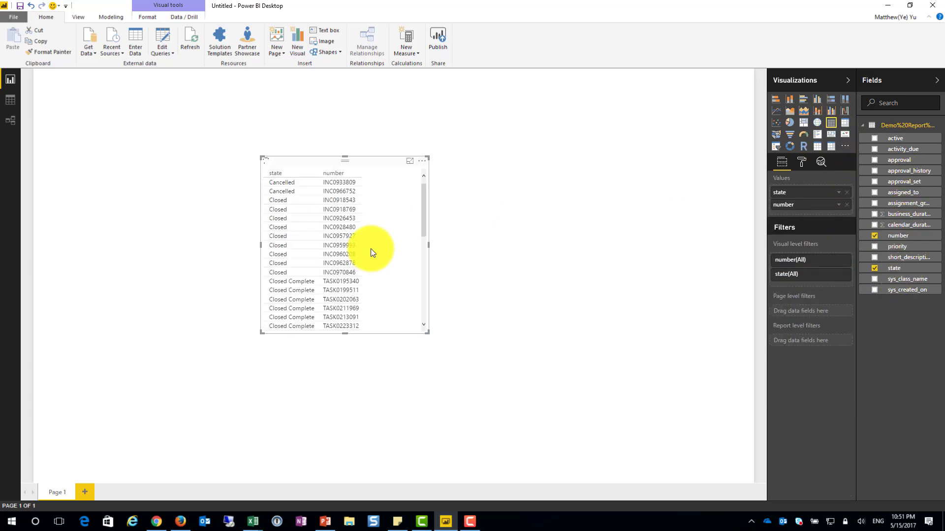
right_click(786, 205)
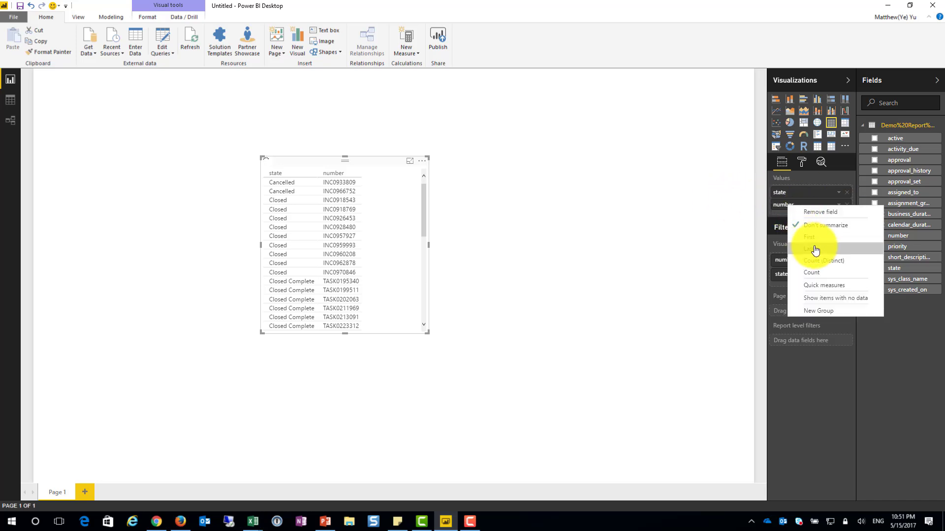
left_click(828, 279)
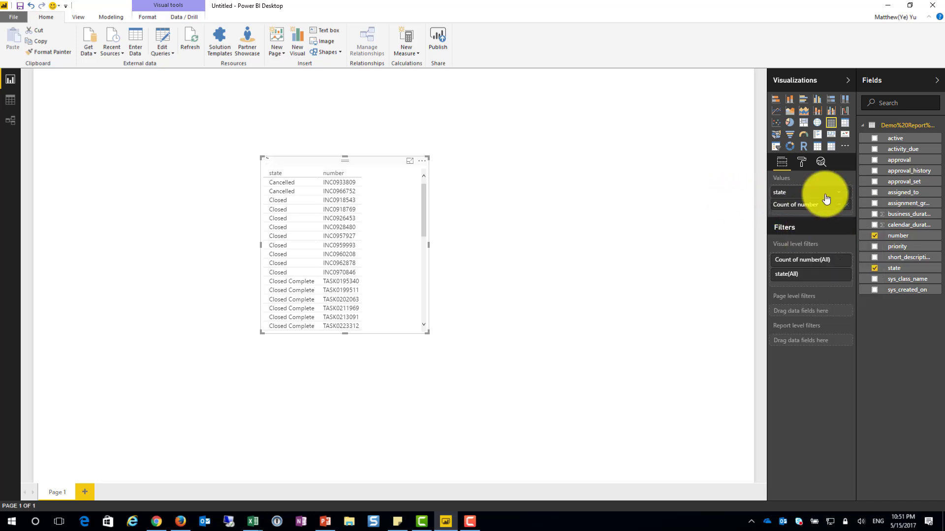
Convert the state table to a stacked bar chart, enlarge it, and place it on the left side of the report page
left_click(776, 99)
left_click_drag(353, 236, 320, 196)
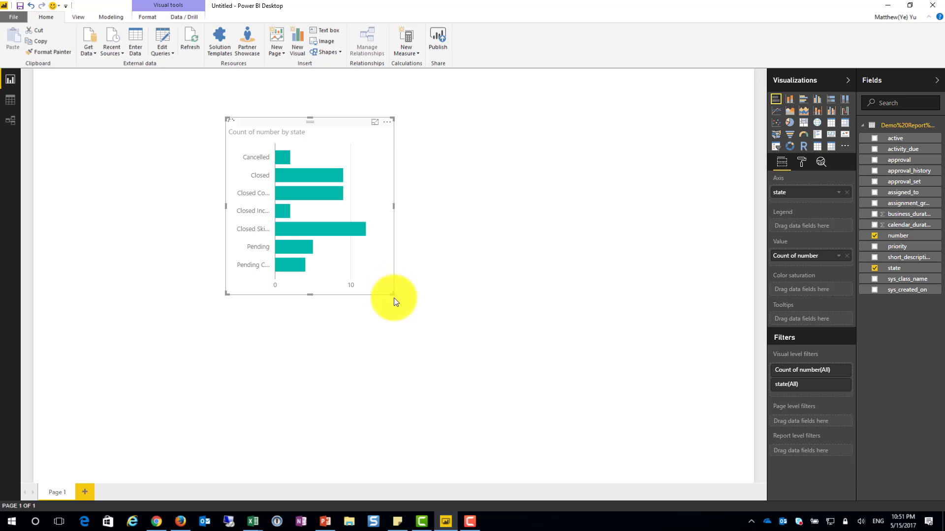
left_click_drag(393, 297, 433, 340)
left_click_drag(311, 302, 226, 326)
left_click(595, 330)
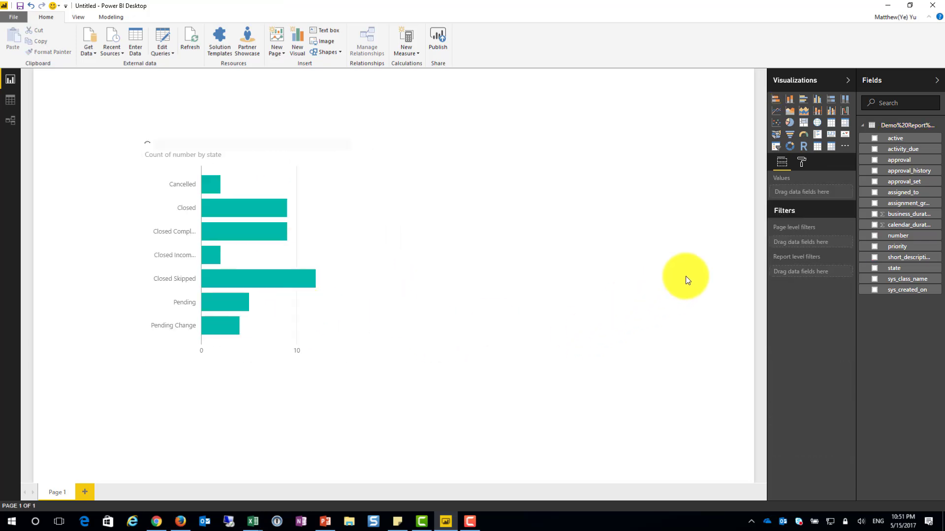
Add a card showing the count of number, shrink it, and place it near the page's top centre
left_click(910, 237)
left_click(831, 133)
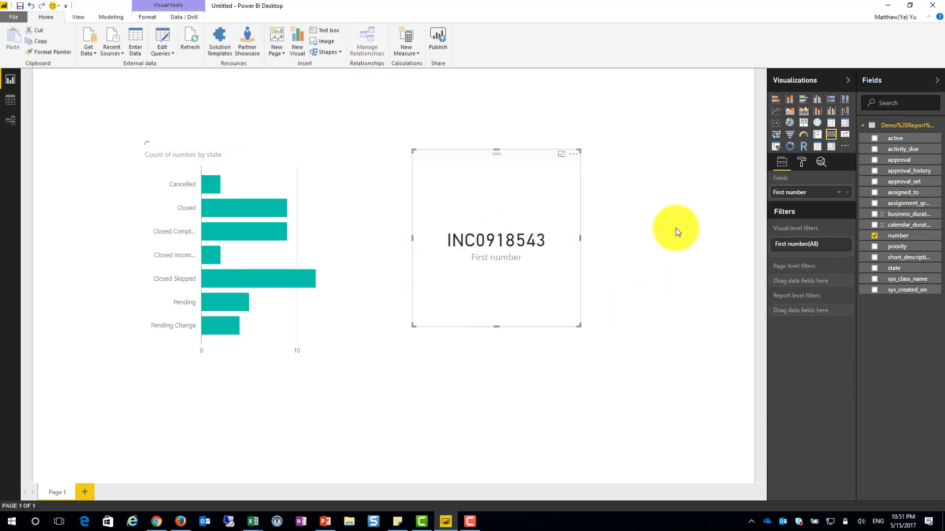
left_click(839, 192)
left_click(844, 256)
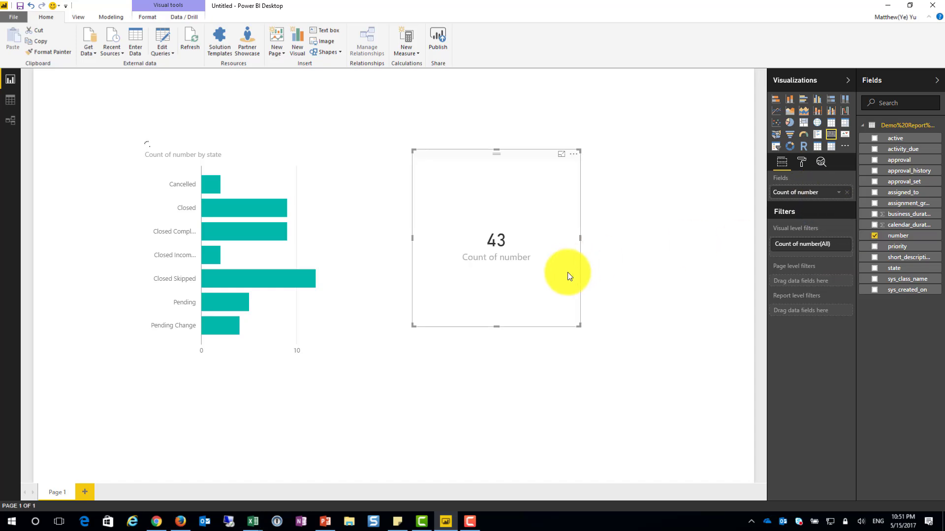
left_click_drag(573, 325, 447, 190)
left_click(743, 350)
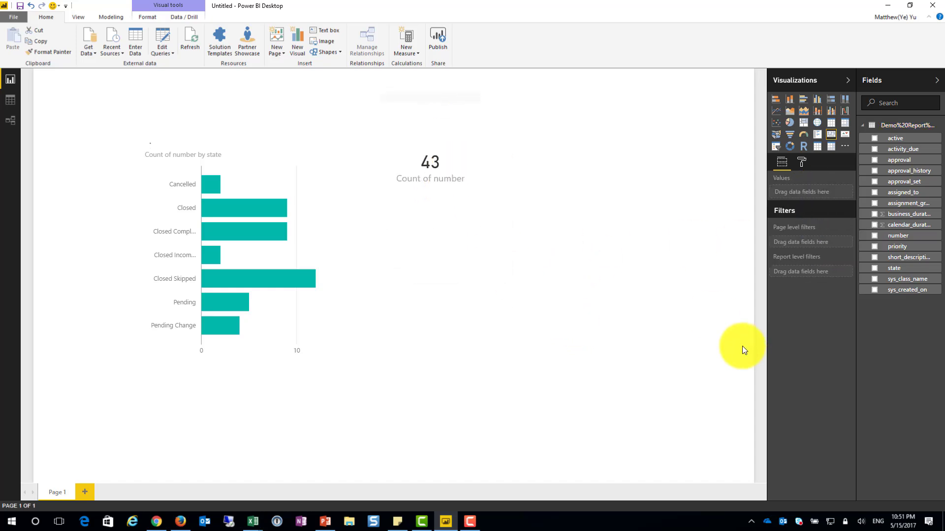
Add a table of assigned_to and a separate table of state and assigned_to in the page's upper-right area
left_click(907, 192)
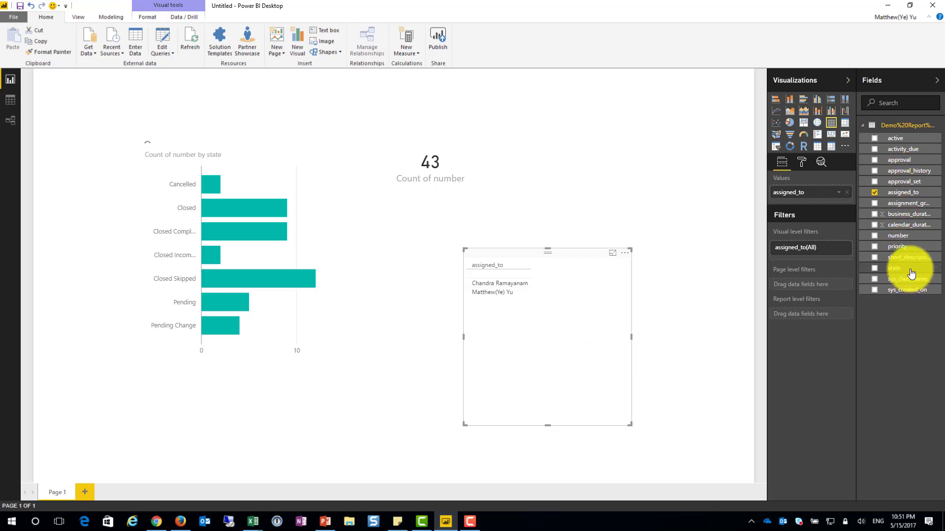
left_click_drag(909, 271, 689, 187)
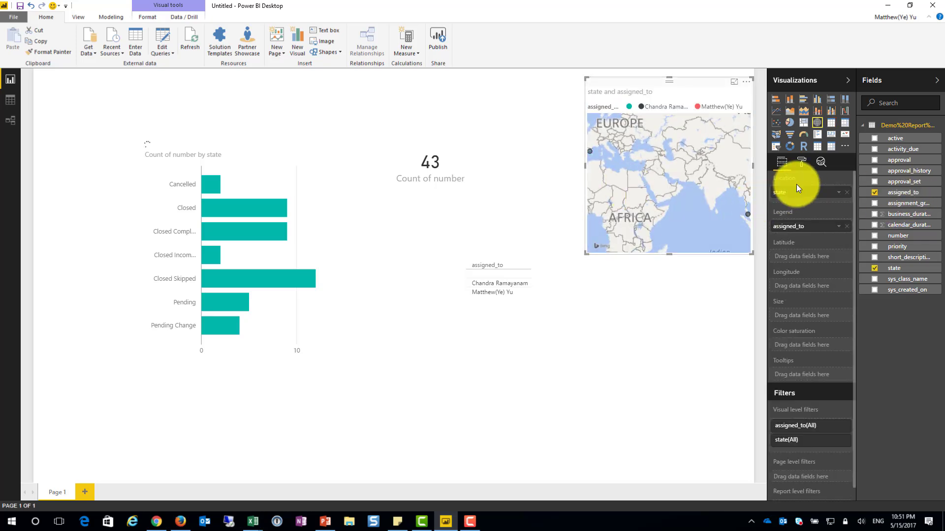
left_click(831, 124)
left_click_drag(660, 242, 619, 250)
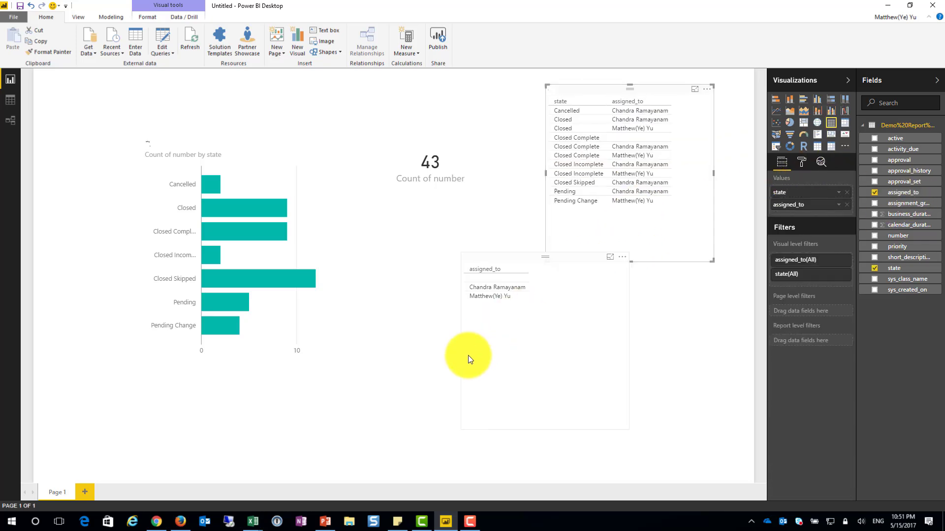
Add approval to the assigned_to table, convert it to a pie chart of approval count by assigned_to, and place it below the card
left_click_drag(468, 359, 420, 403)
left_click_drag(886, 160, 519, 419)
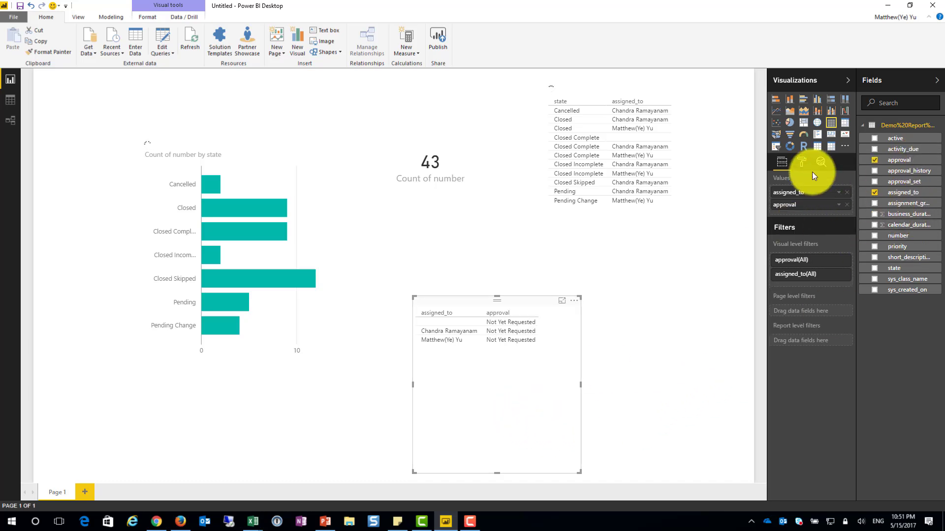
left_click(795, 125)
left_click_drag(814, 226, 798, 260)
right_click(795, 254)
left_click_drag(549, 330, 517, 288)
Move the state and assigned_to table slightly down and closer to the page's right edge
left_click(256, 284)
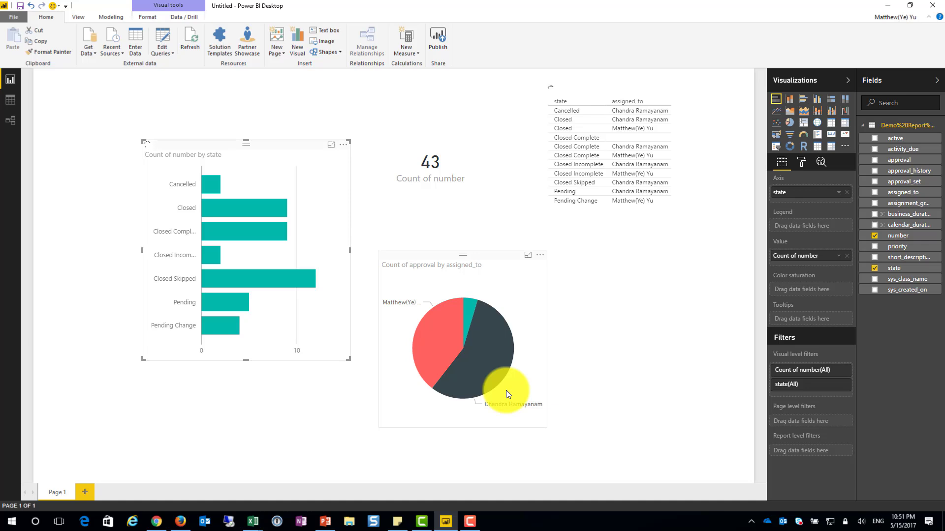
left_click_drag(615, 189, 648, 220)
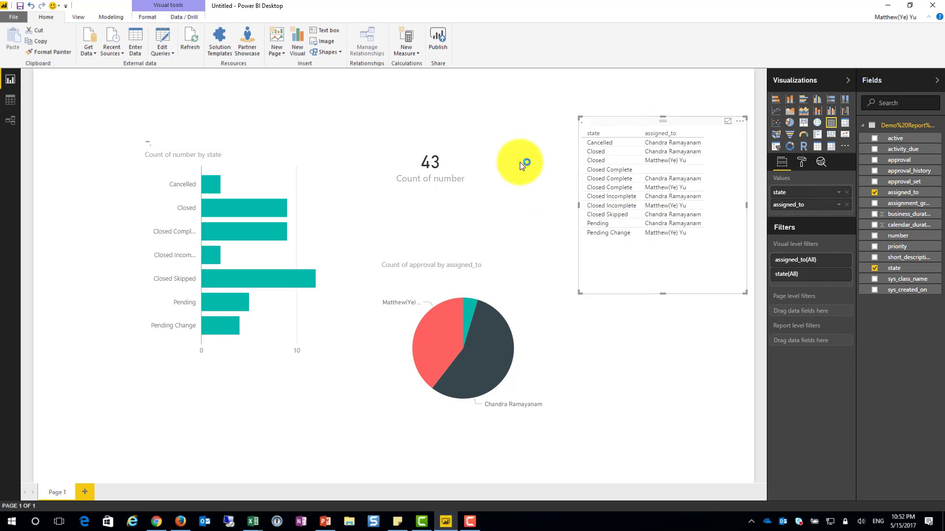
left_click(520, 162)
Save the report to the Desktop as "ServiceNow Report for Flow" in Power BI file format
left_click(20, 7)
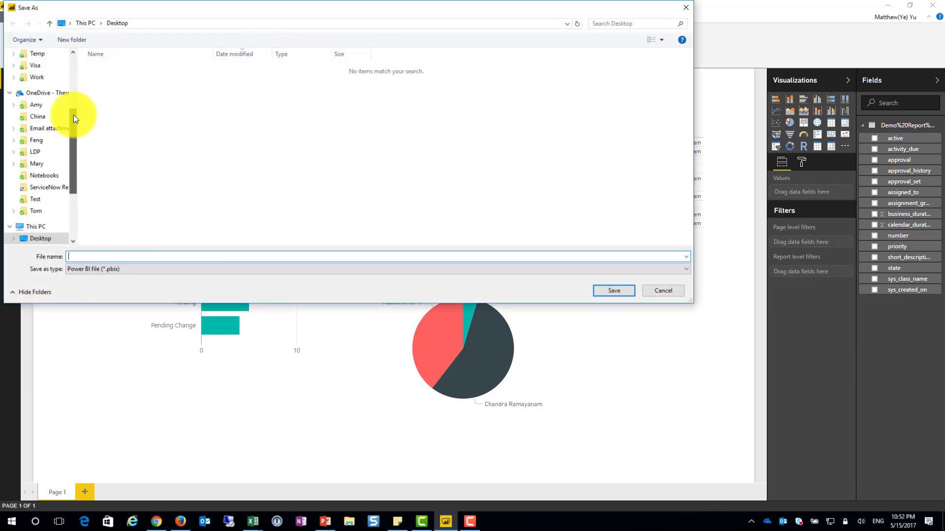
scroll(55, 98, "up", 4)
left_click(39, 74)
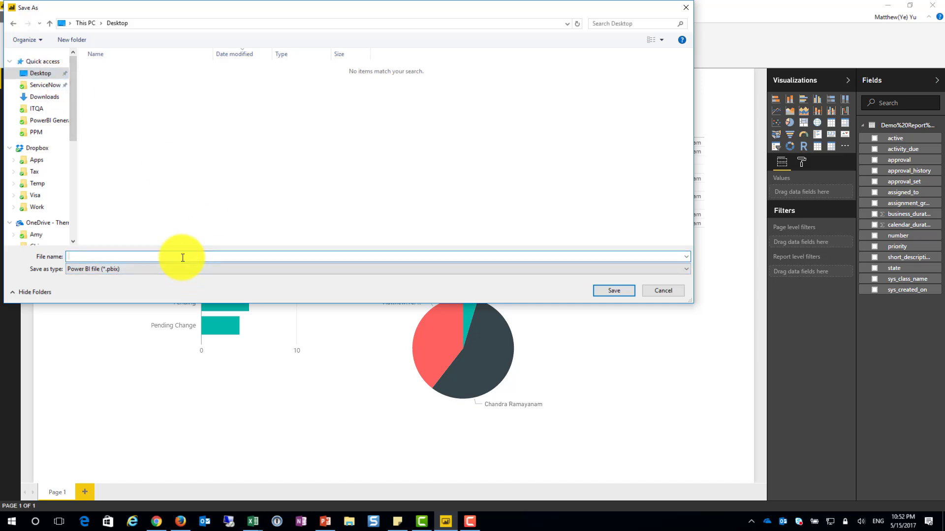
type("051517 Report")
double_click(85, 256)
type("Serv")
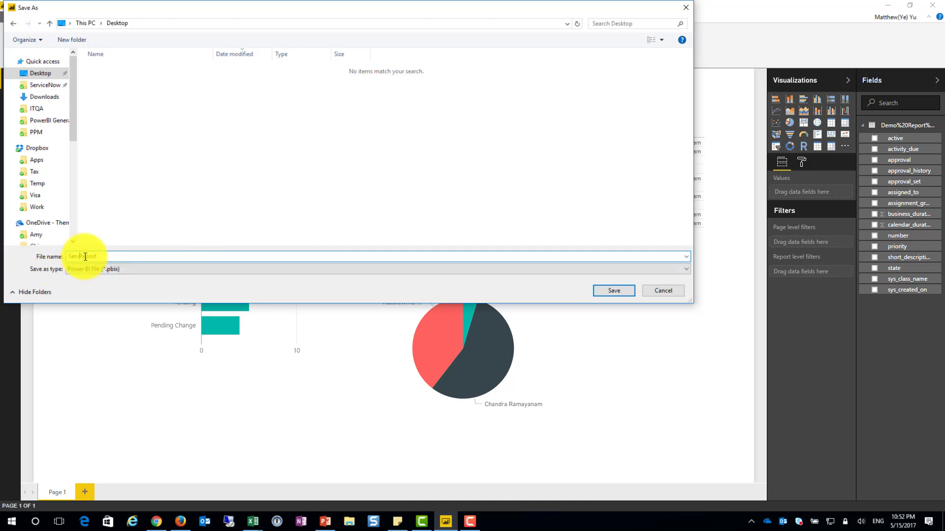
type("ServiceNow Report")
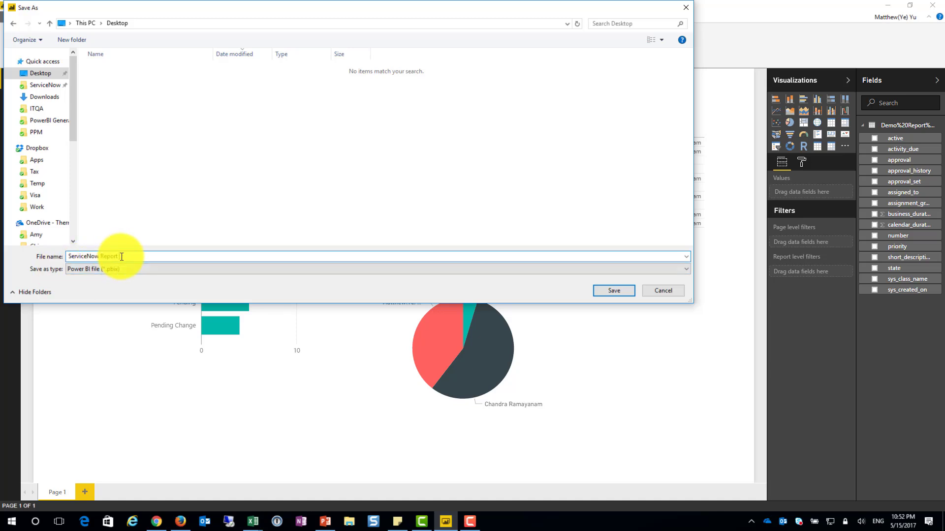
type(" for Flow")
left_click(613, 294)
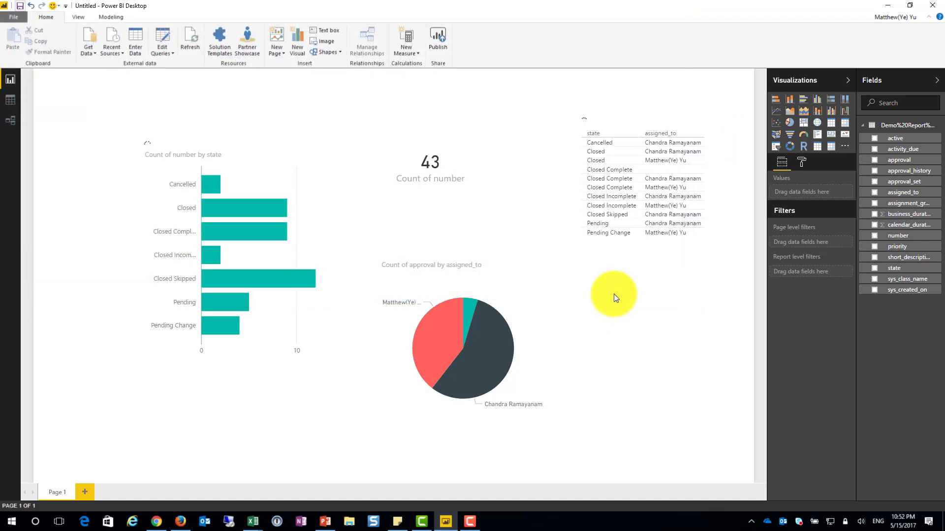
Publish the report to My workspace and open the published ServiceNow Report for Flow in the Power BI service
left_click(442, 42)
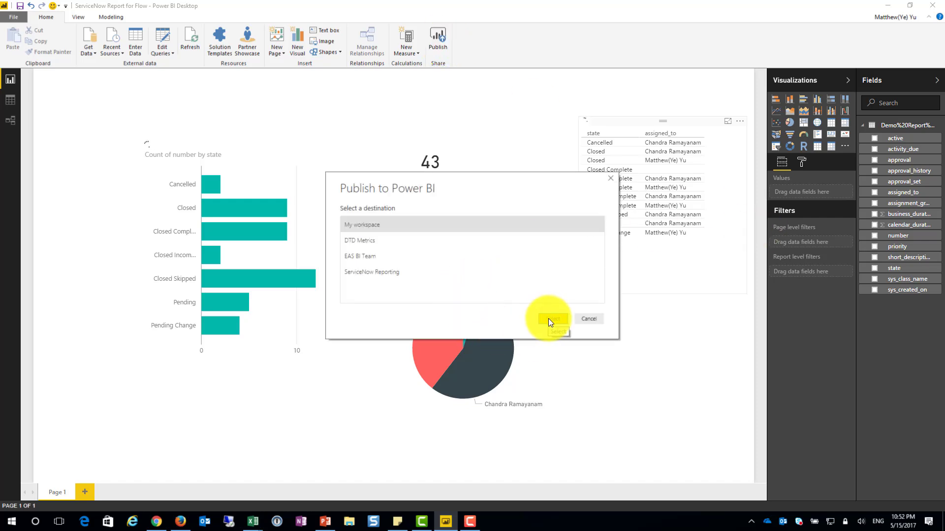
left_click(548, 318)
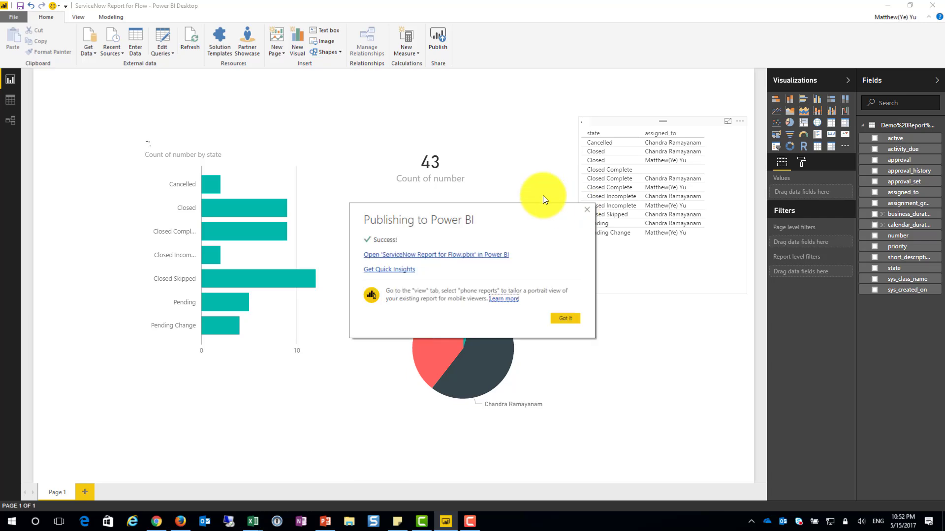
left_click(402, 260)
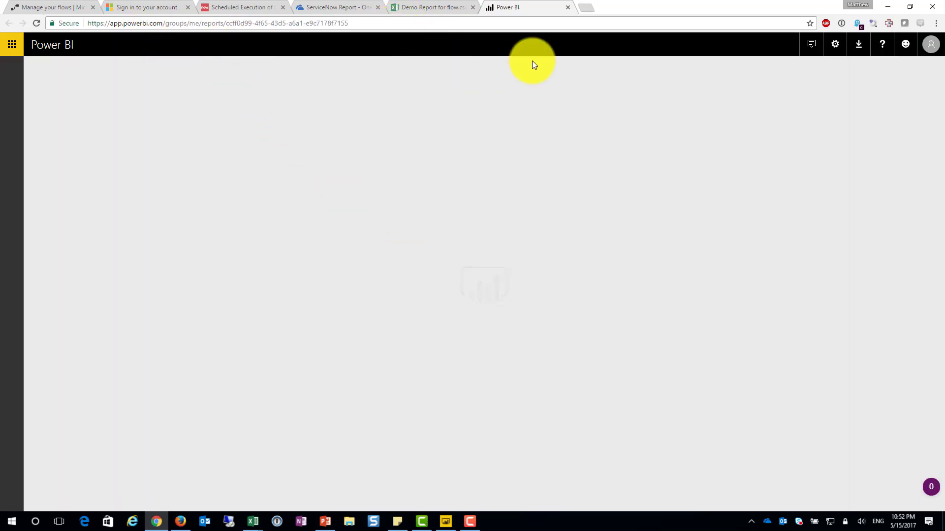
Open the Power BI website in a new browser tab and sign in to the service
left_click(589, 10)
type("po")
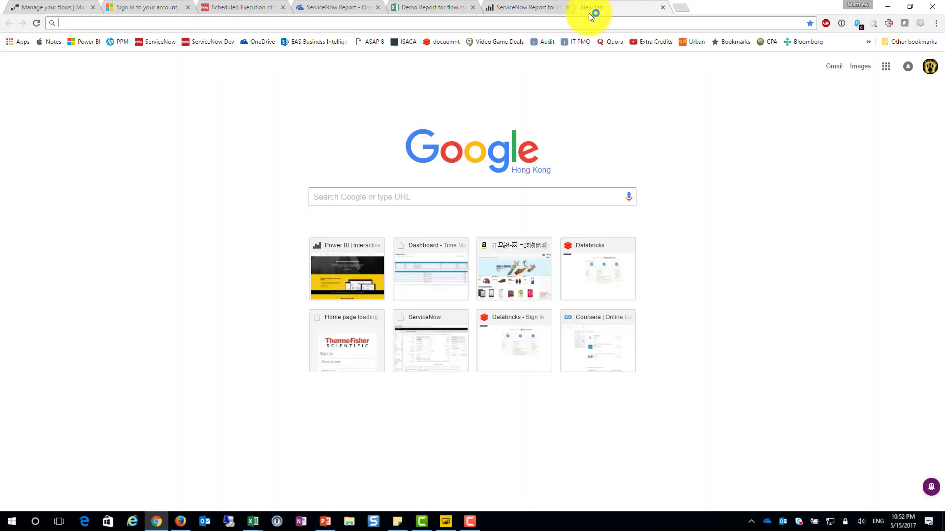
type("werbi.com")
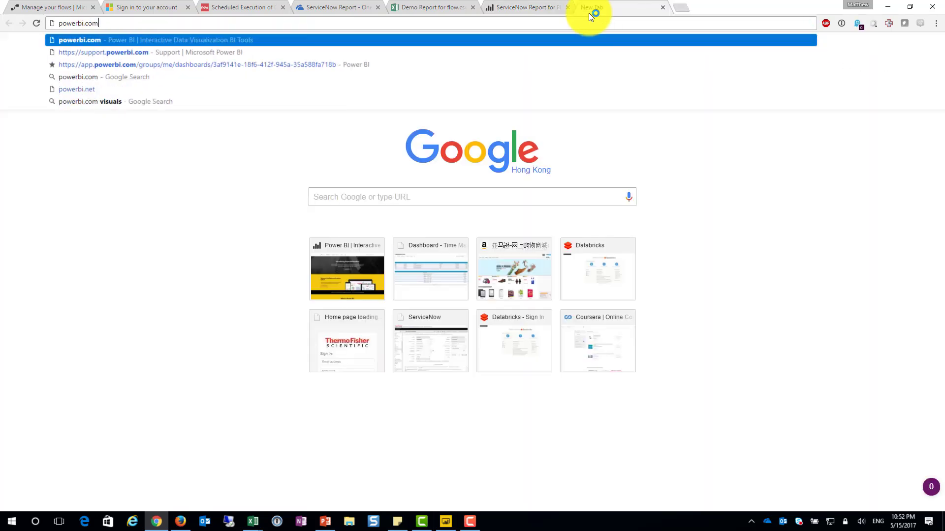
key("Return")
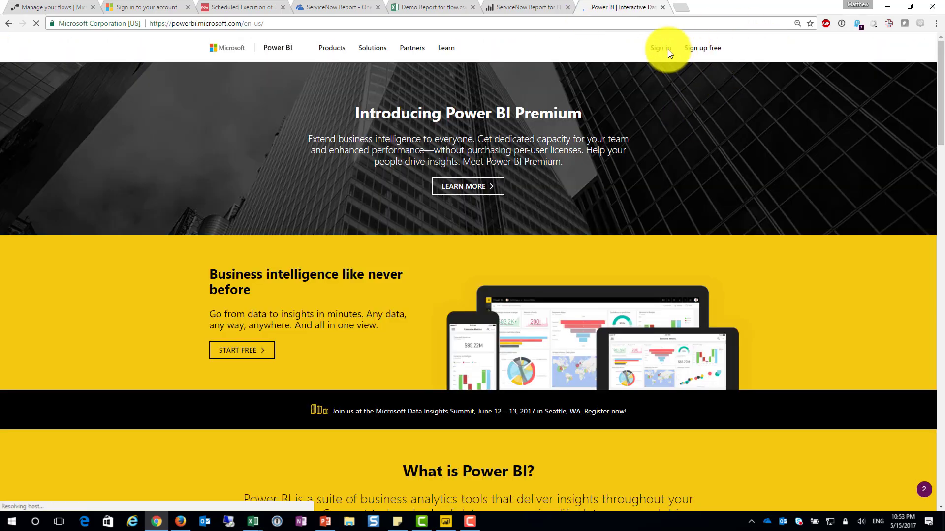
left_click(659, 46)
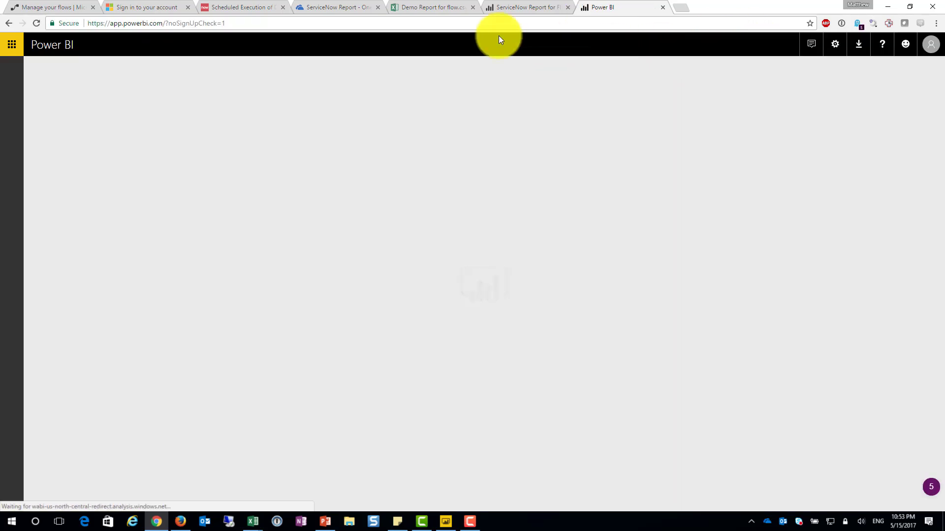
Return to the published ServiceNow Report for Flow and look through the dashboards and reports in My Workspace
left_click(515, 7)
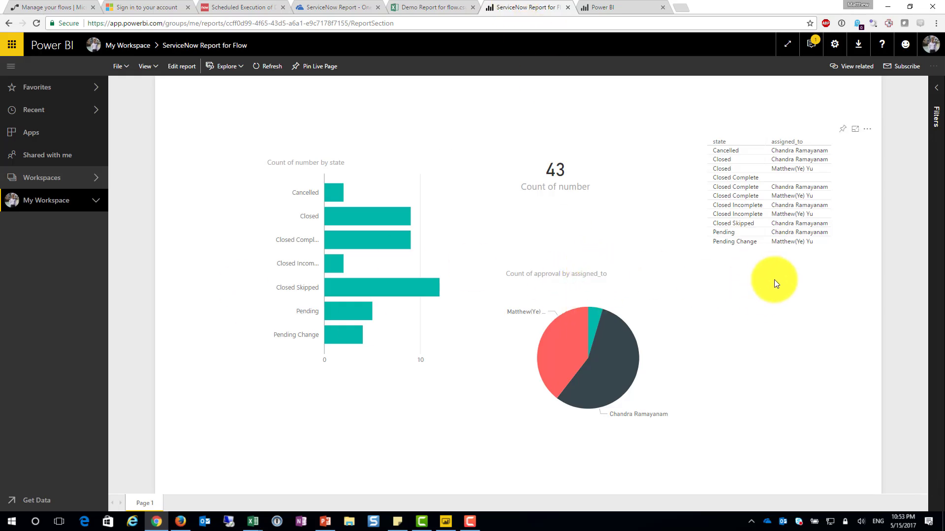
left_click(97, 201)
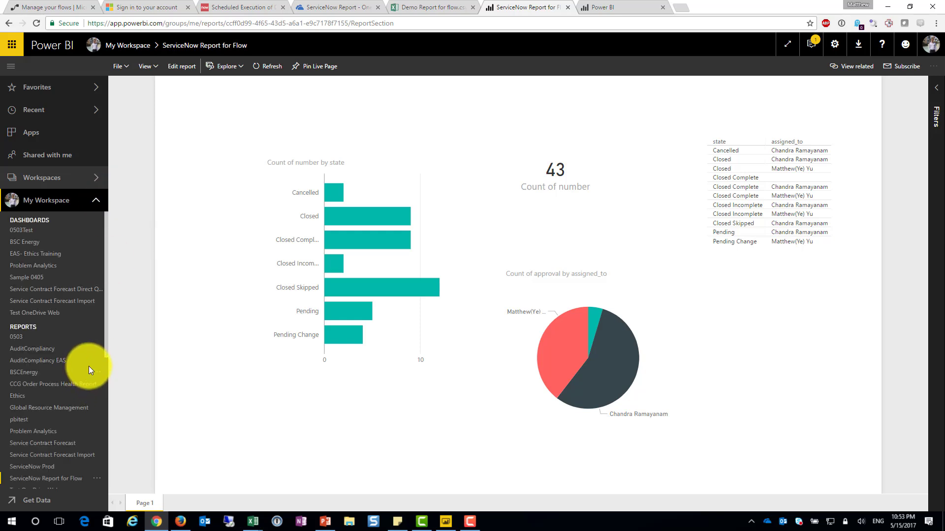
scroll(90, 365, "down", 1)
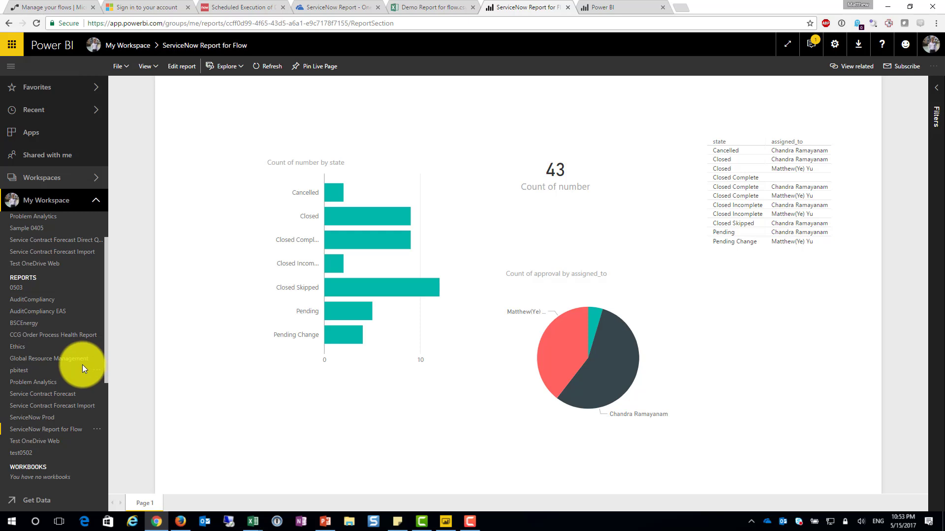
scroll(82, 365, "up", 2)
left_click(97, 202)
left_click(97, 202)
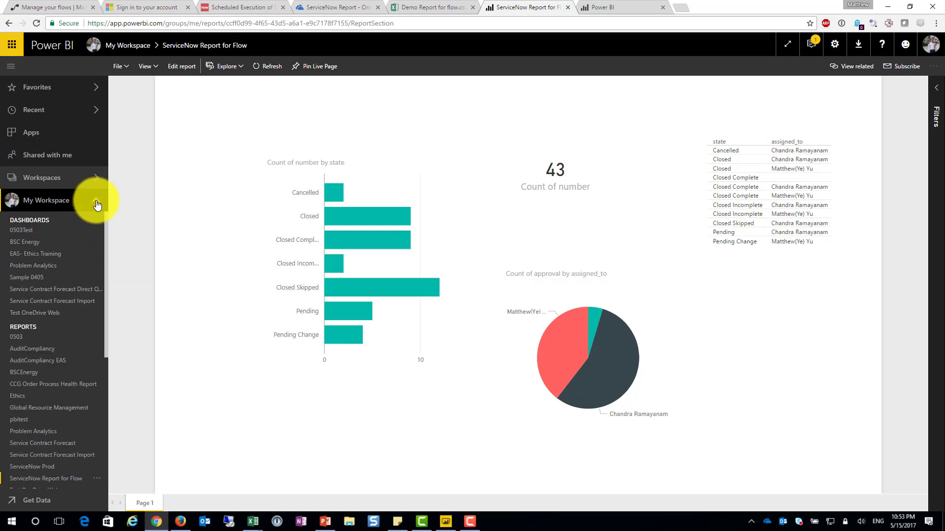
Open the refresh schedule settings of the ServiceNow Report for Flow dataset and expand its gateway connection options
scroll(87, 335, "down", 5)
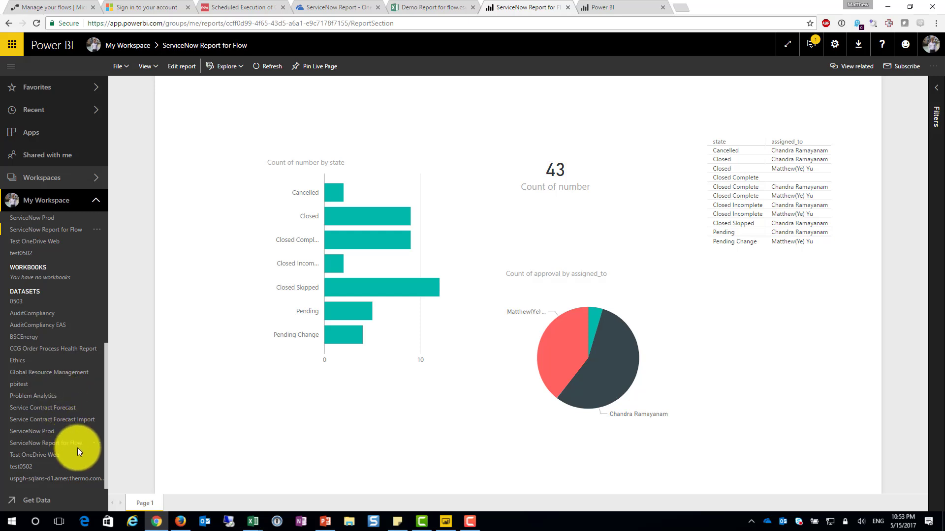
left_click(97, 445)
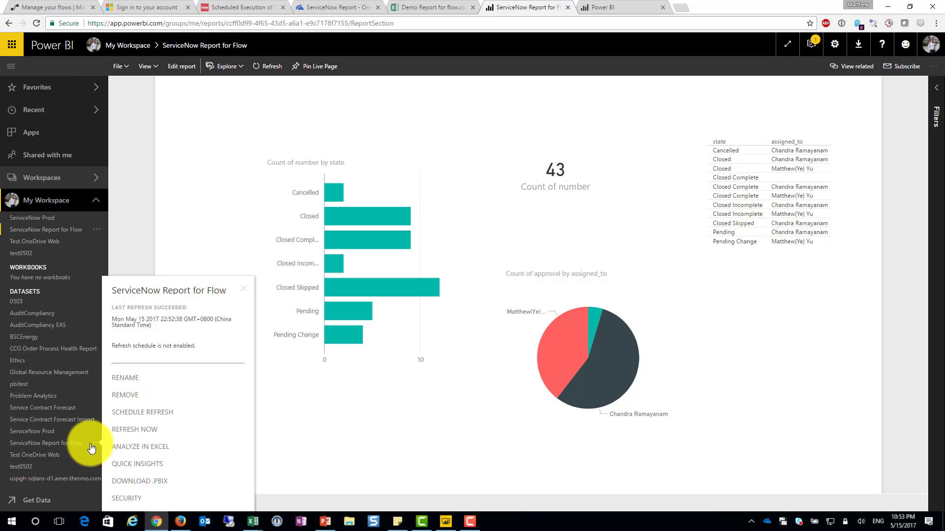
left_click(180, 419)
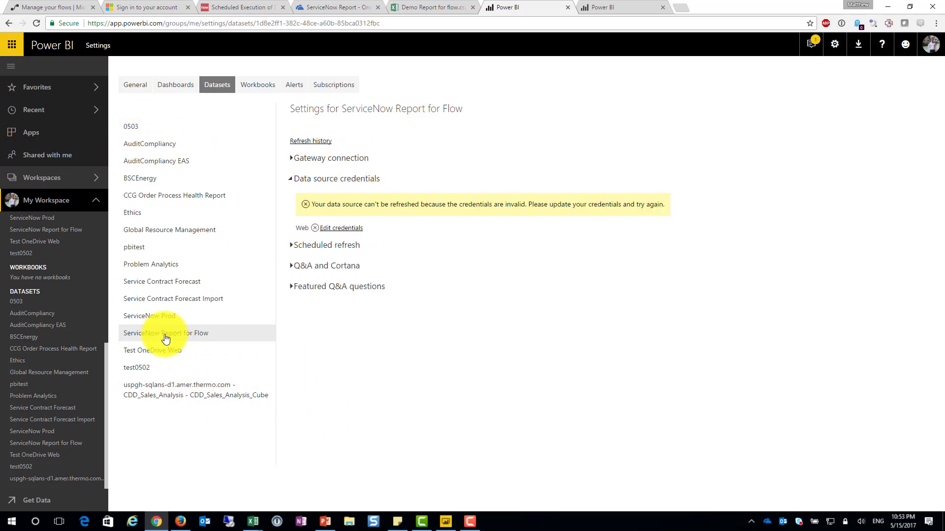
left_click(350, 163)
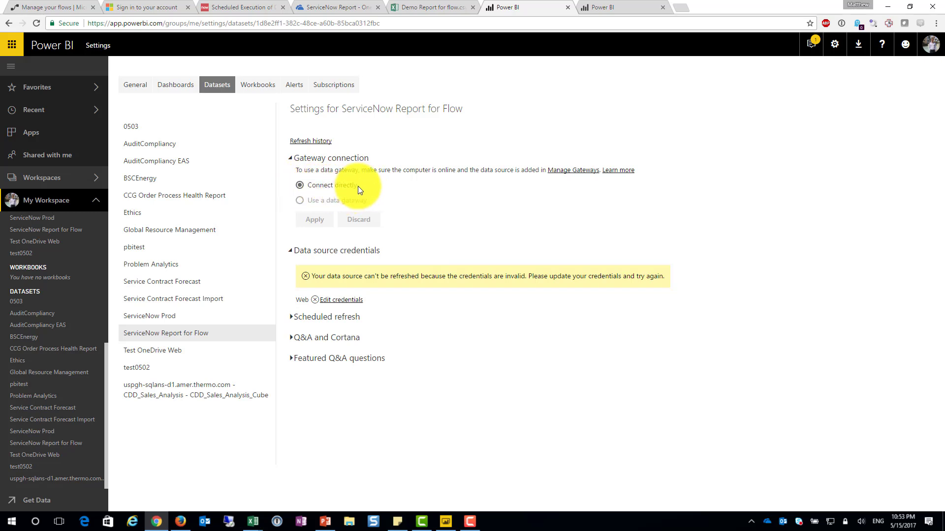
Set the web data source credentials to OAuth2 authentication and sign in with the existing Office 365 account
left_click(332, 302)
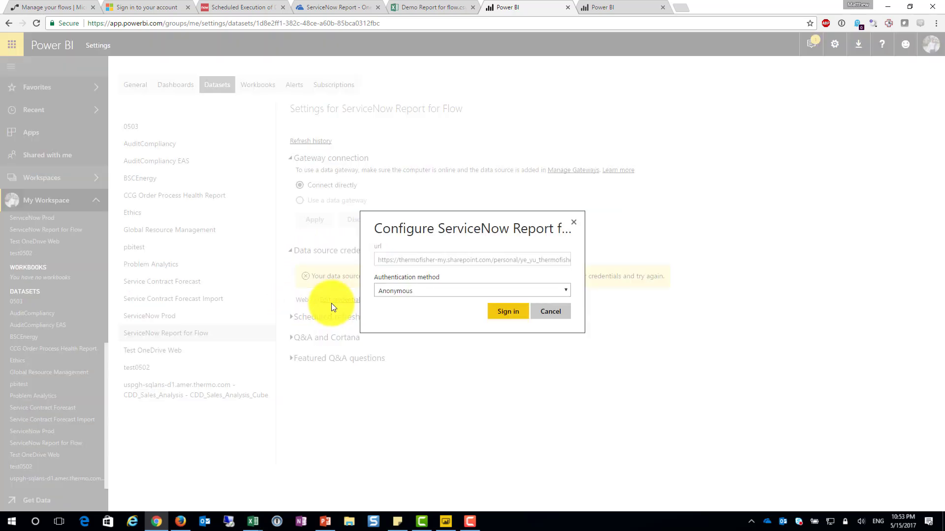
left_click(427, 290)
left_click(428, 290)
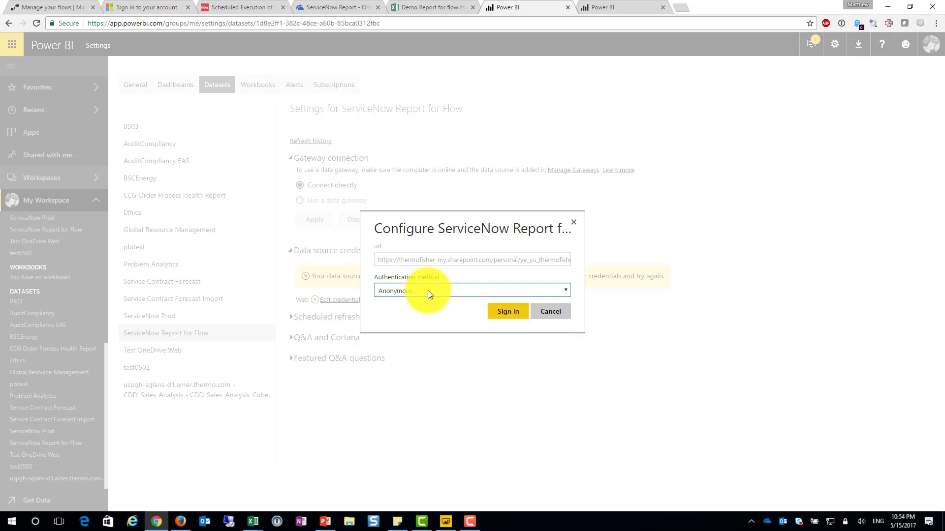
left_click(423, 291)
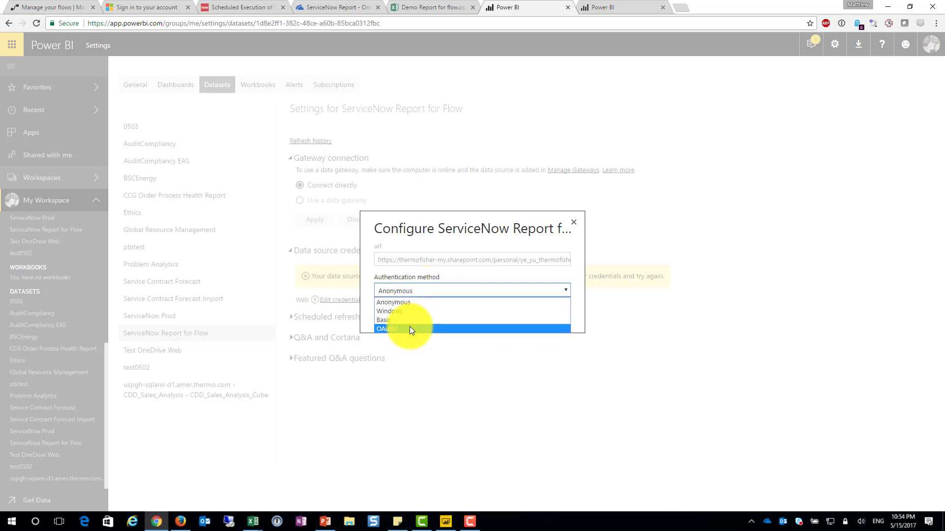
left_click(409, 328)
left_click(409, 297)
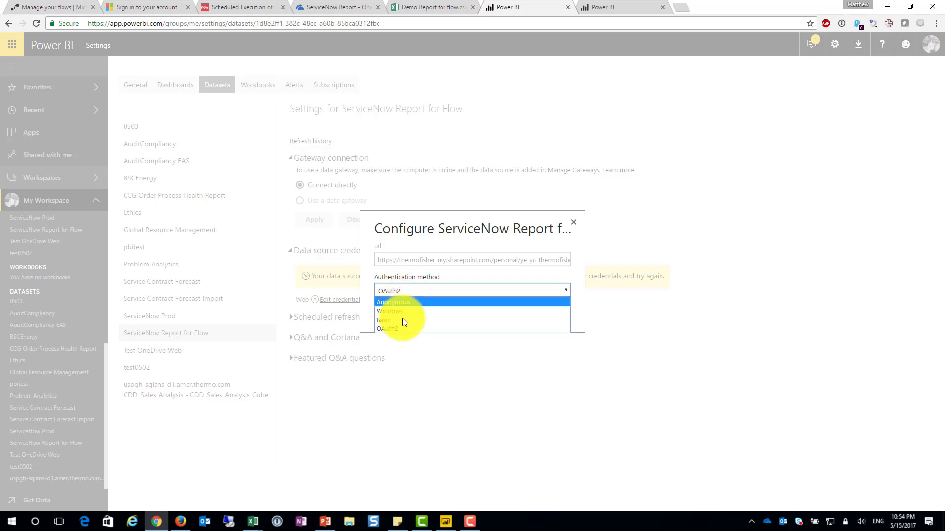
left_click(397, 330)
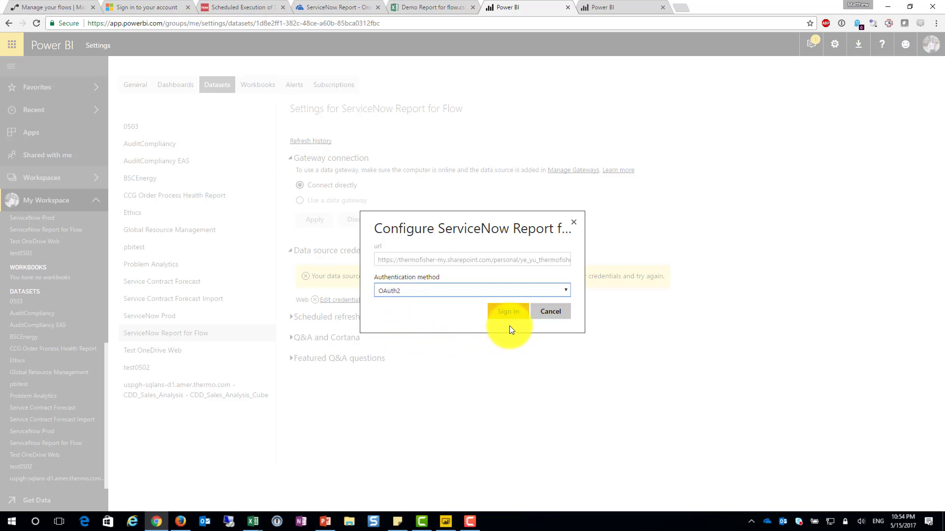
left_click(510, 312)
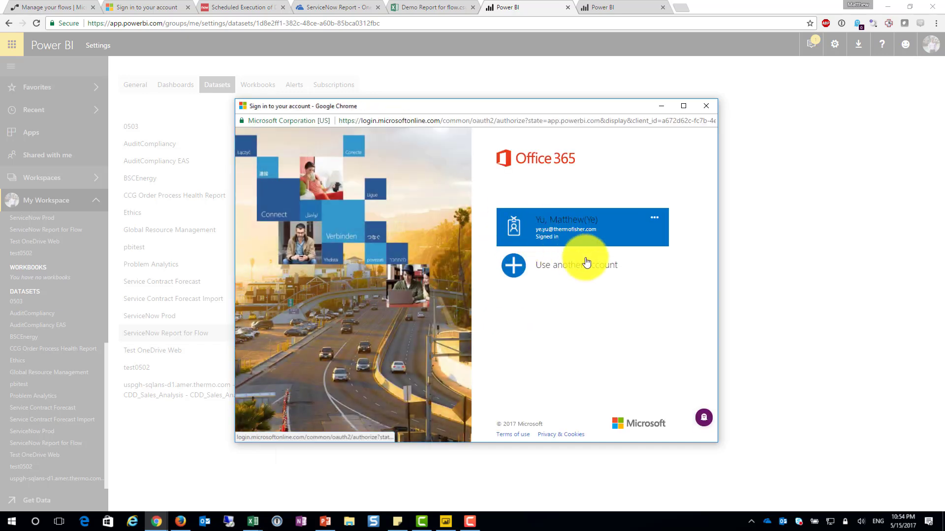
left_click(544, 223)
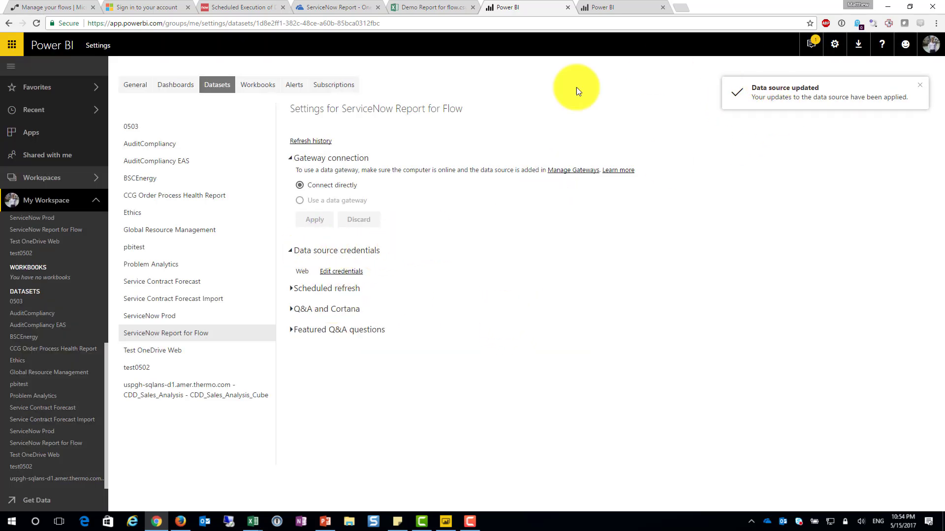
Turn on scheduled refresh for the dataset with a daily refresh time of 3:00 AM and apply the schedule
left_click(356, 289)
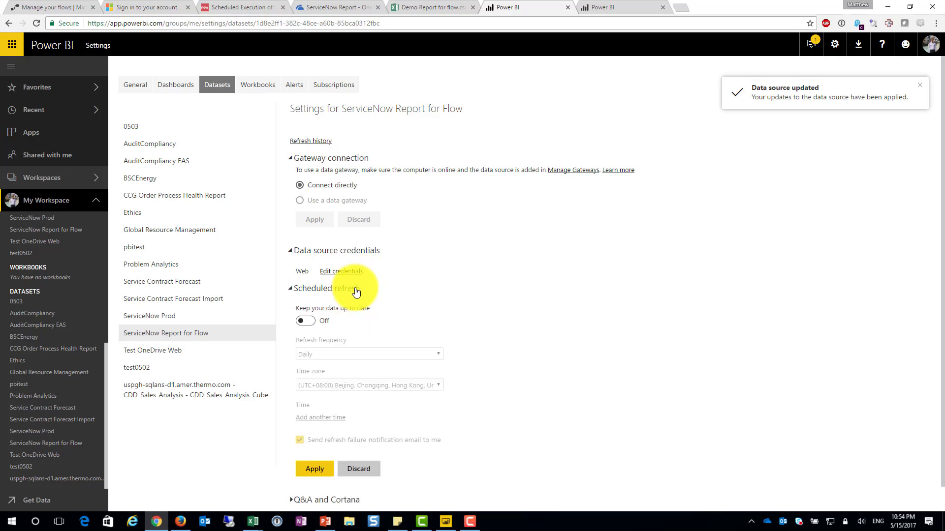
scroll(328, 310, "down", 1)
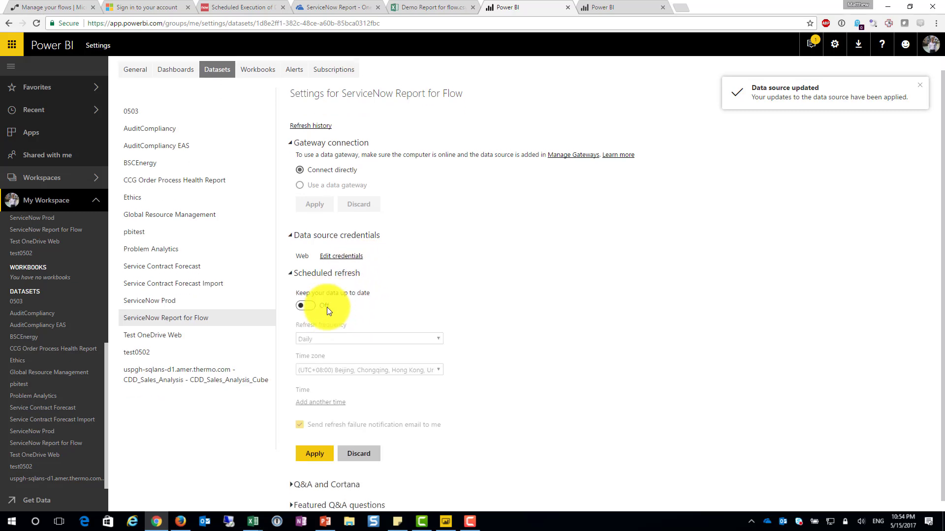
left_click(309, 302)
left_click(335, 397)
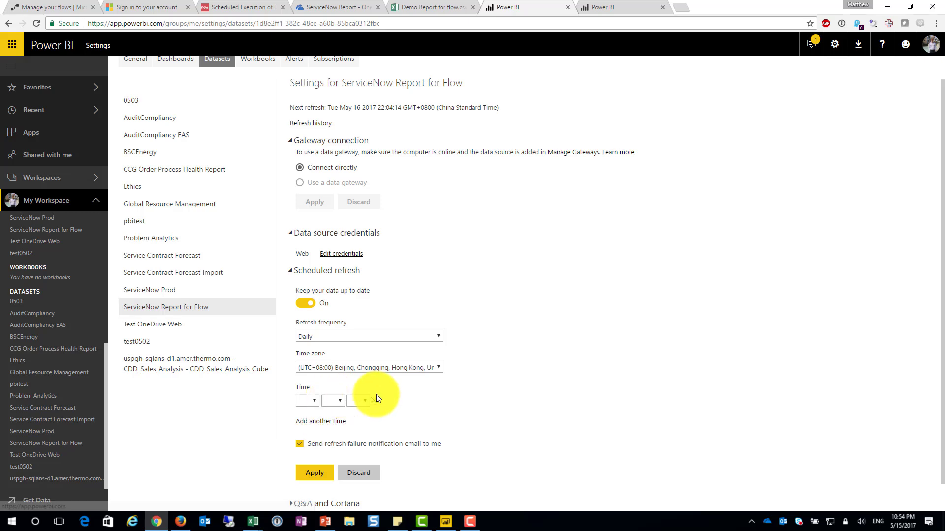
scroll(329, 368, "down", 1)
left_click(316, 374)
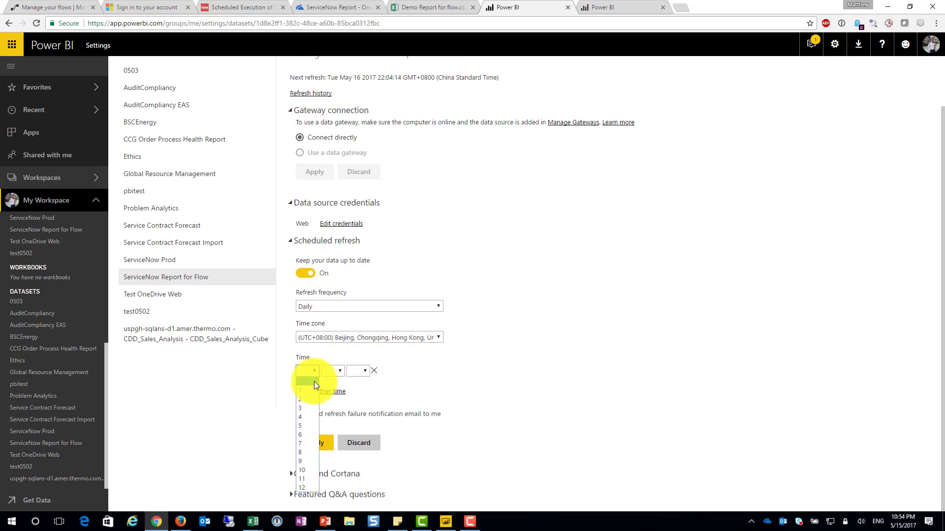
left_click(305, 410)
left_click(326, 373)
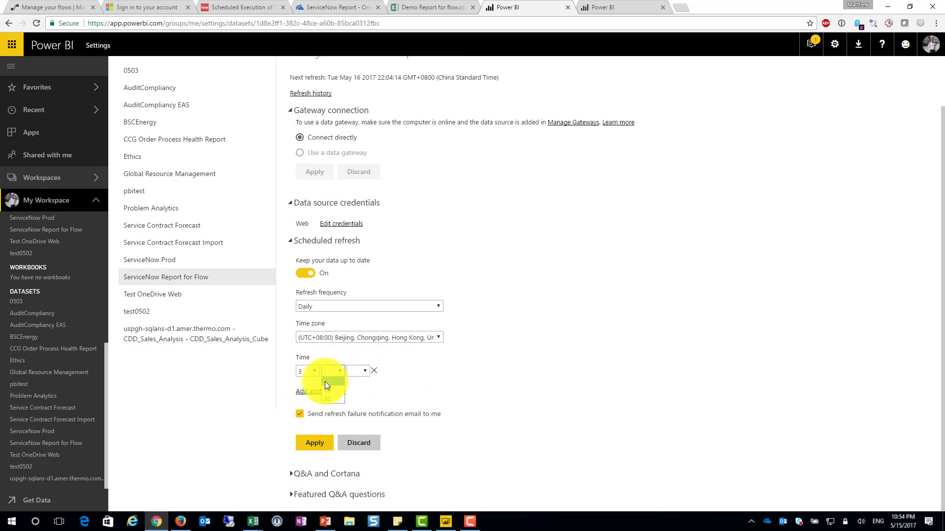
left_click(348, 373)
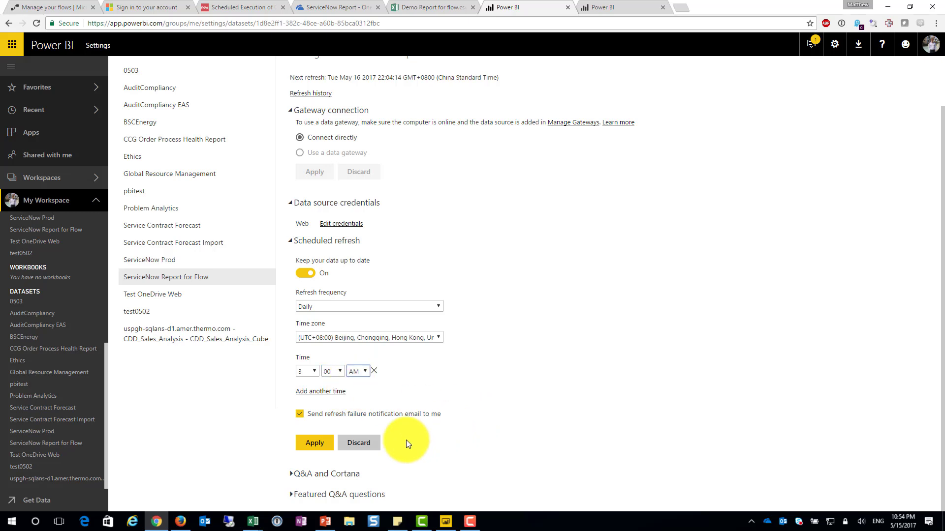
left_click(322, 451)
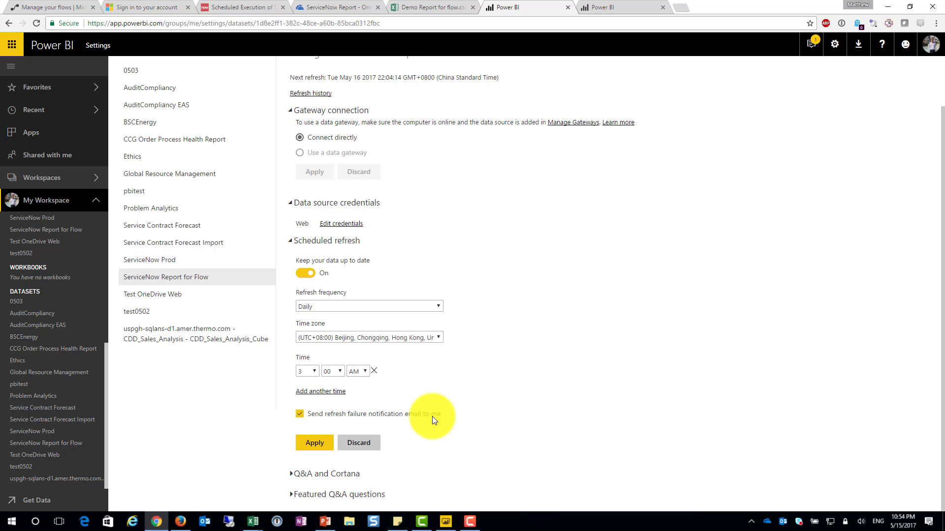
left_click(322, 449)
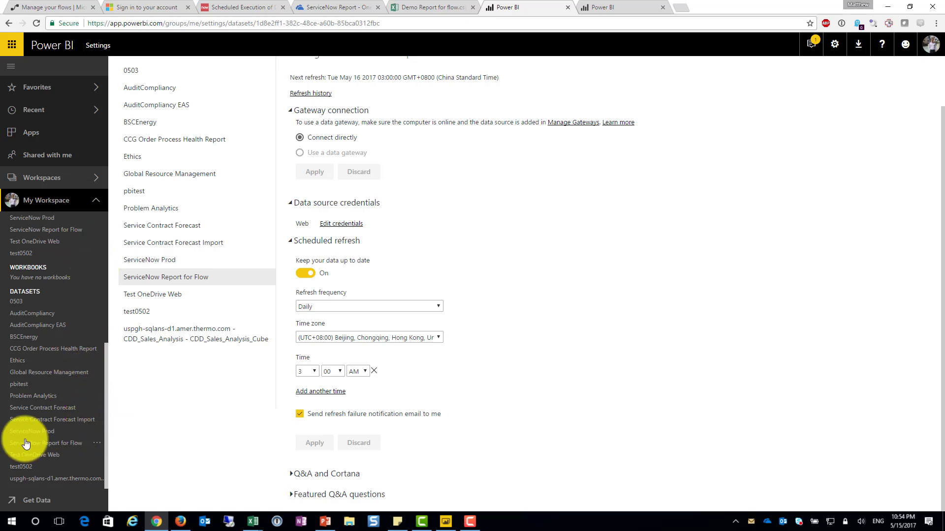
Refresh the ServiceNow Report for Flow dataset immediately and check the on-demand entry's status in its refresh history
left_click(86, 445)
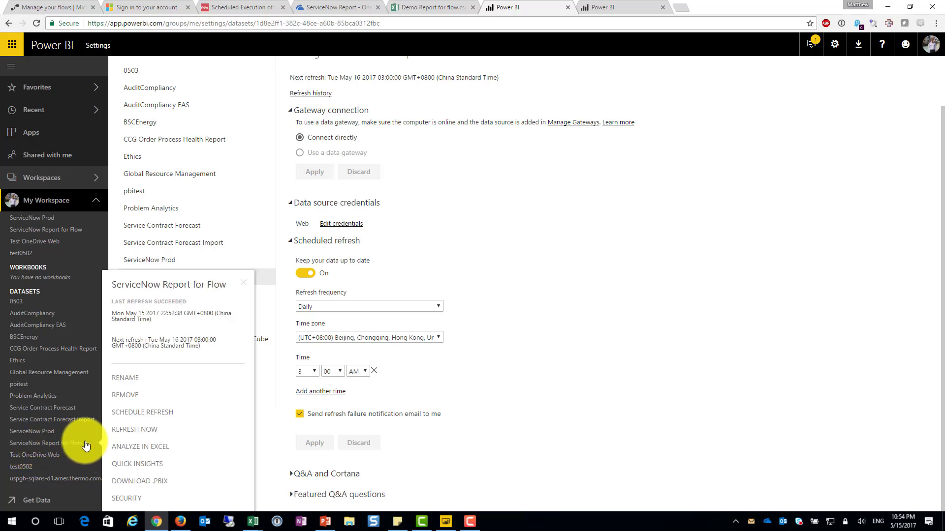
left_click(146, 431)
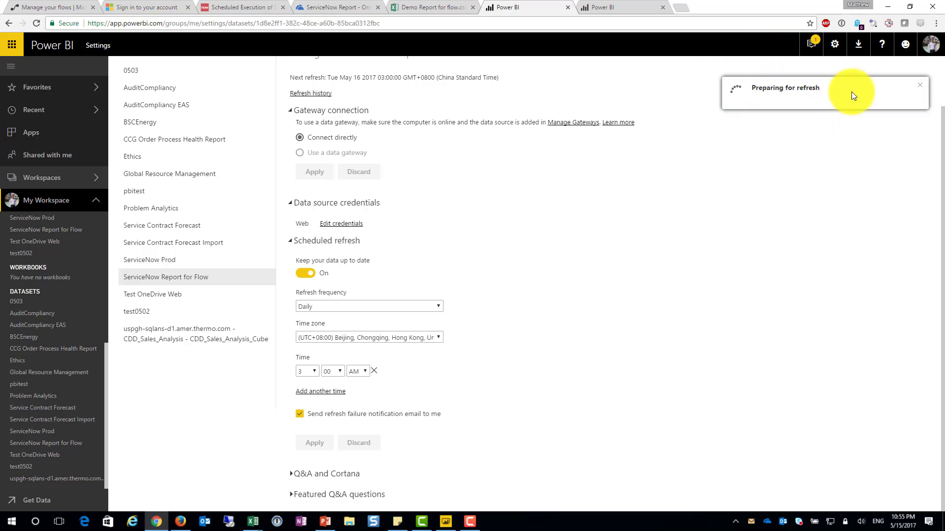
scroll(717, 246, "up", 2)
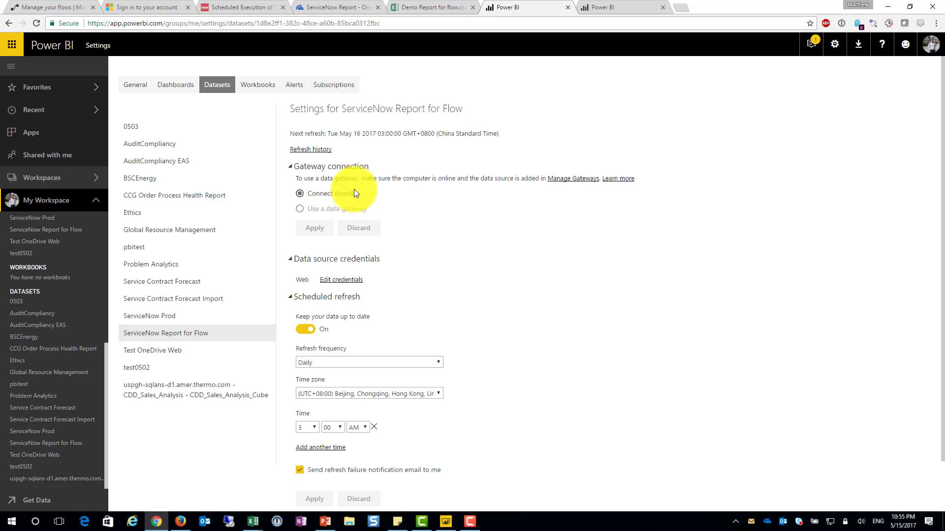
left_click(324, 149)
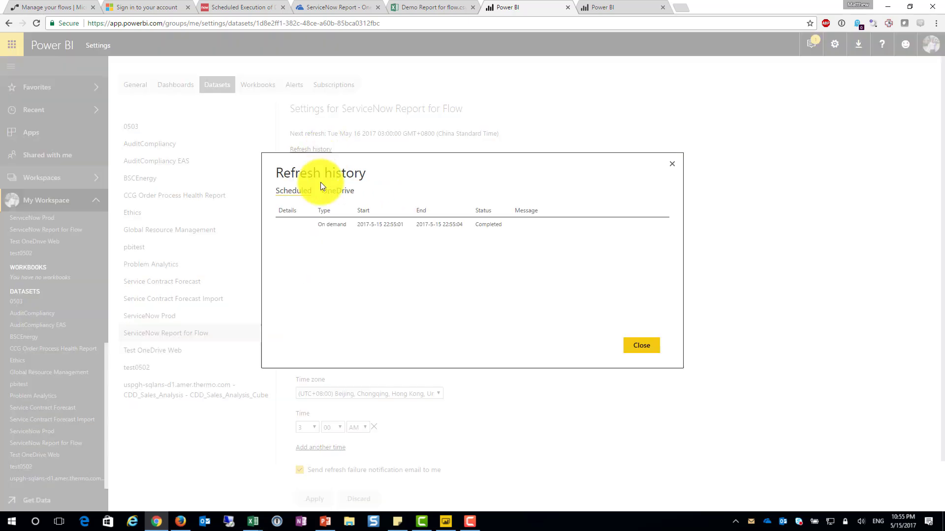
double_click(392, 225)
left_click(491, 227)
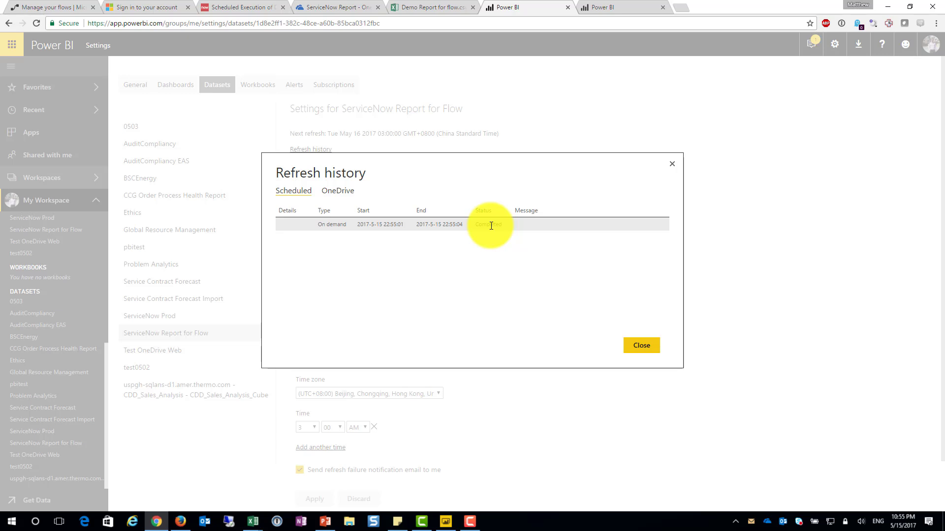
left_click_drag(502, 227, 447, 274)
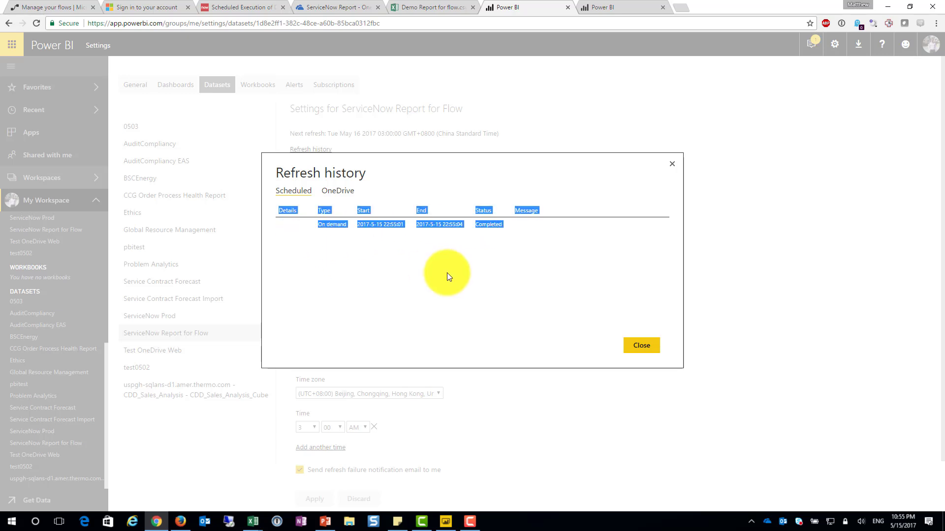
left_click(497, 226)
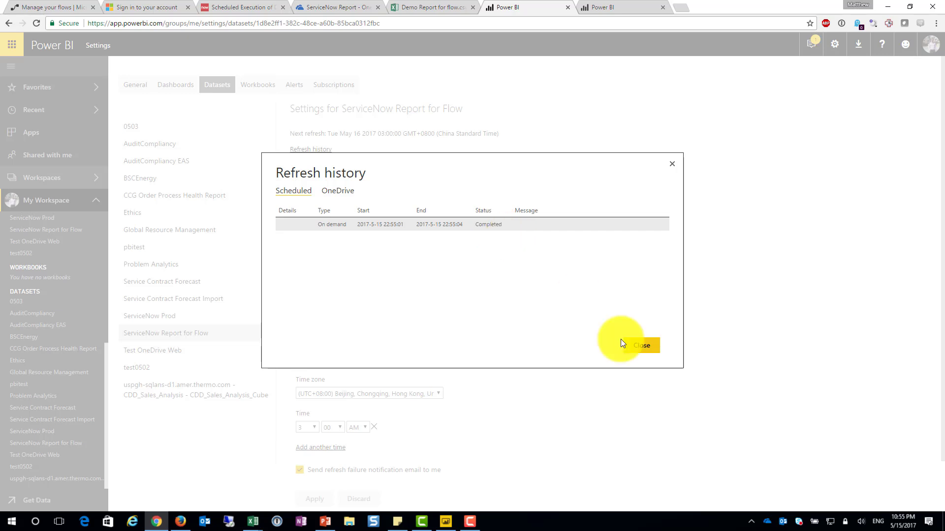
left_click(651, 346)
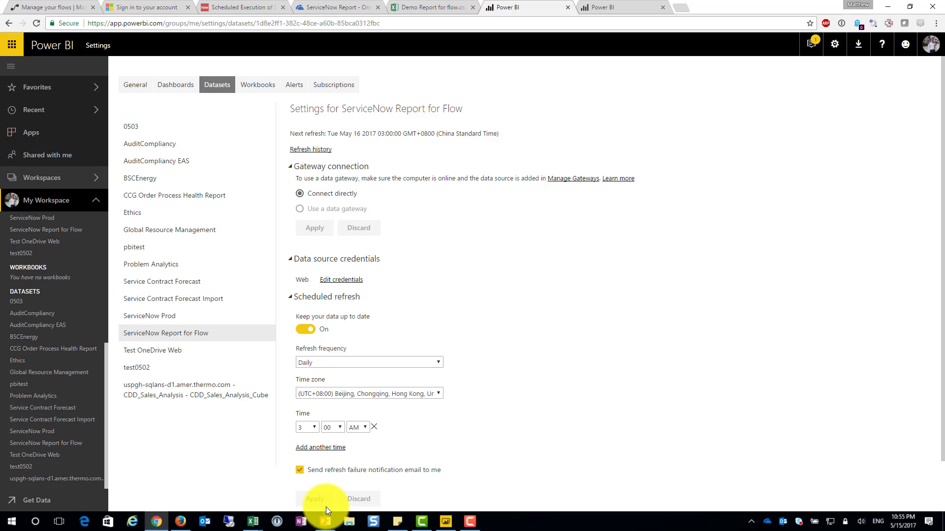
Switch to the PowerPoint presentation to review the Steps slide
left_click(326, 521)
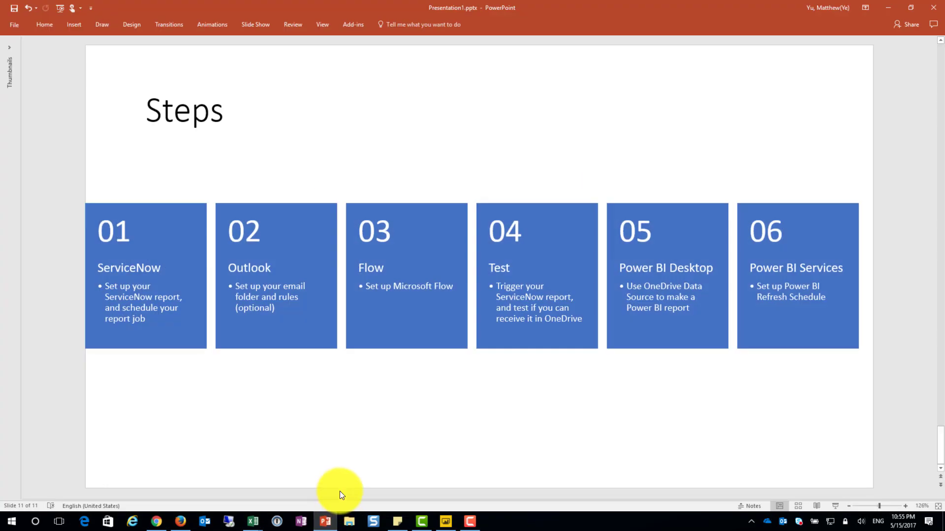
left_click(418, 514)
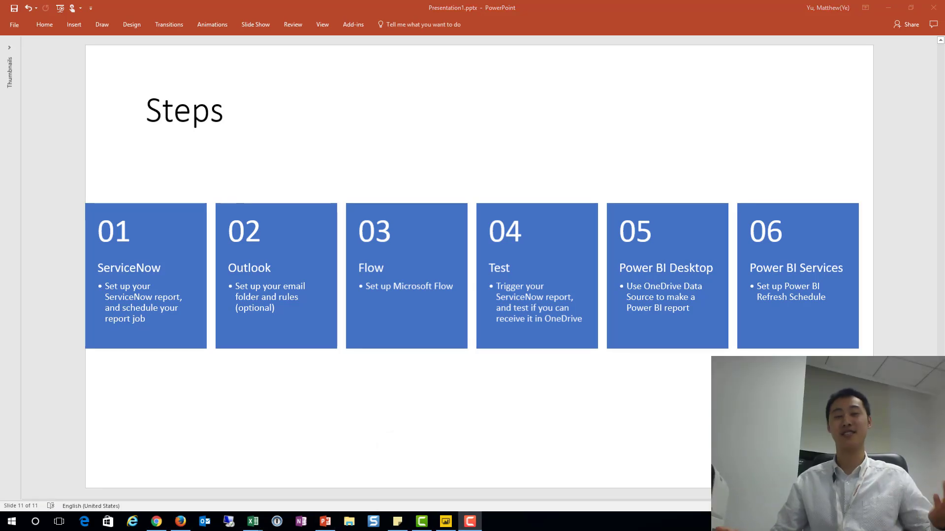